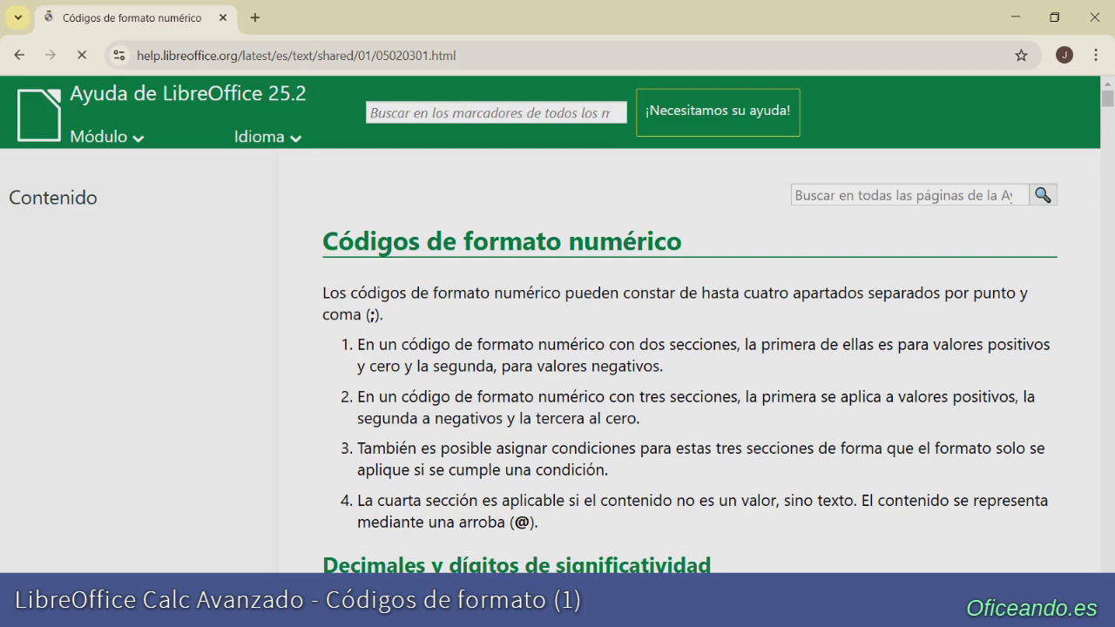
# - Read through the number format codes help page, from decimals and significant digits to date formats
pyautogui.scroll(-5, 688, 357)
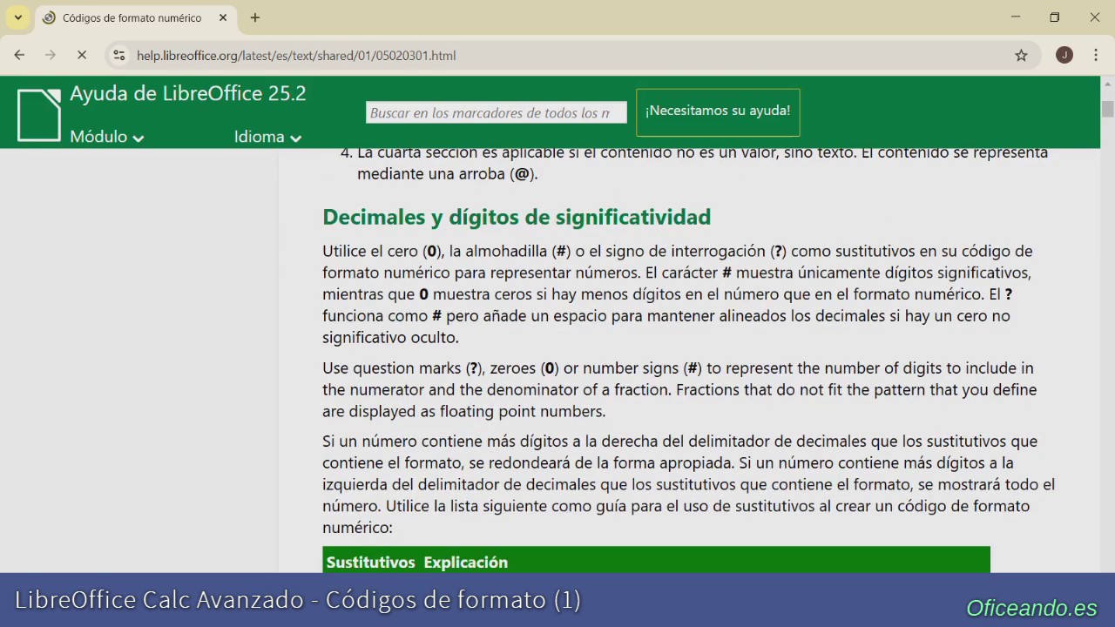
pyautogui.scroll(-3, 688, 357)
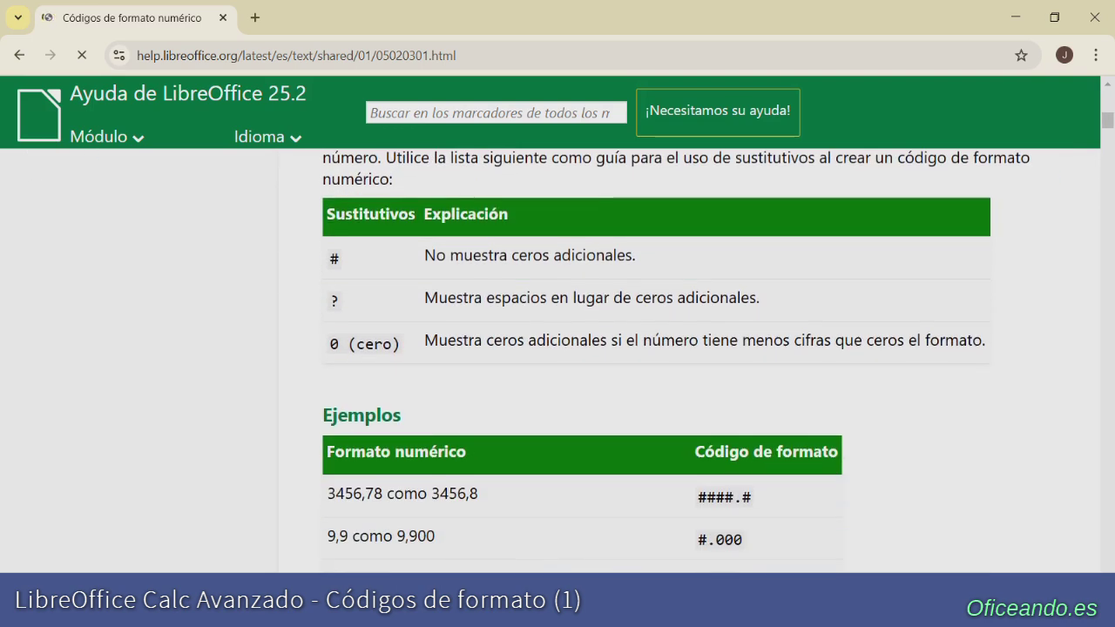
pyautogui.scroll(-5, 687, 357)
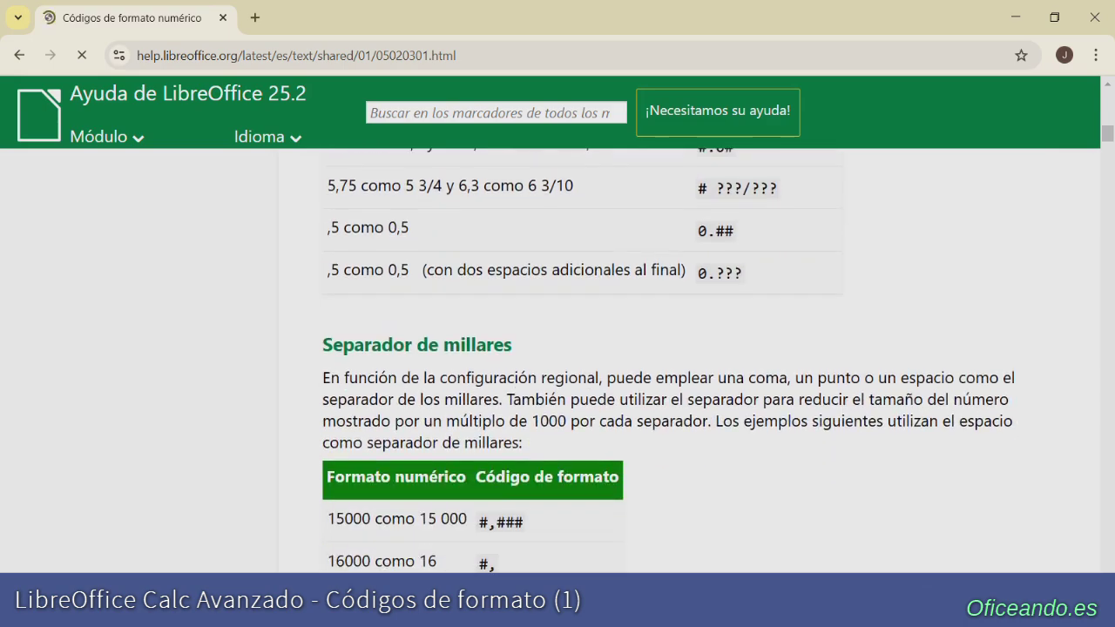
pyautogui.scroll(-5, 688, 357)
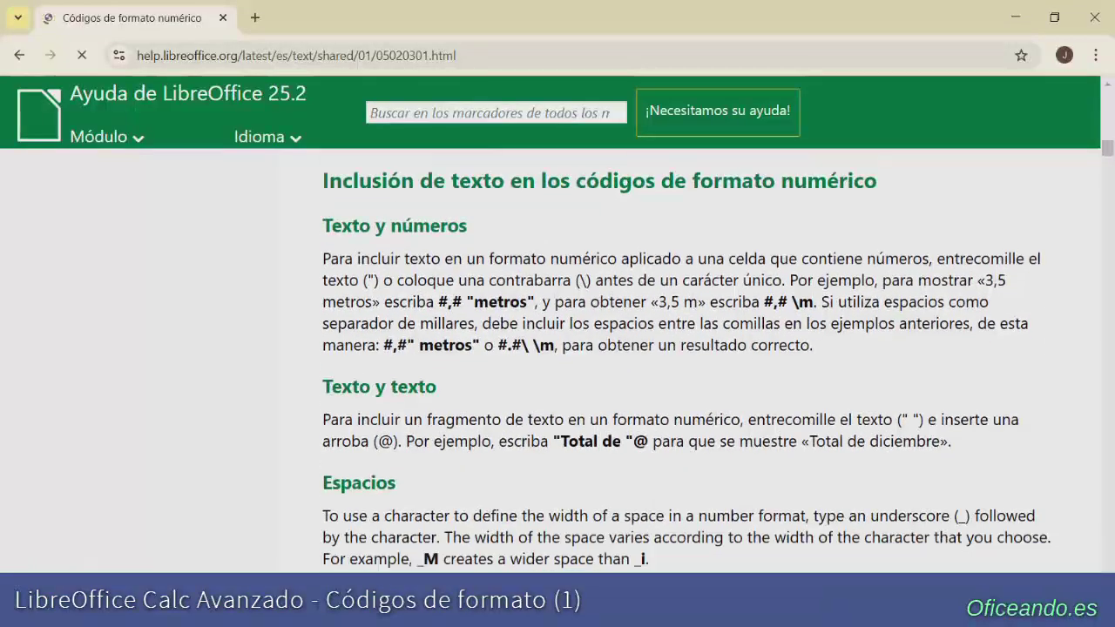
pyautogui.scroll(-7, 688, 357)
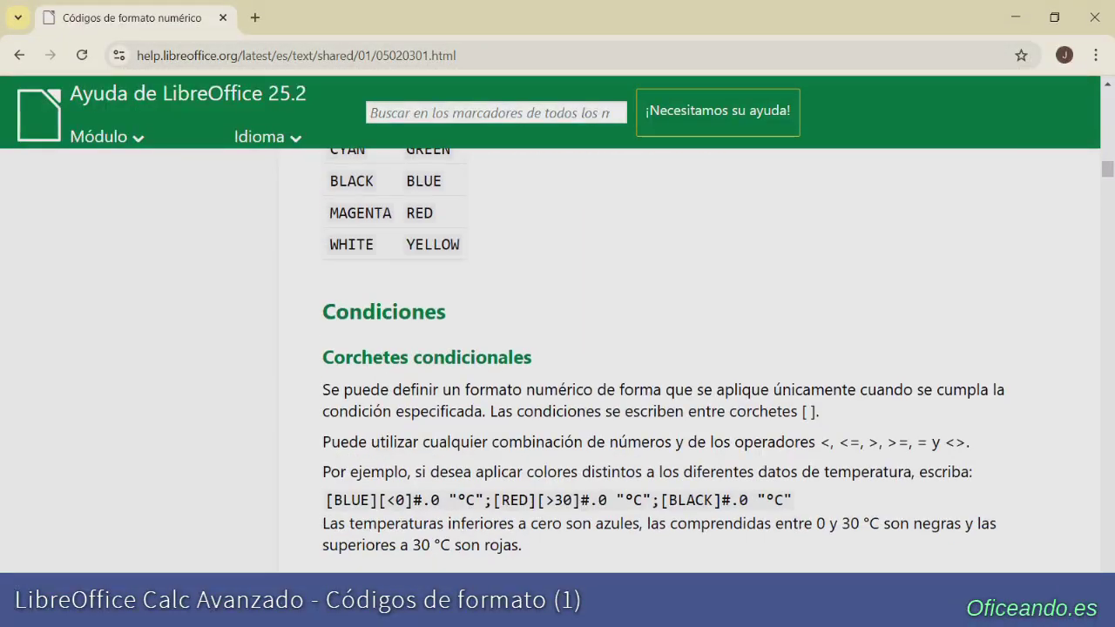
pyautogui.scroll(-6, 688, 357)
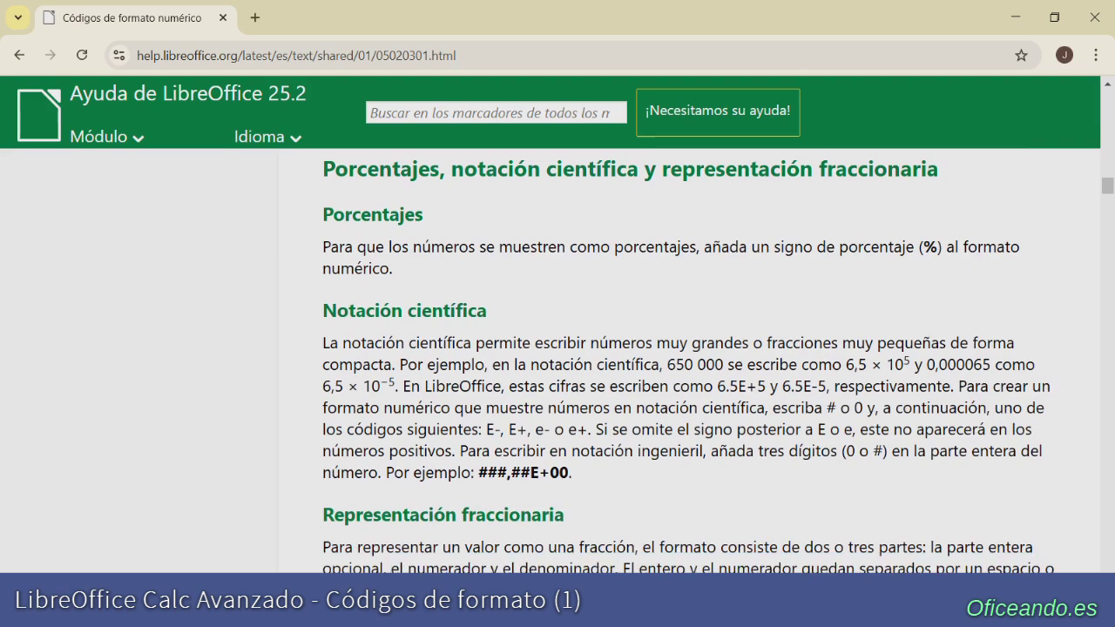
pyautogui.scroll(-5, 688, 357)
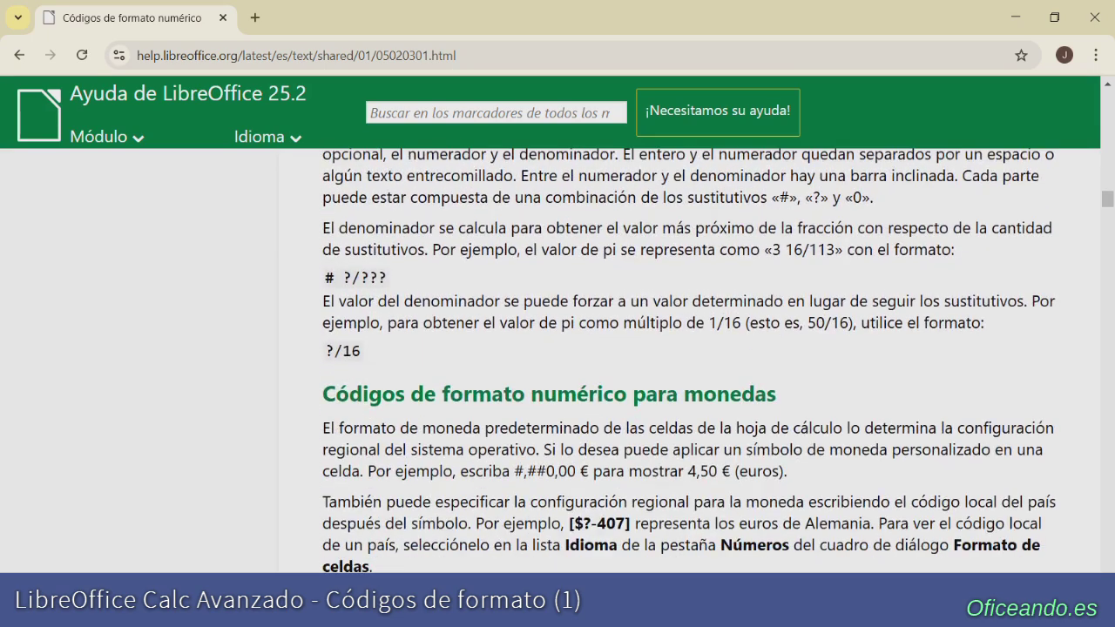
pyautogui.scroll(-4, 687, 357)
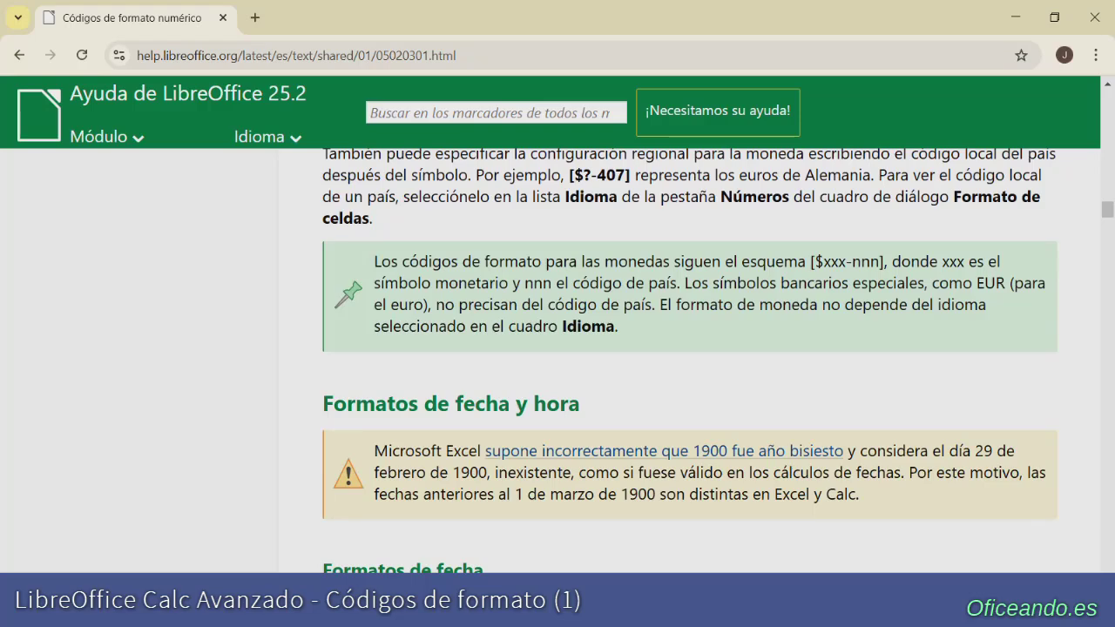
pyautogui.scroll(-5, 688, 357)
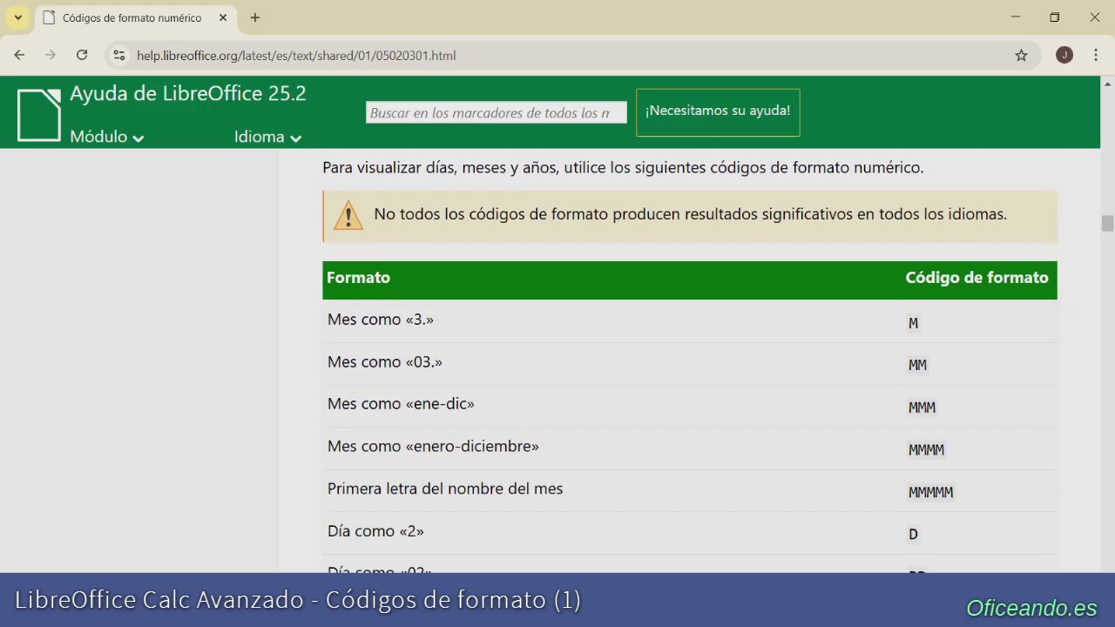
# - Switch to the FormatoNúmeros.ods spreadsheet in LibreOffice Calc and open the cell format settings for cell D3
pyautogui.hotkey('alt', 'Tab')
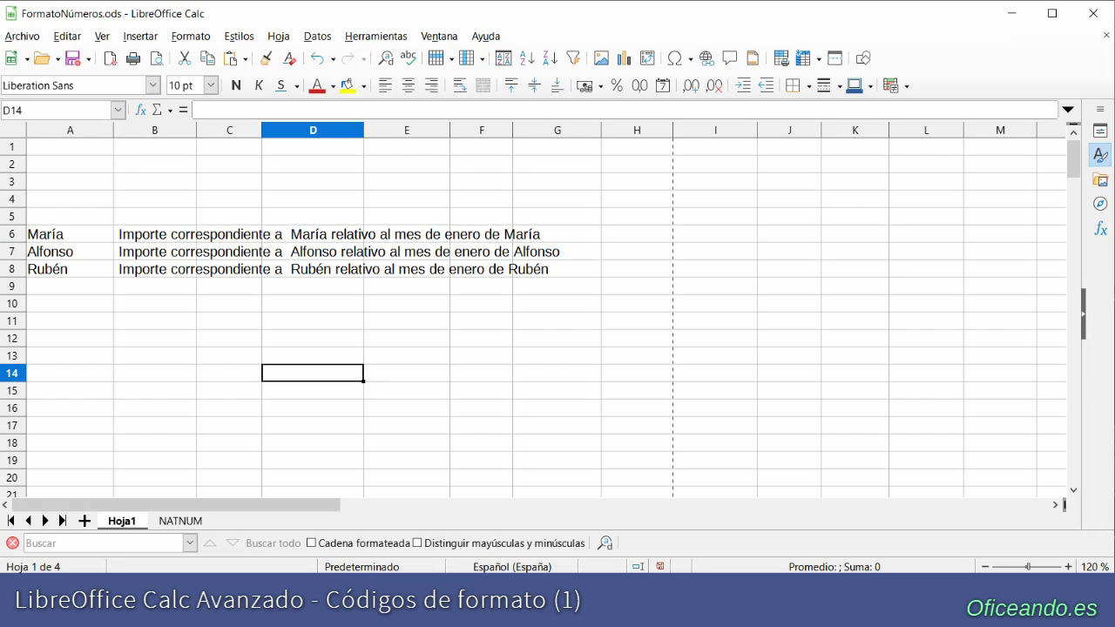
pyautogui.rightClick(307, 186)
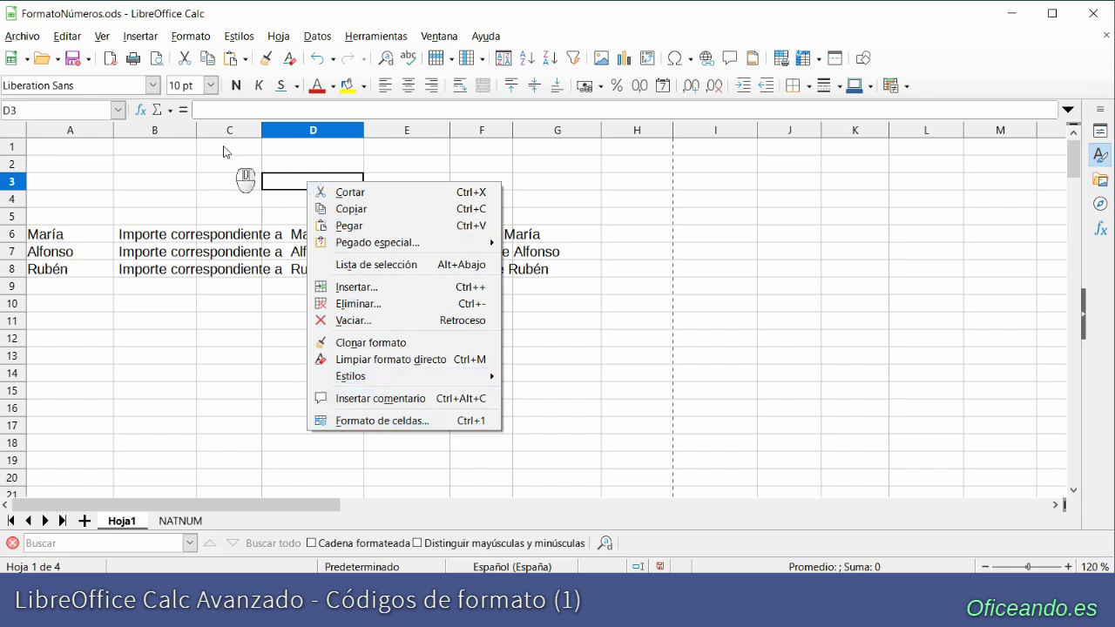
pyautogui.click(188, 38)
pyautogui.click(191, 37)
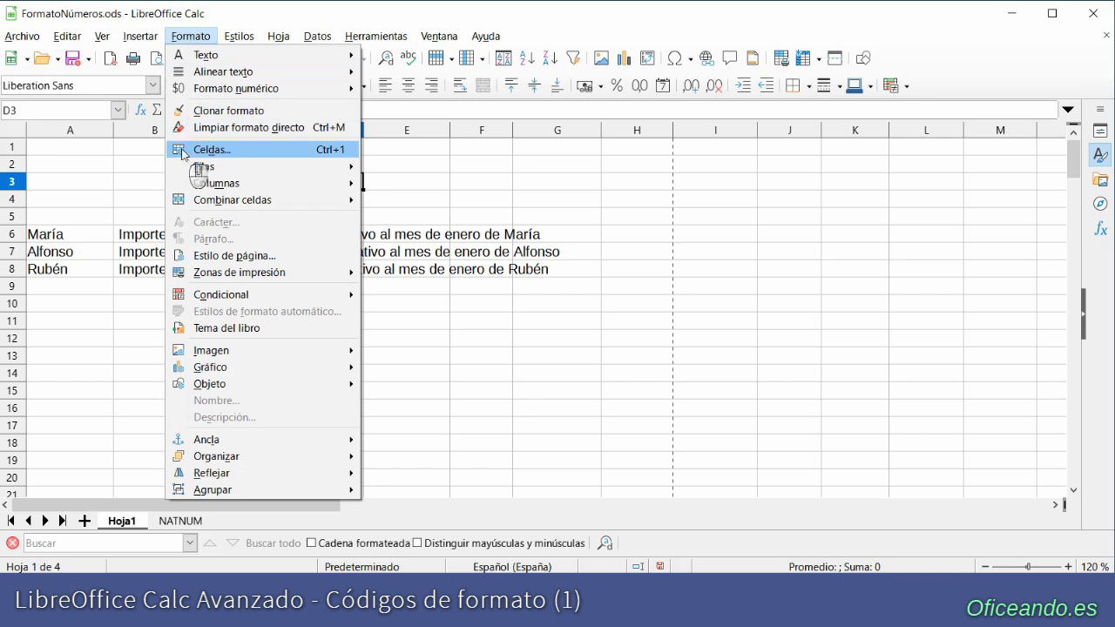
pyautogui.click(262, 153)
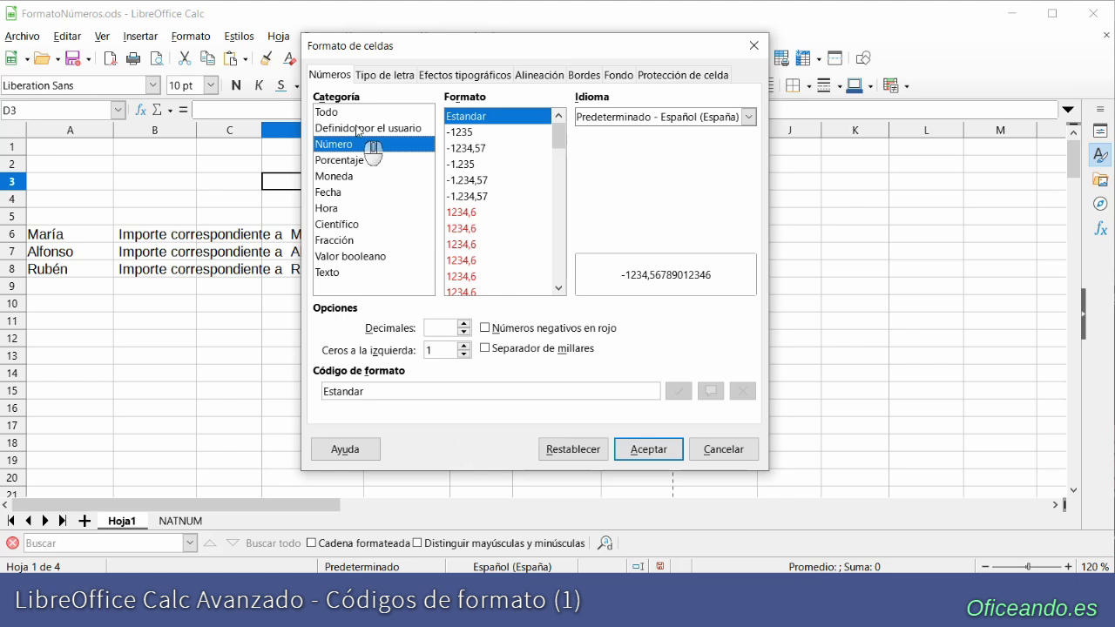
# - Look at the Porcentaje, Moneda, Fecha and Hora format categories, then return to Número
pyautogui.click(338, 159)
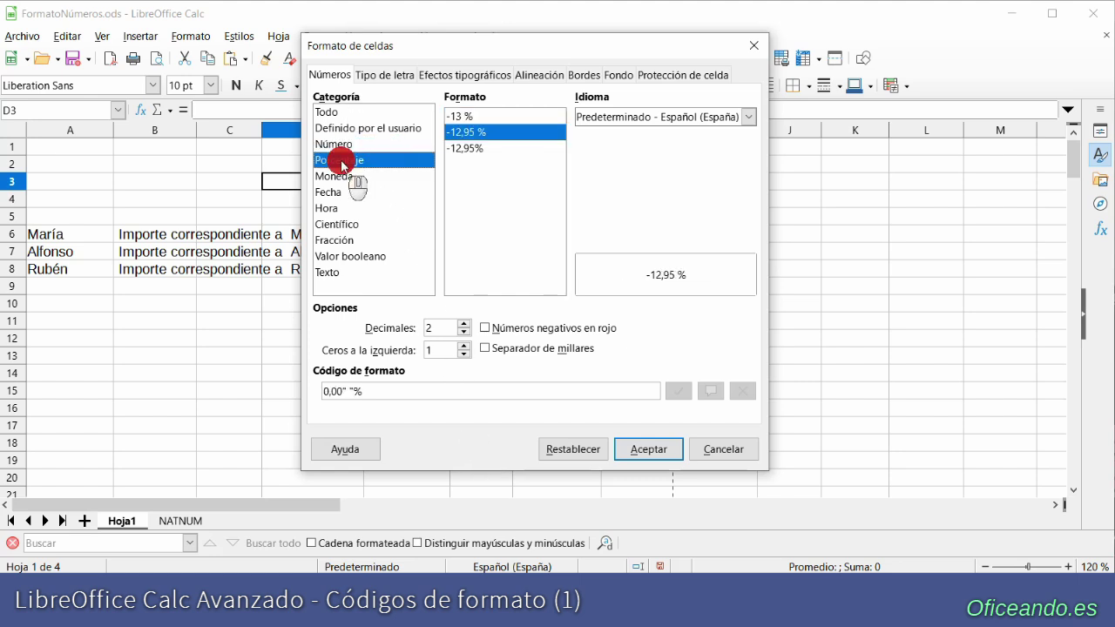
pyautogui.click(338, 176)
pyautogui.click(345, 192)
pyautogui.click(347, 209)
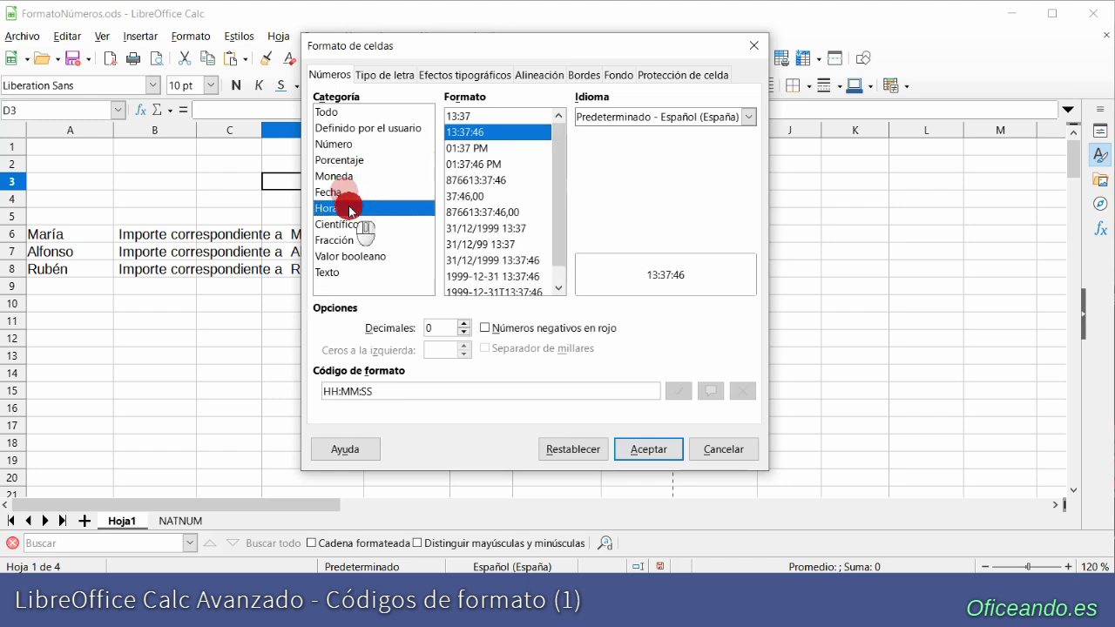
pyautogui.click(351, 145)
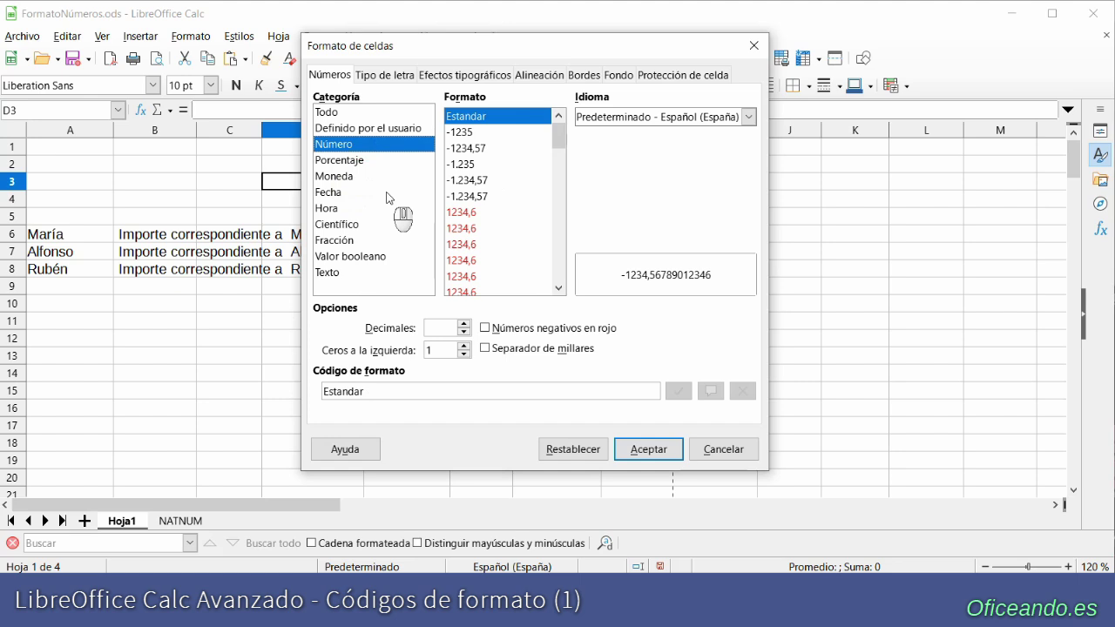
# - Choose the -1.234,57 number format with thousands separator, examine its format code, and set the decimals to 4
pyautogui.click(470, 180)
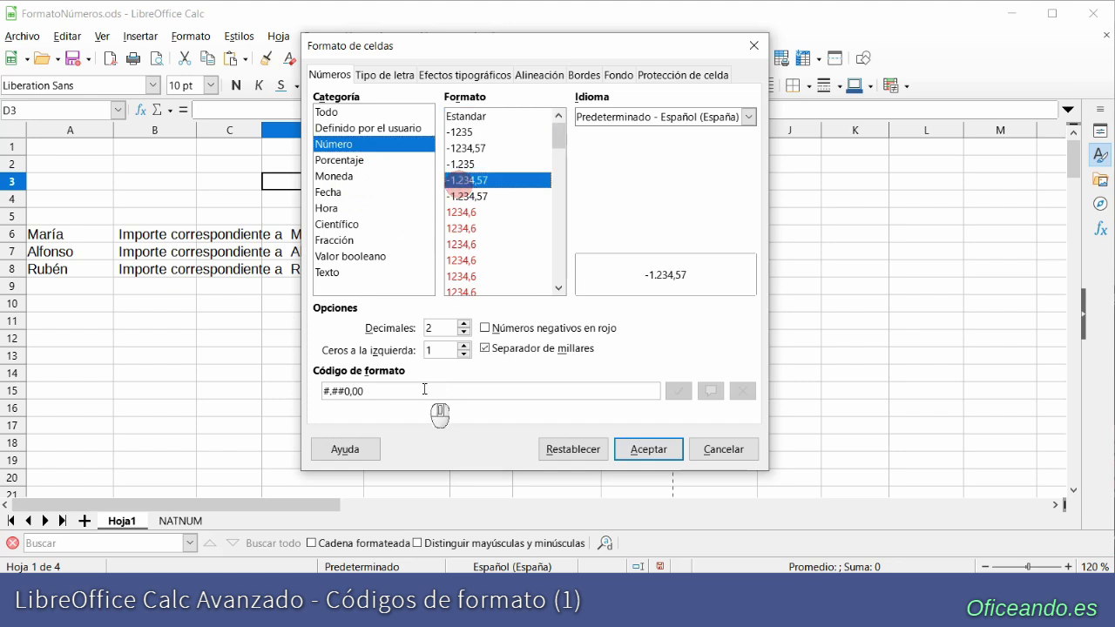
pyautogui.moveTo(373, 391); pyautogui.dragTo(320, 390)
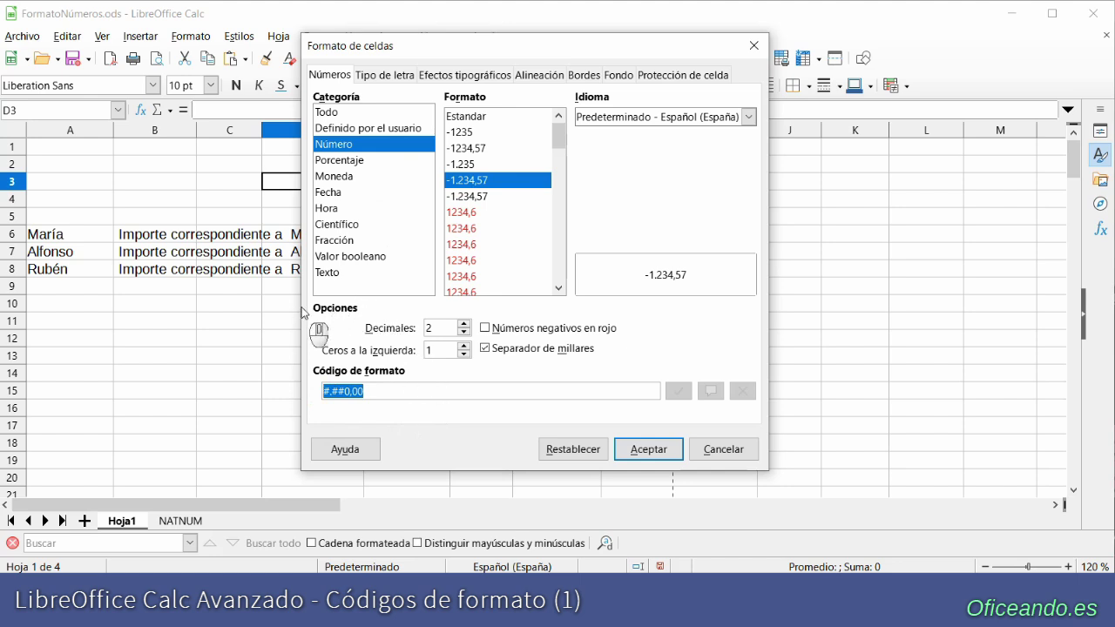
pyautogui.click(463, 324)
pyautogui.click(463, 324)
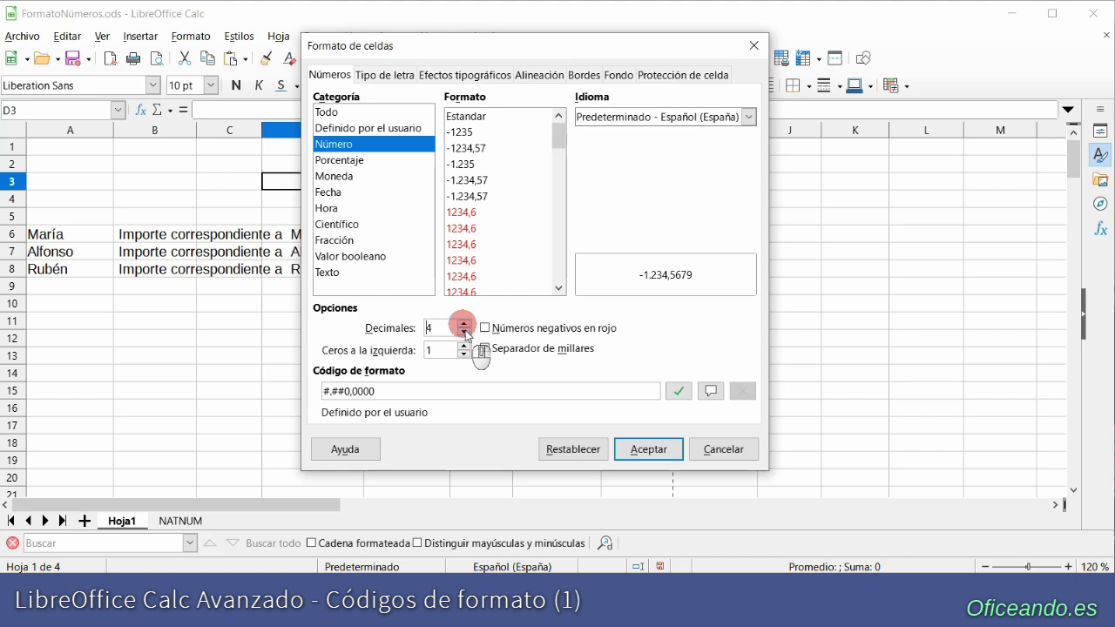
pyautogui.click(466, 332)
pyautogui.click(463, 323)
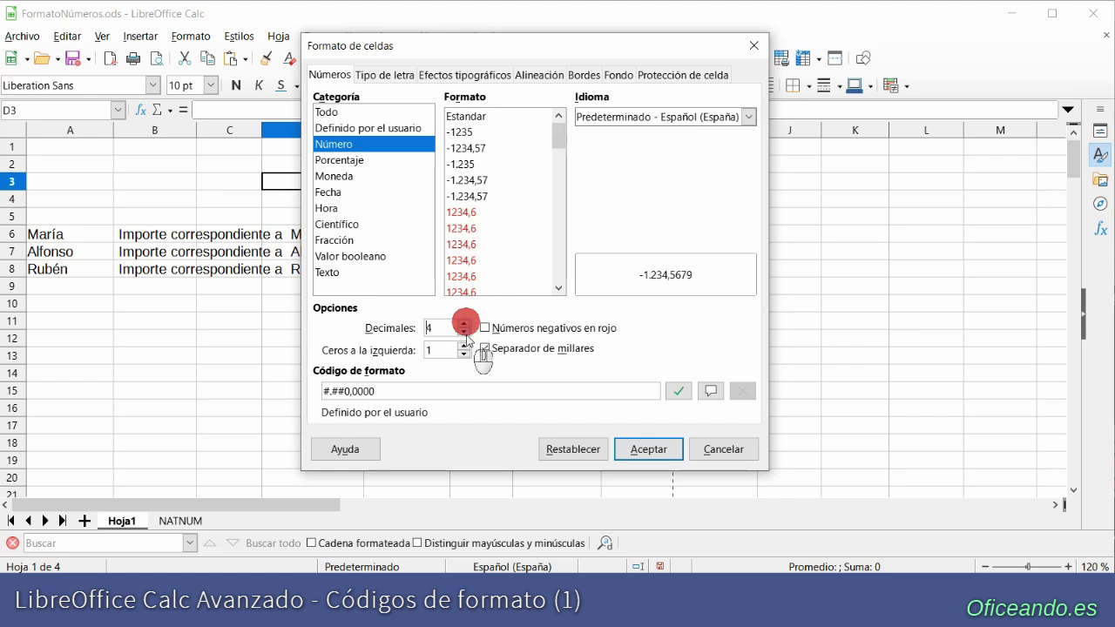
# - Set leading zeros to 2, show negative numbers in red, set decimals to 3, and highlight the resulting format code
pyautogui.click(464, 346)
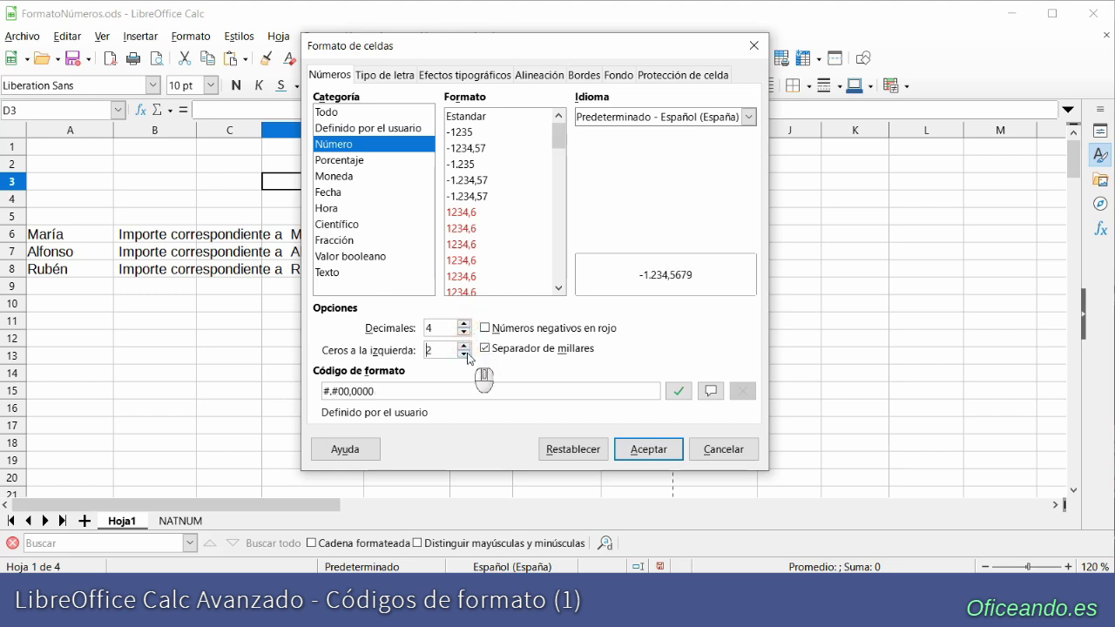
pyautogui.click(485, 328)
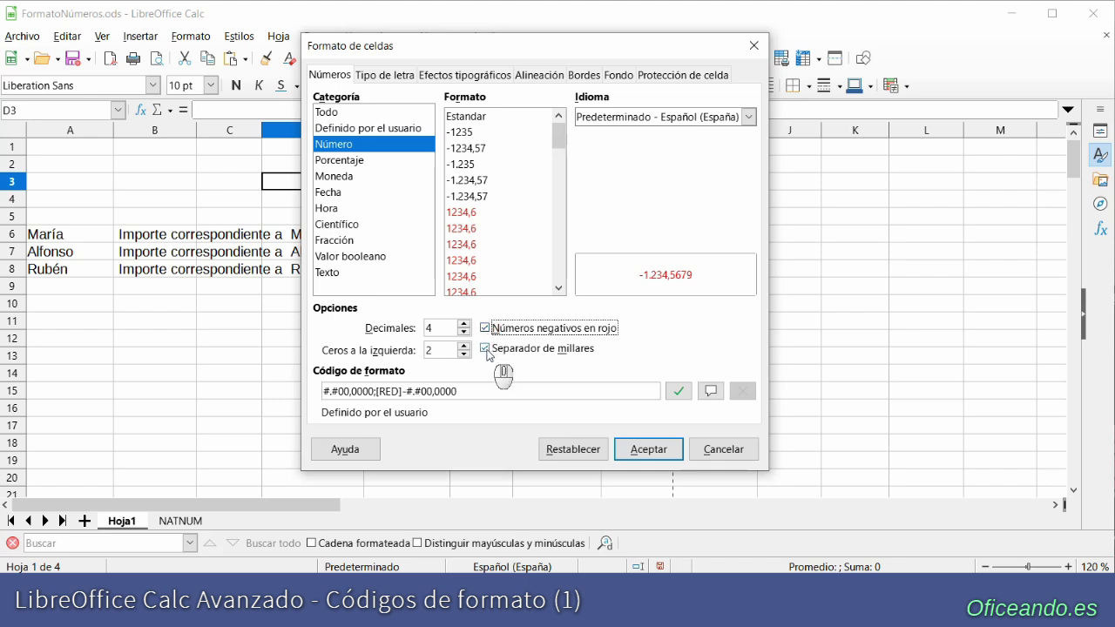
pyautogui.click(638, 277)
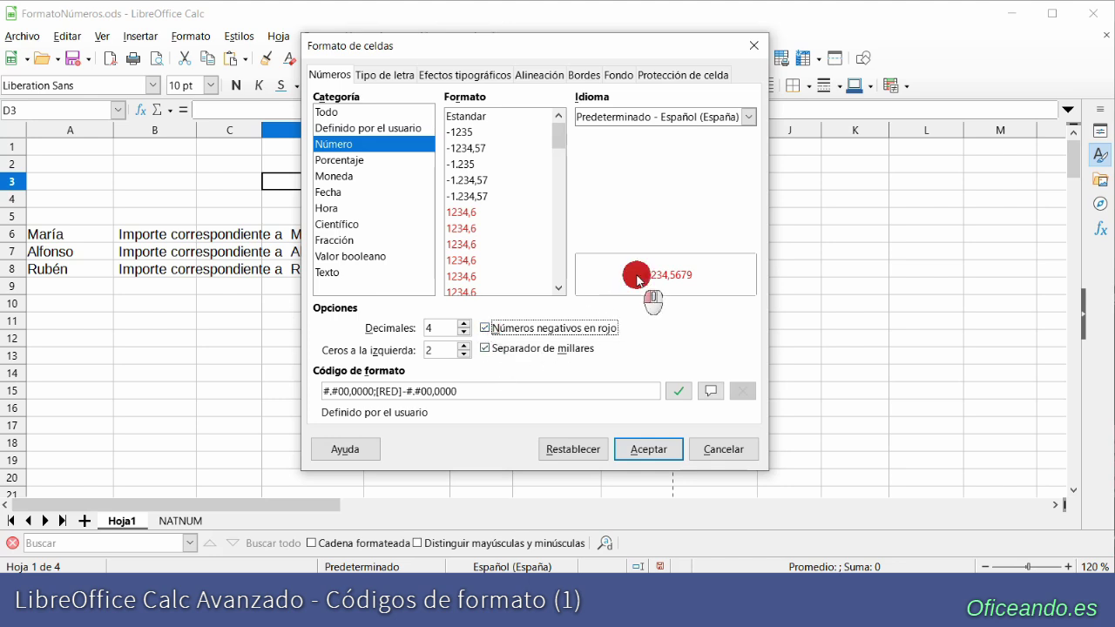
pyautogui.moveTo(638, 277); pyautogui.dragTo(703, 280)
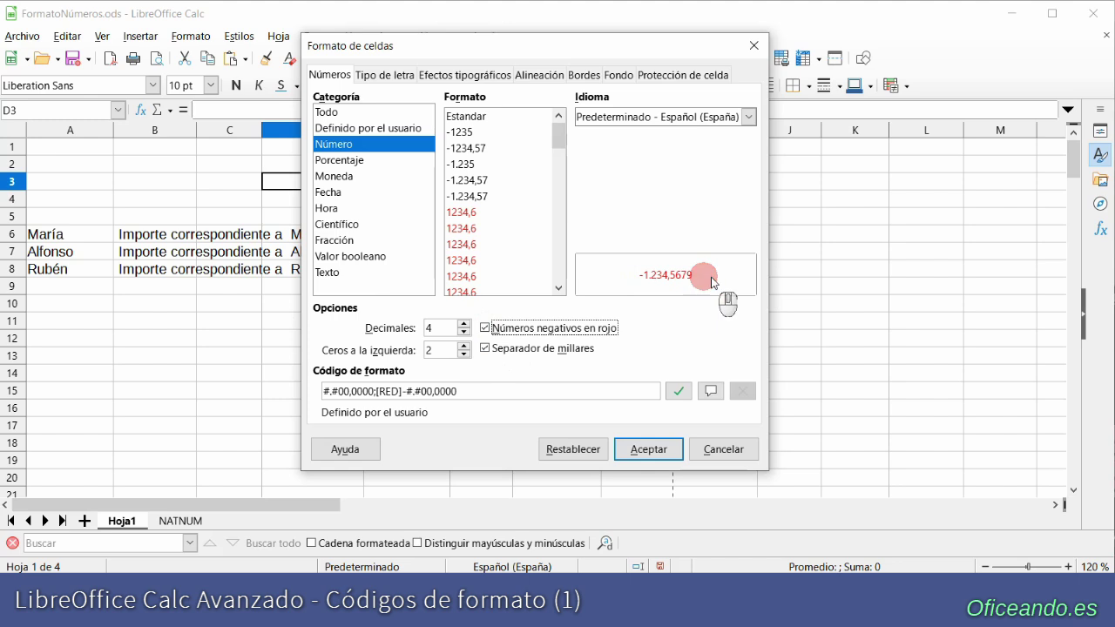
pyautogui.click(463, 331)
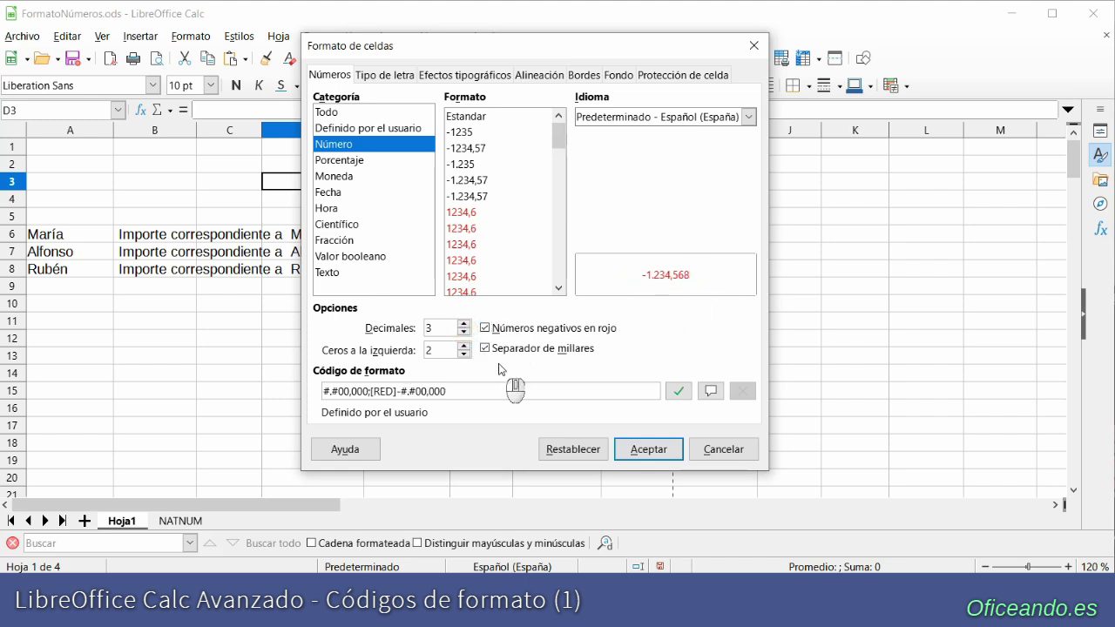
pyautogui.tripleClick(459, 397)
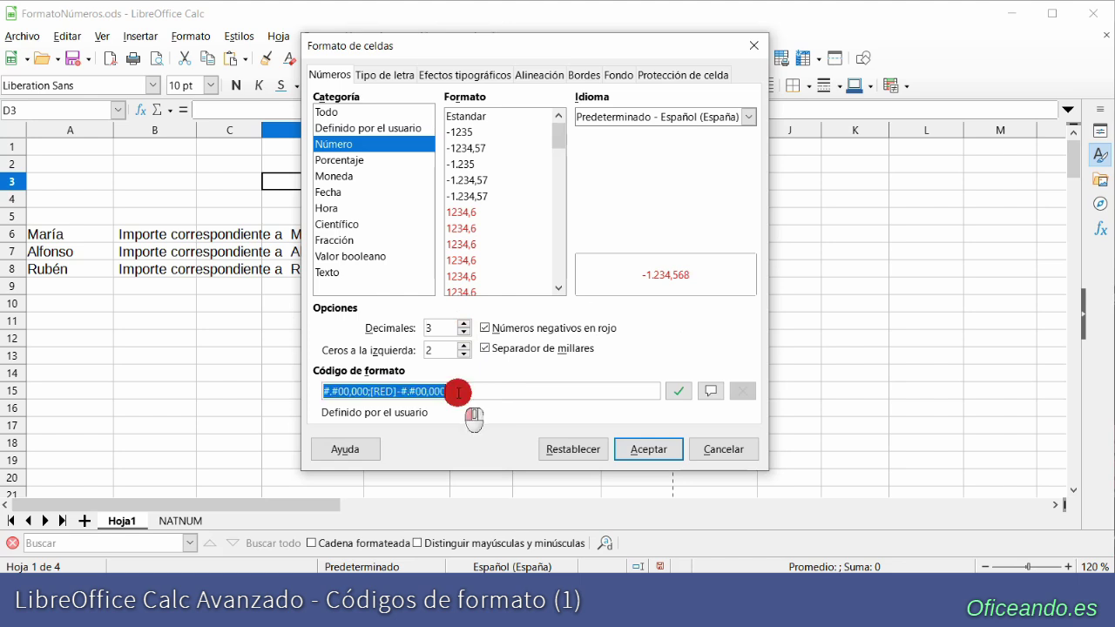
pyautogui.moveTo(313, 392); pyautogui.dragTo(459, 397)
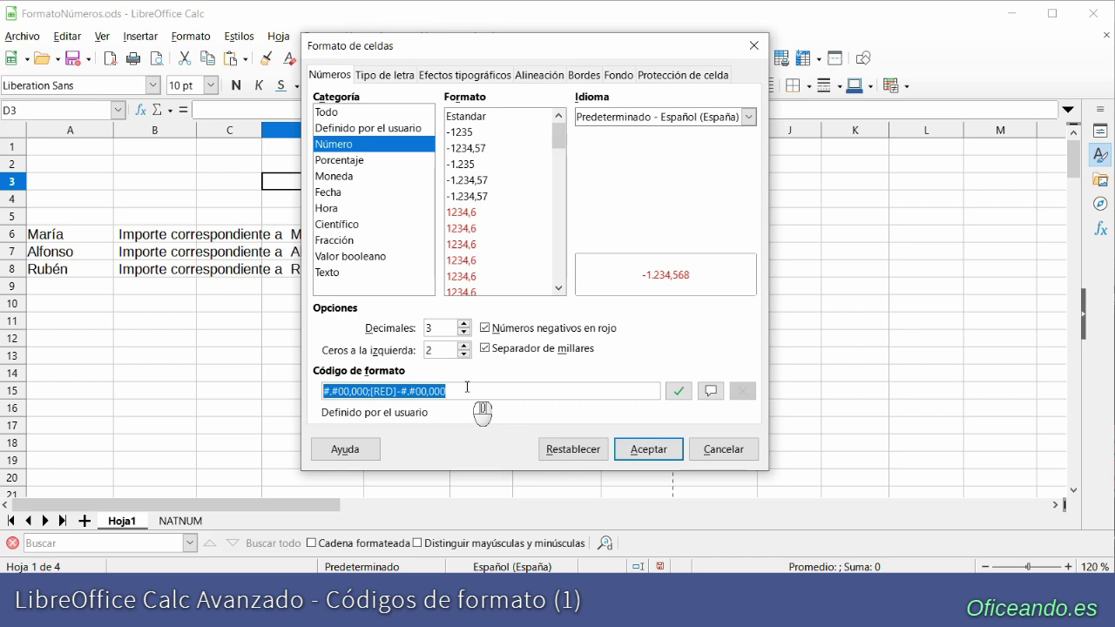
# - Check the formats under Porcentaje, Moneda, Número and Definido por el usuario, and leave the cell format settings without applying changes
pyautogui.click(371, 161)
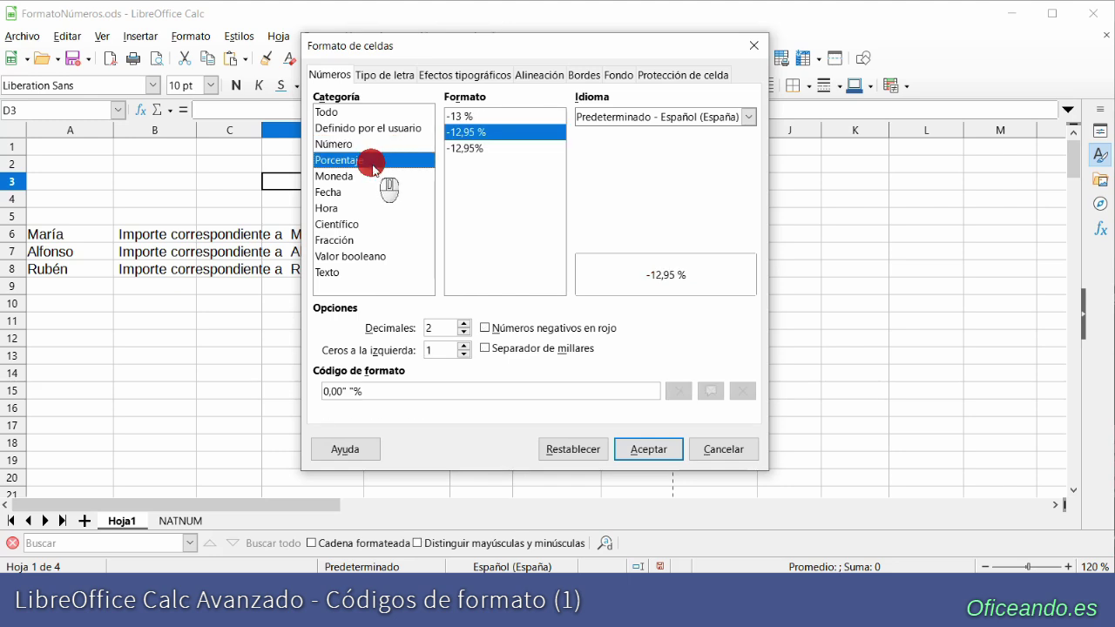
pyautogui.click(375, 176)
pyautogui.click(371, 145)
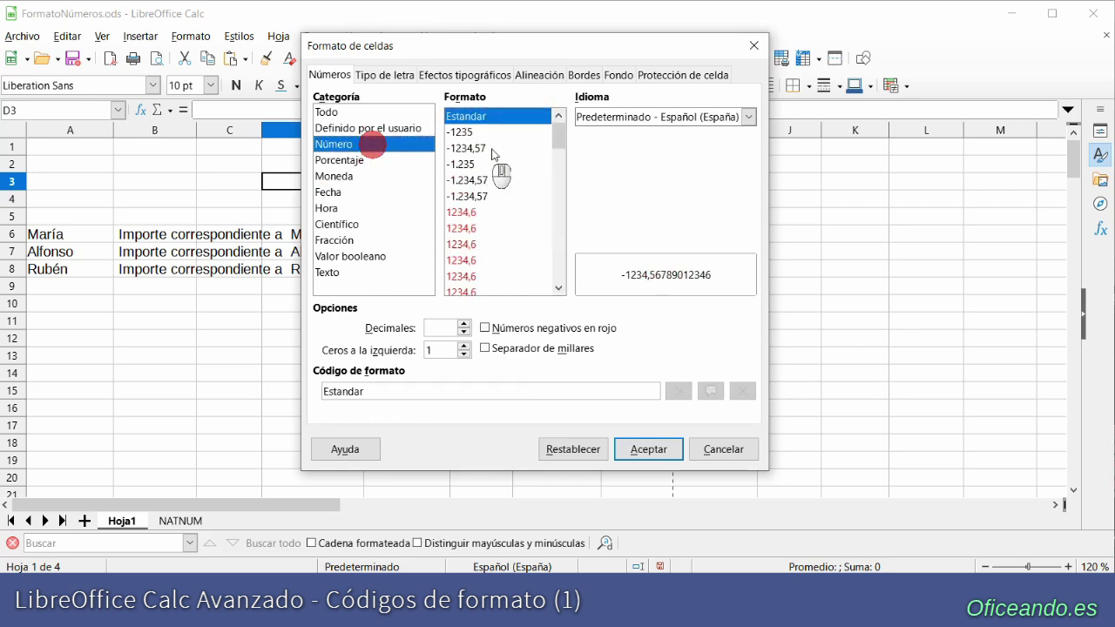
pyautogui.moveTo(554, 139)
pyautogui.mouseDown()
pyautogui.moveTo(569, 229)
pyautogui.moveTo(554, 116)
pyautogui.mouseUp()
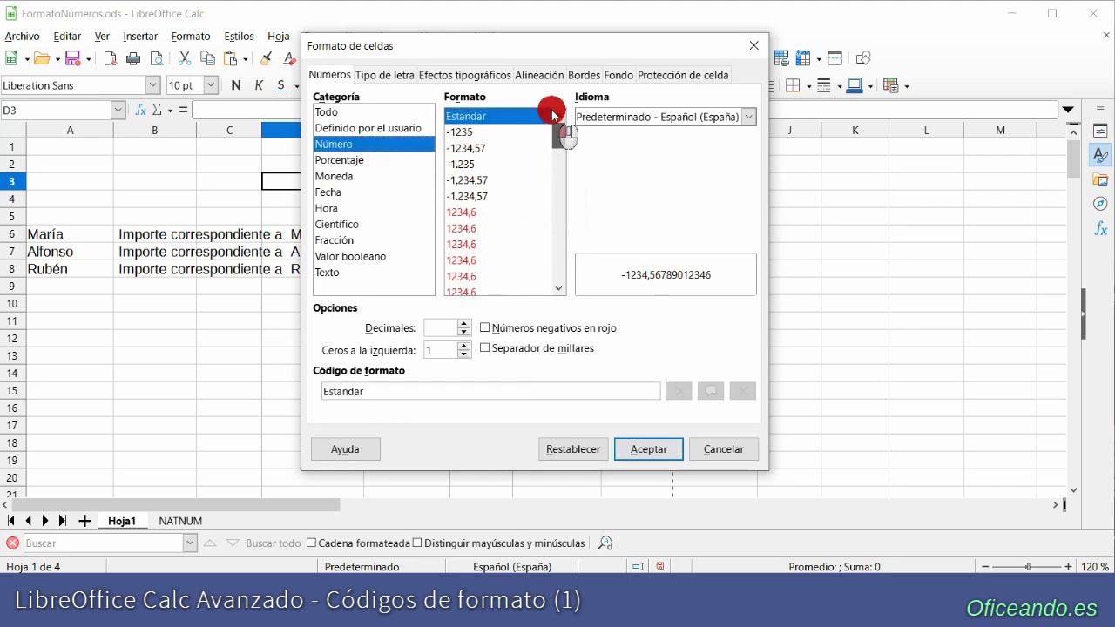
pyautogui.click(340, 128)
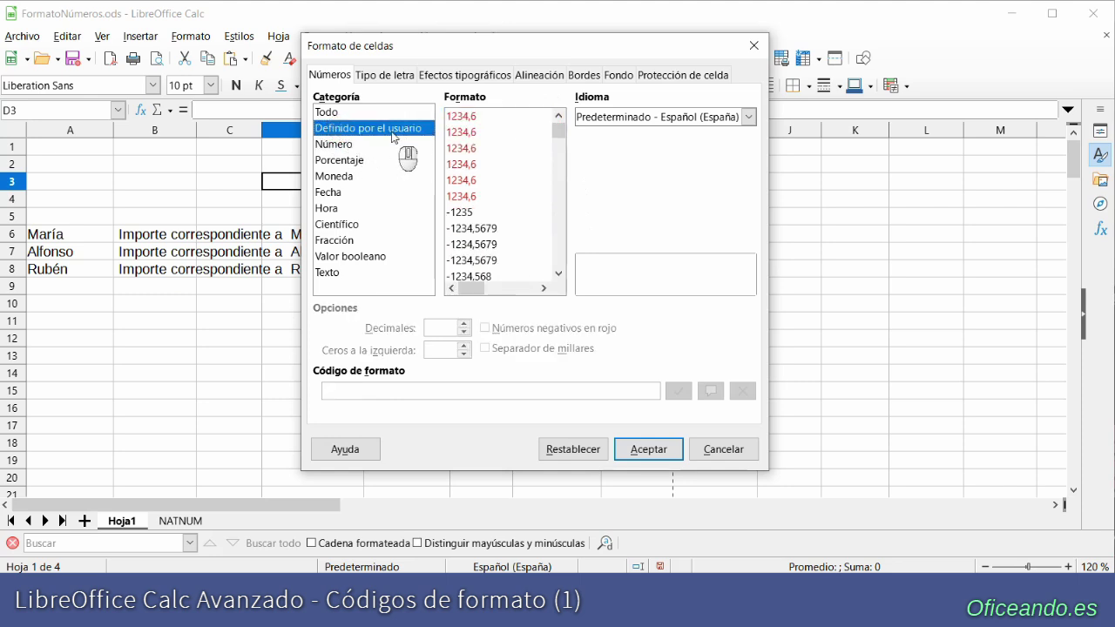
pyautogui.press('Escape')
# - Enter the values 5, 6 and 7 in cells B2, B3 and B4
pyautogui.click(167, 162)
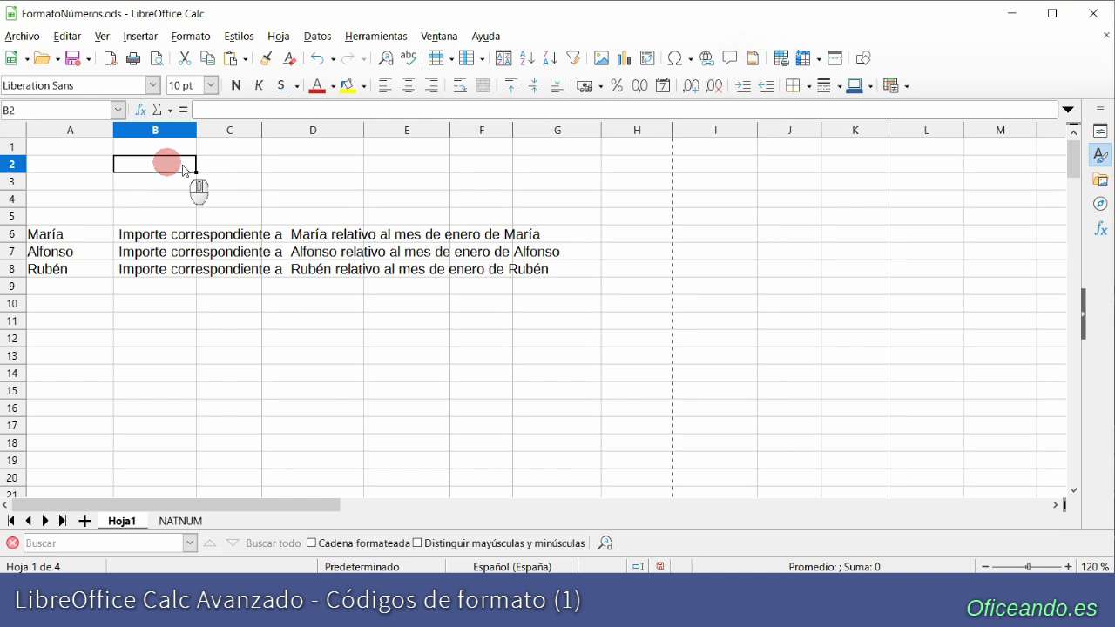
pyautogui.write('5')
pyautogui.press('Return')
pyautogui.write('6')
pyautogui.press('Return')
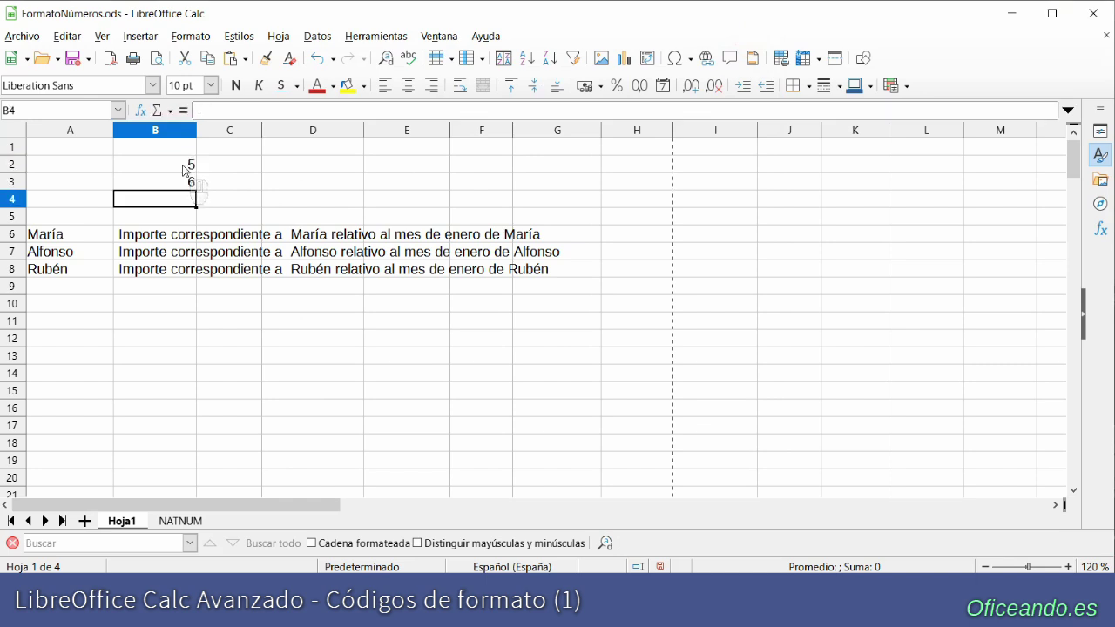
pyautogui.write('7')
pyautogui.press('Return')
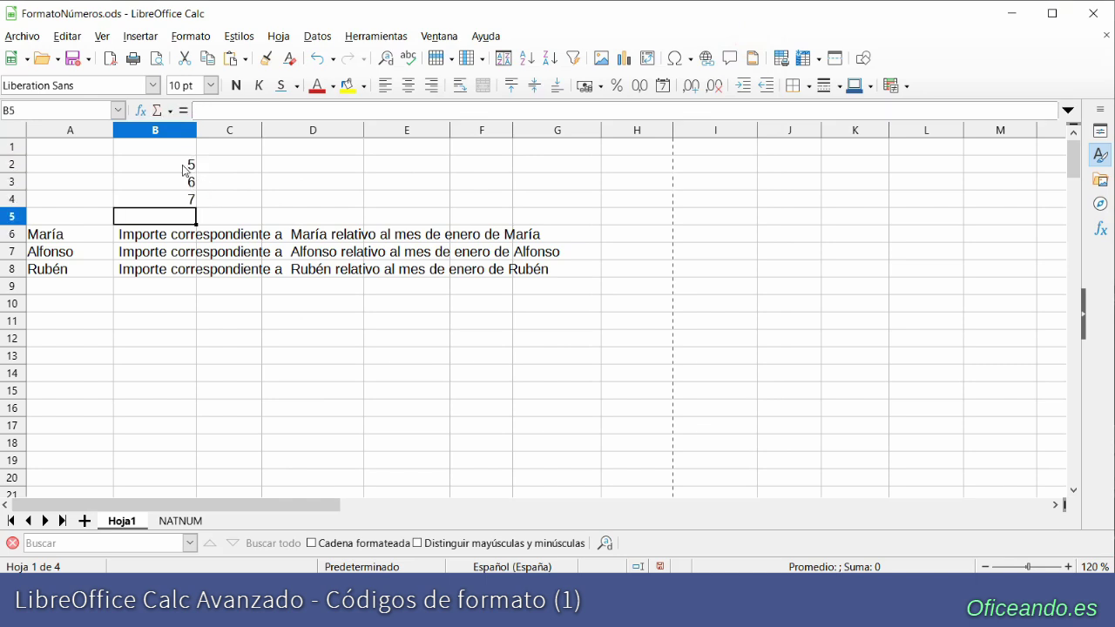
# - Apply the custom format code [RED]# to cells B2:B4
pyautogui.moveTo(183, 165); pyautogui.dragTo(182, 197)
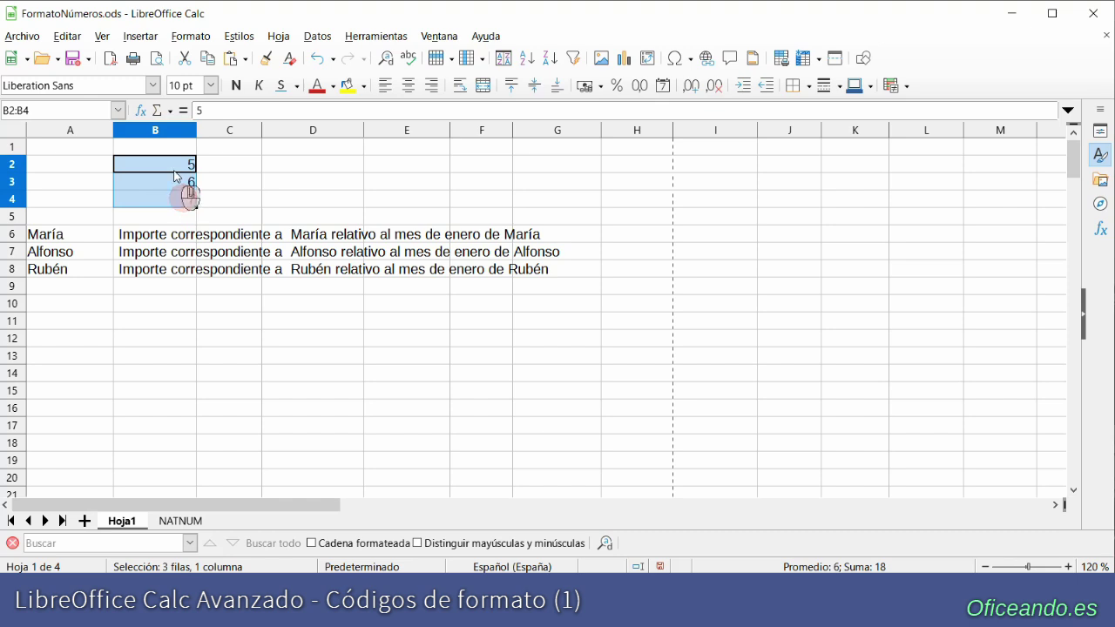
pyautogui.rightClick(174, 171)
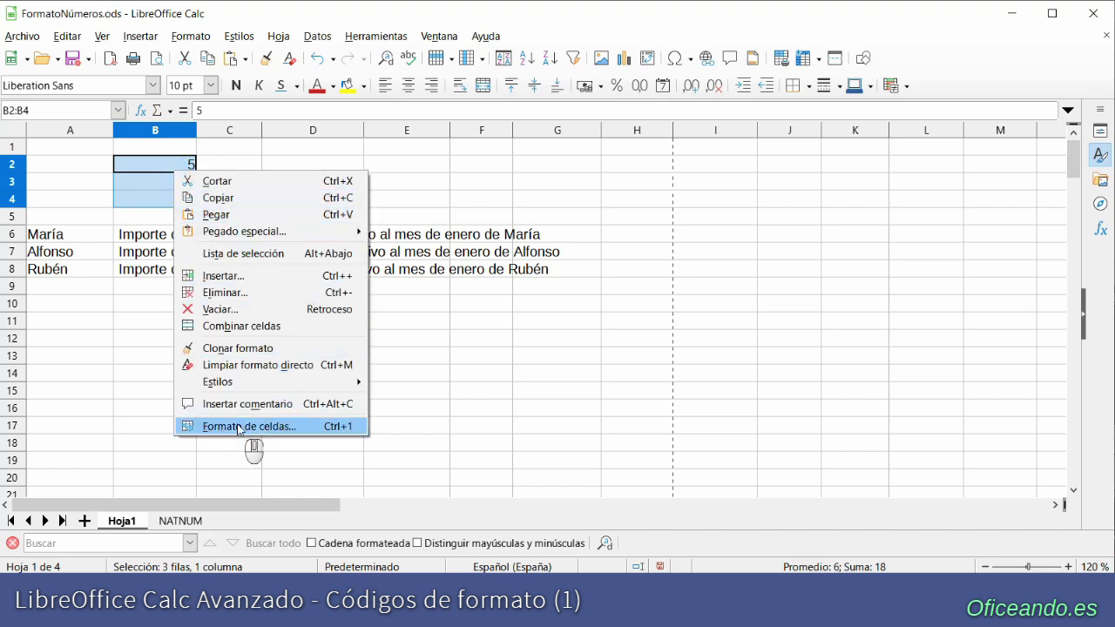
pyautogui.click(301, 426)
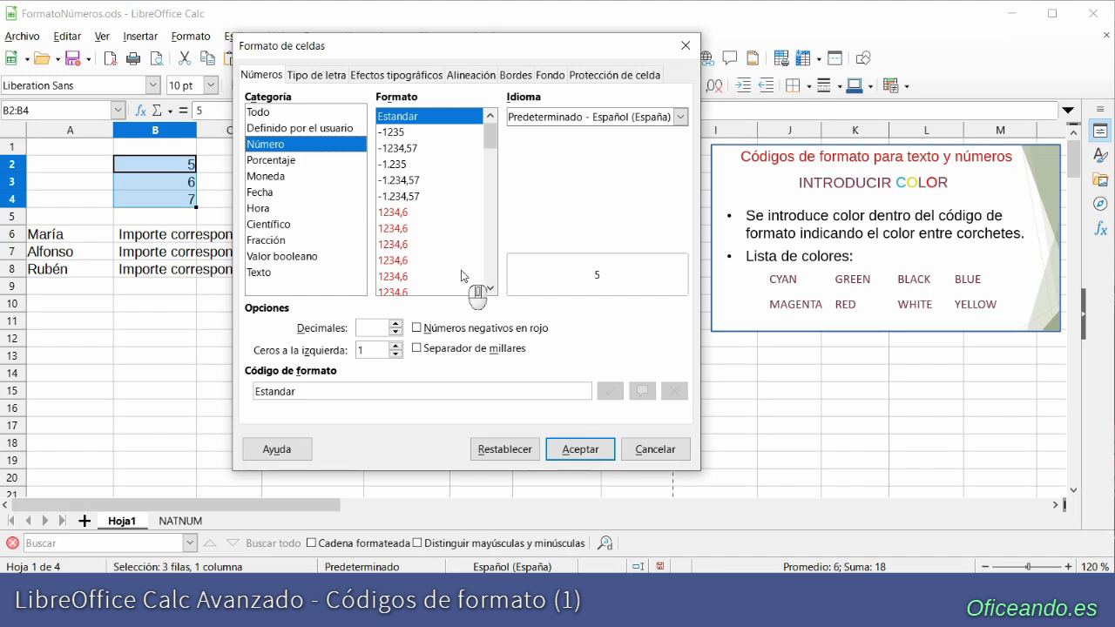
pyautogui.doubleClick(261, 391)
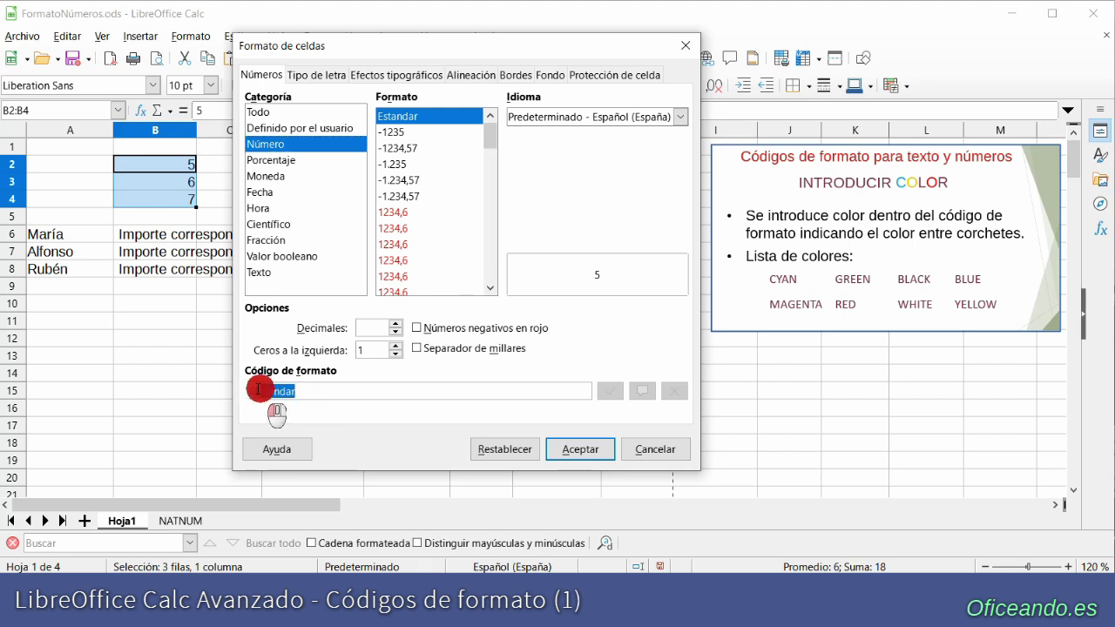
pyautogui.write('[')
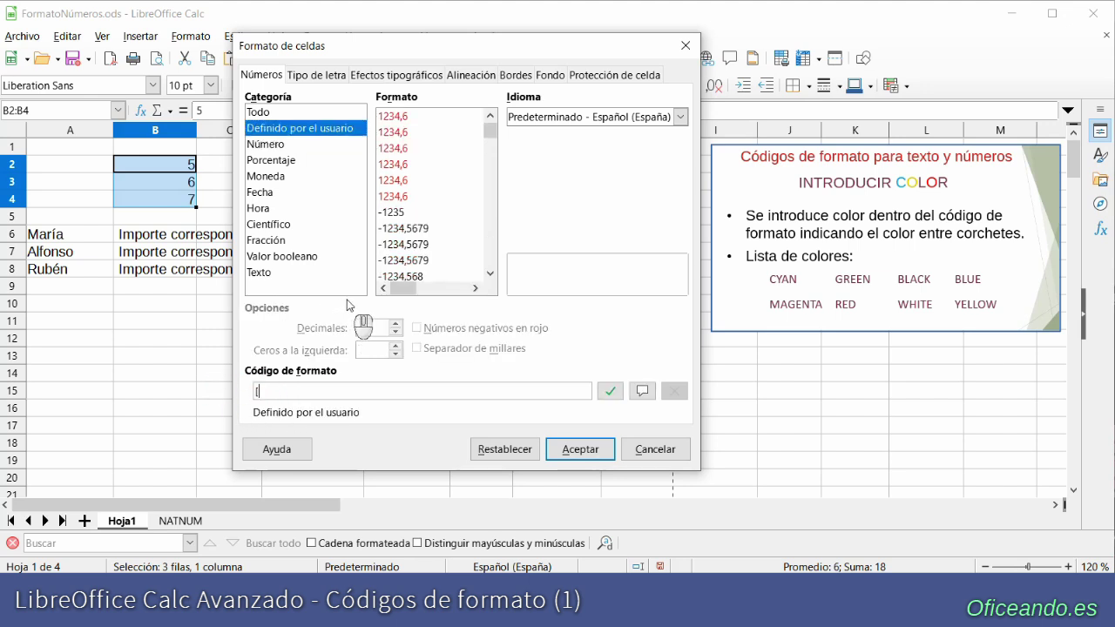
pyautogui.write('RED]')
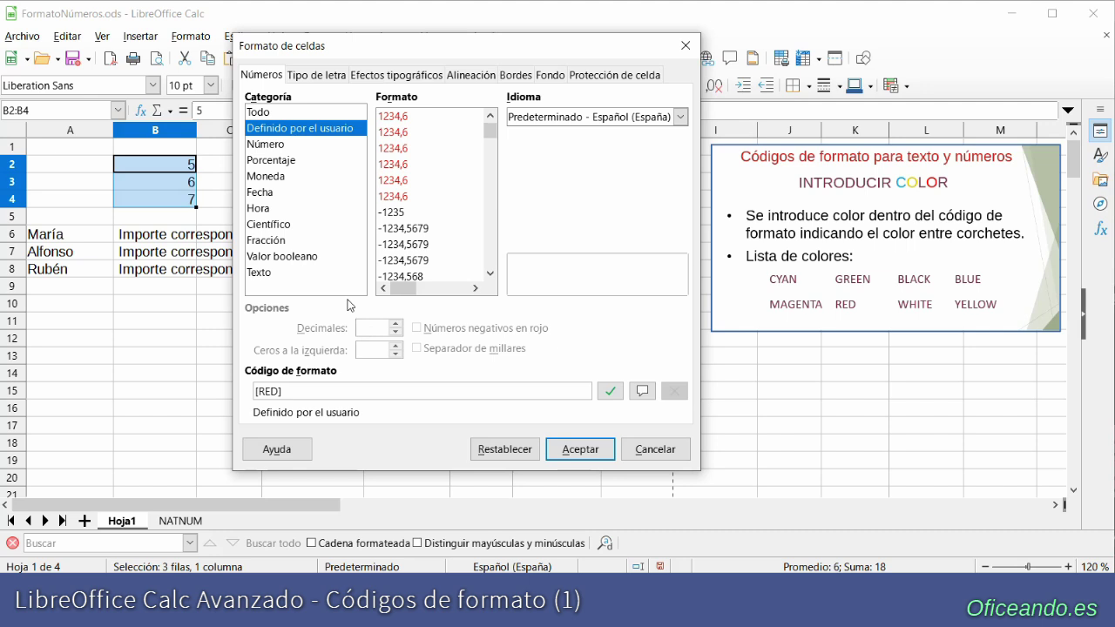
pyautogui.write('#')
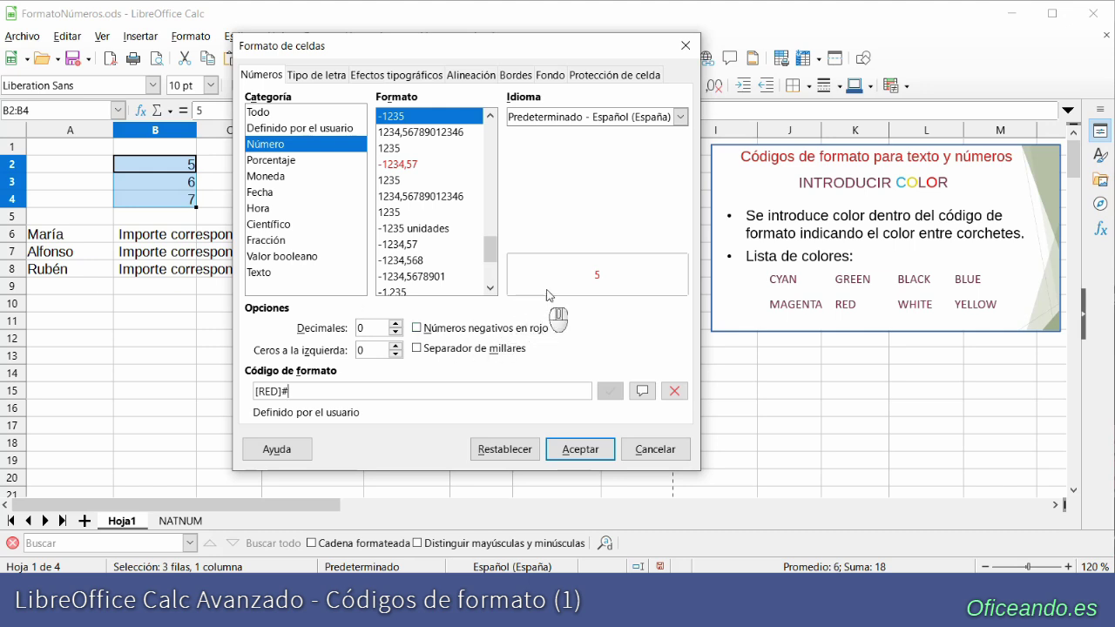
pyautogui.click(615, 282)
pyautogui.click(582, 451)
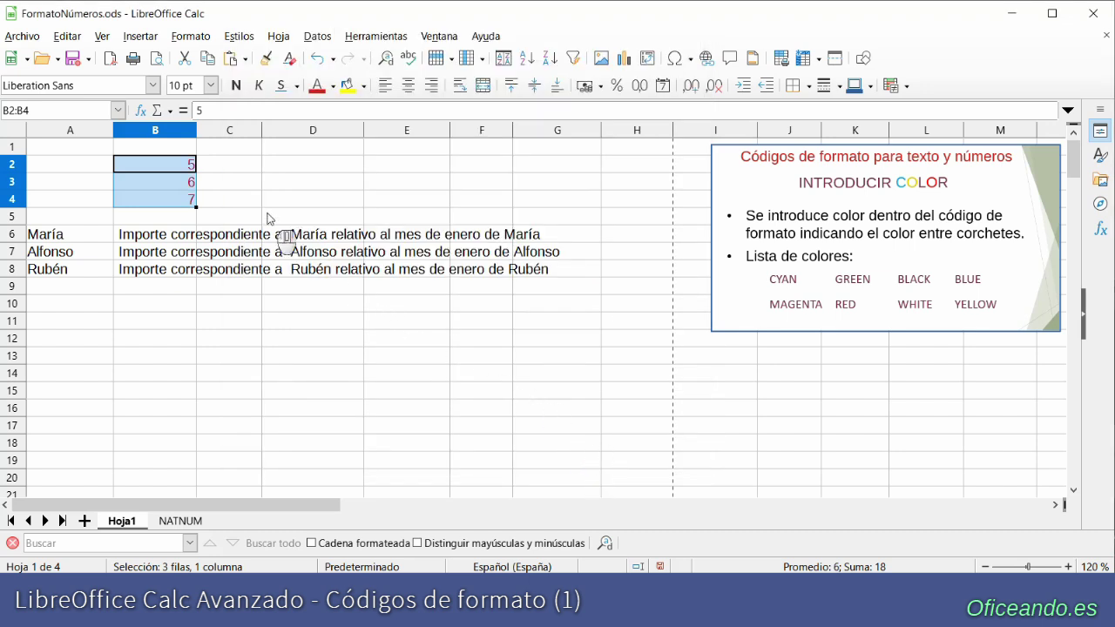
# - Set the font colour of cell B2 to black
pyautogui.click(192, 165)
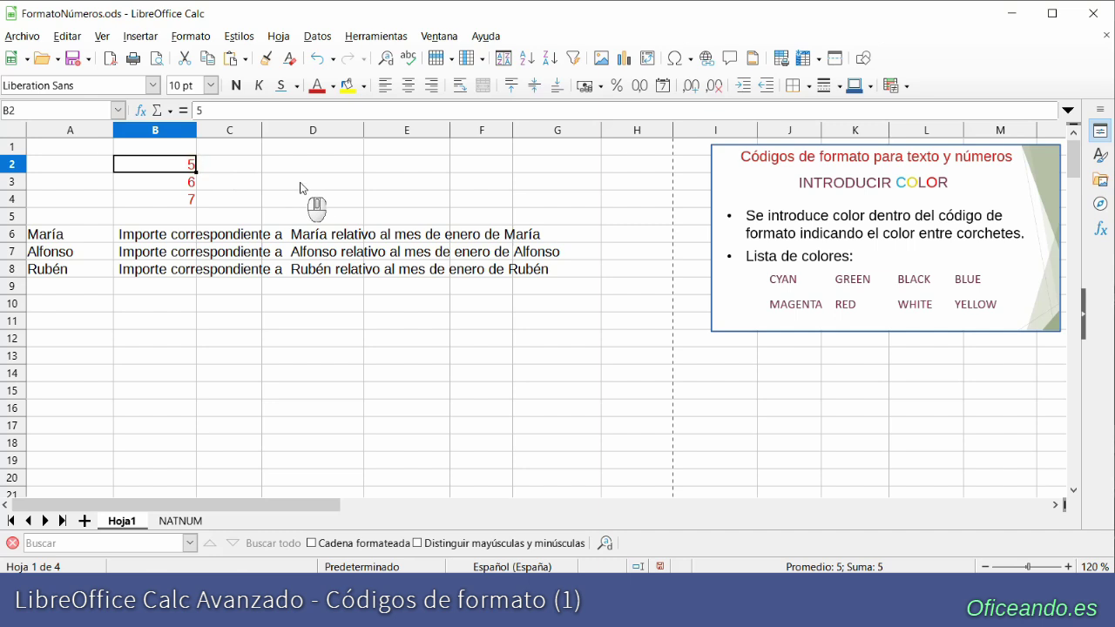
pyautogui.click(332, 85)
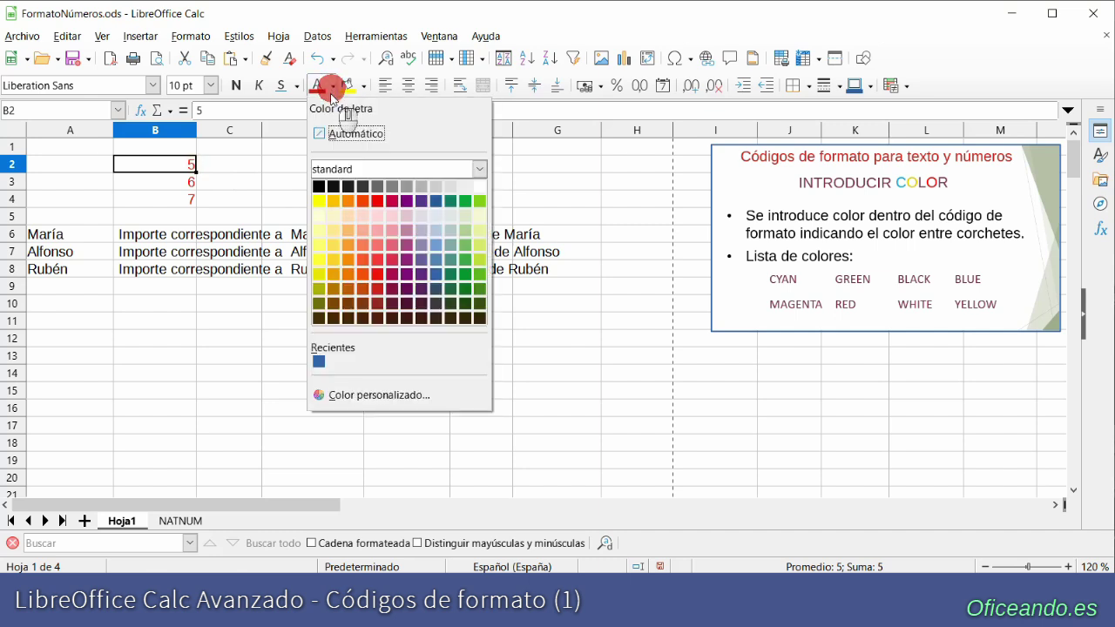
pyautogui.click(317, 188)
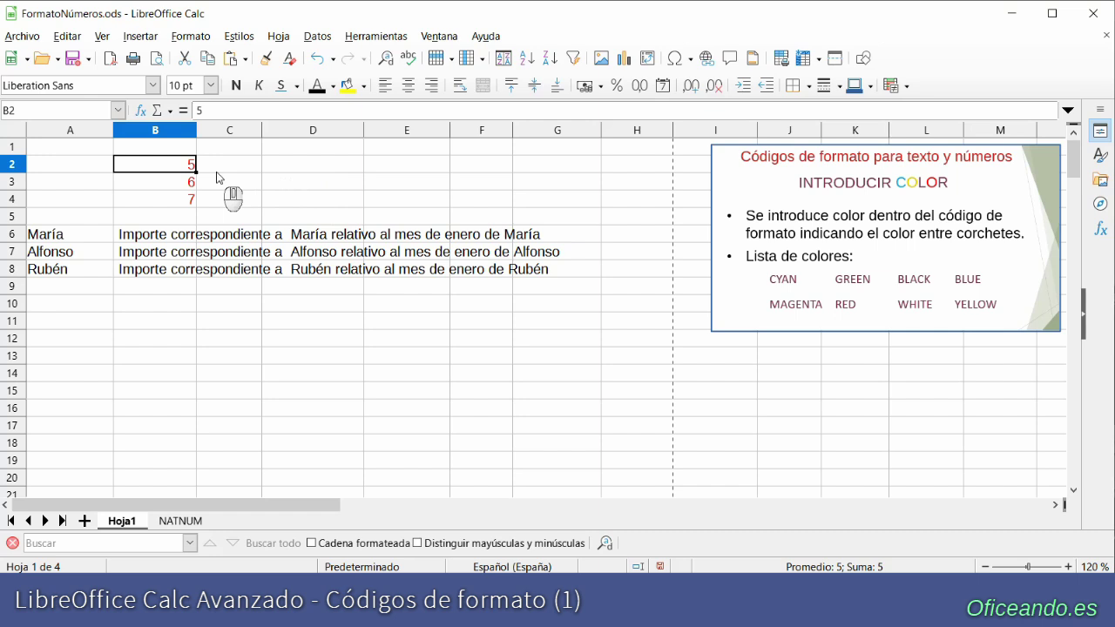
# - Open the cell formatting of B2:B4 and extend the format code to [RED]#" unidades"
pyautogui.moveTo(155, 168); pyautogui.dragTo(157, 202)
pyautogui.rightClick(157, 202)
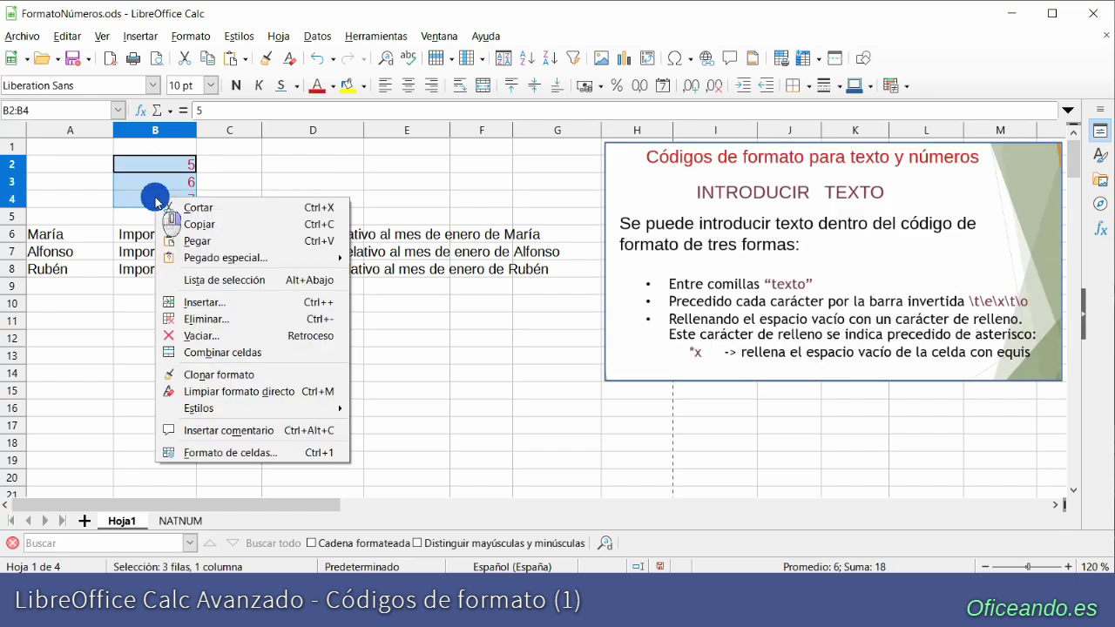
pyautogui.click(281, 452)
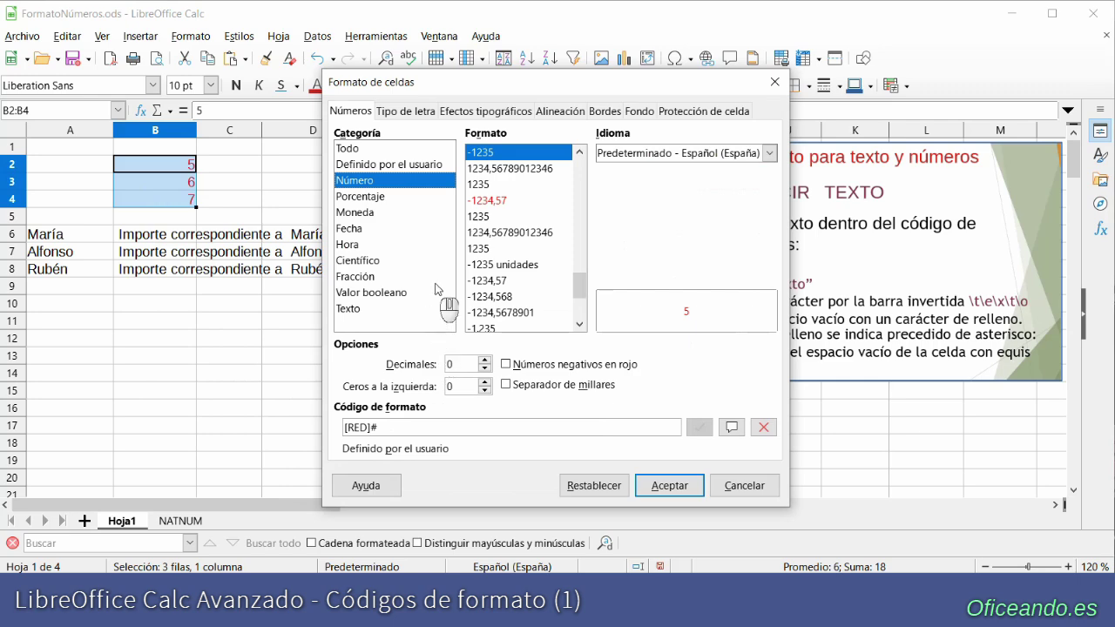
pyautogui.click(418, 429)
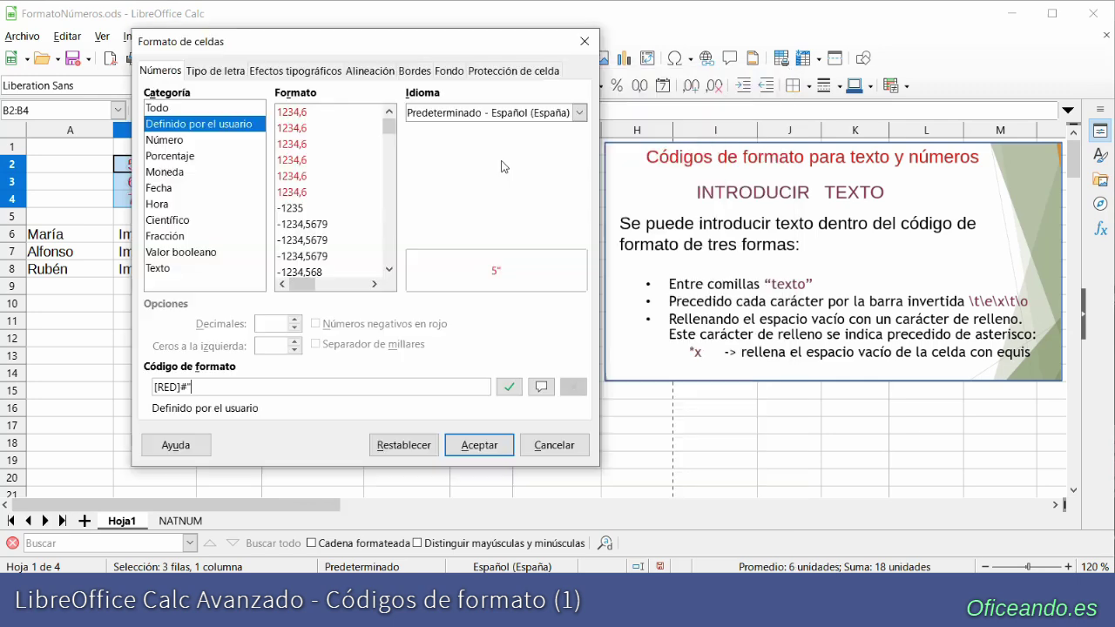
pyautogui.write('"unidaded')
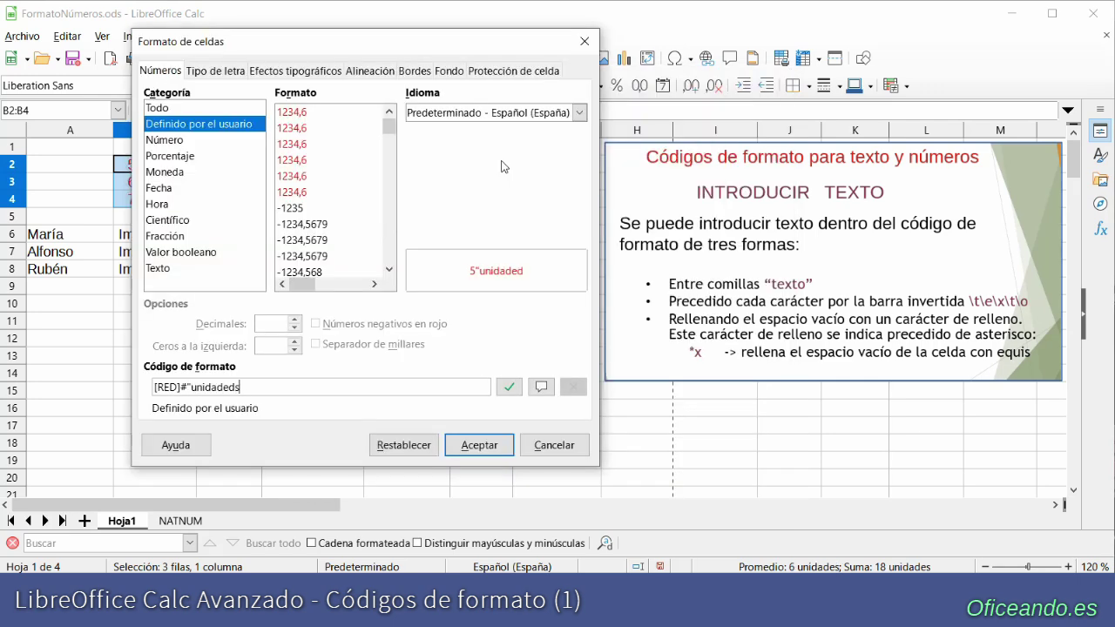
pyautogui.press('BackSpace')
pyautogui.write('s"')
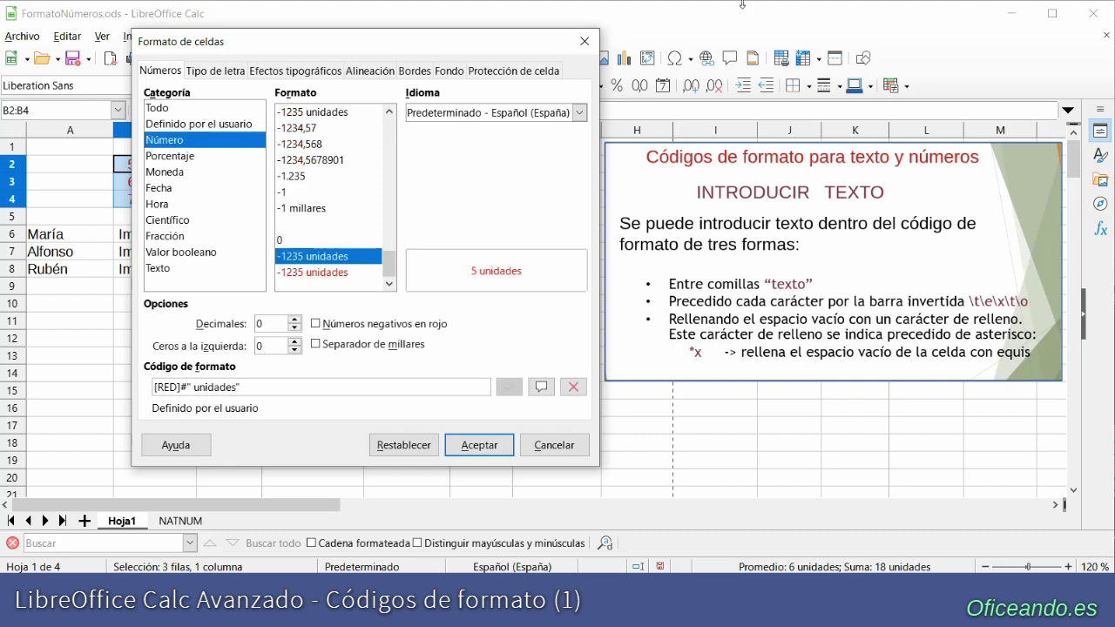
# - Replace the quoted text in the format code with backslash-escaped letters, giving [RED]#\u\n\i\d\a\d\e\s
pyautogui.click(335, 380)
pyautogui.press('BackSpace')
pyautogui.press('BackSpace')
pyautogui.press('BackSpace')
pyautogui.press('BackSpace')
pyautogui.press('BackSpace')
pyautogui.press('BackSpace')
pyautogui.press('BackSpace')
pyautogui.press('BackSpace')
pyautogui.press('BackSpace')
pyautogui.press('BackSpace')
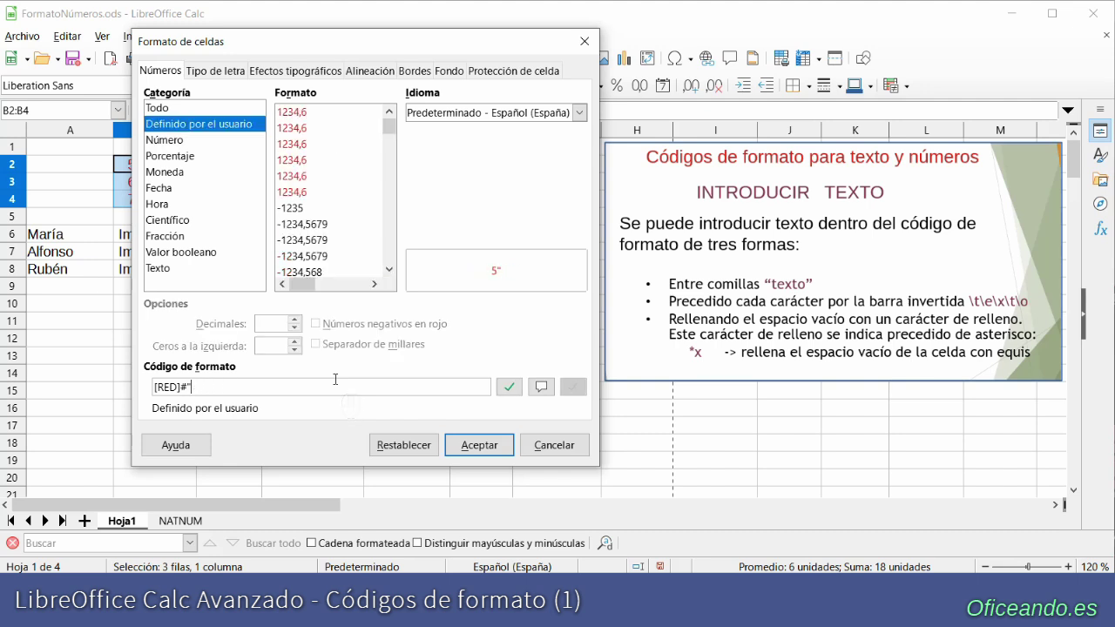
pyautogui.press('BackSpace')
pyautogui.write('\\u\\n\\i\\d\\a\\d\\e\\s')
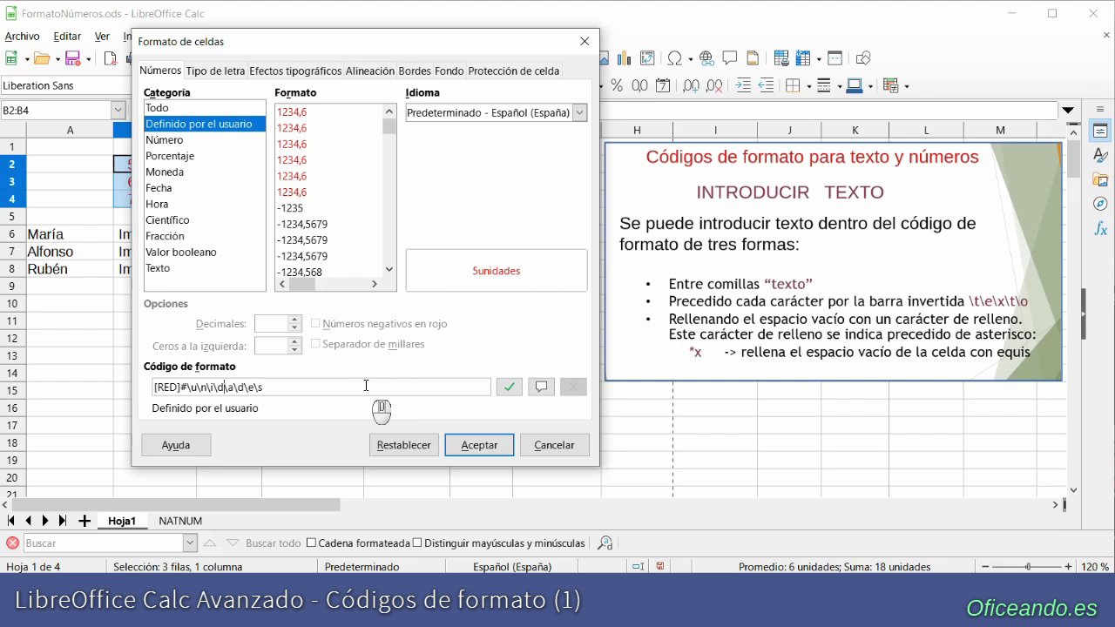
# - Insert a backslash-escaped space between # and the escaped word unidades in the format code
pyautogui.press('Left')
pyautogui.press('Left')
pyautogui.press('Left')
pyautogui.press('Left')
pyautogui.press('Left')
pyautogui.press('Left')
pyautogui.press('Left')
pyautogui.press('Left')
pyautogui.write('\\')
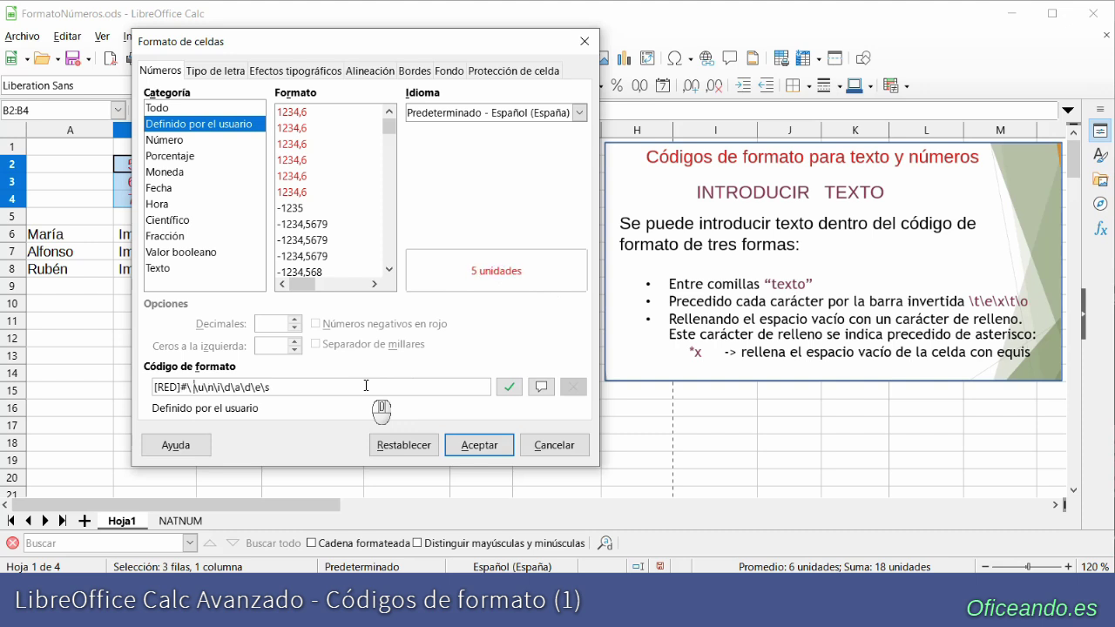
# - Add the fill code *- before # in the format code and apply it to B2:B4
pyautogui.click(525, 280)
pyautogui.write('*')
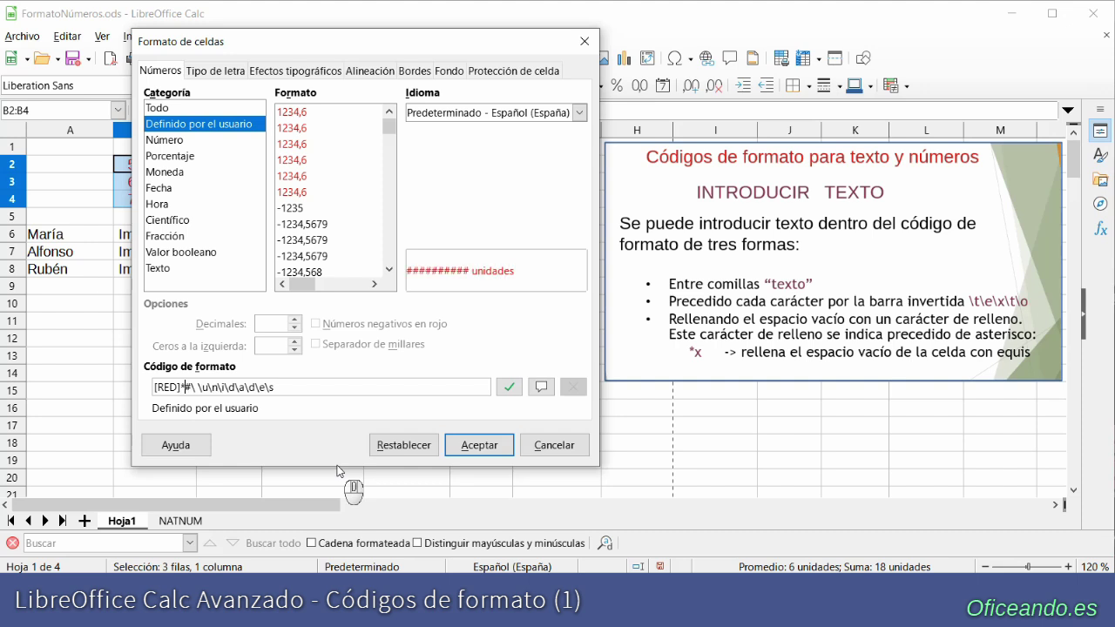
pyautogui.write('-')
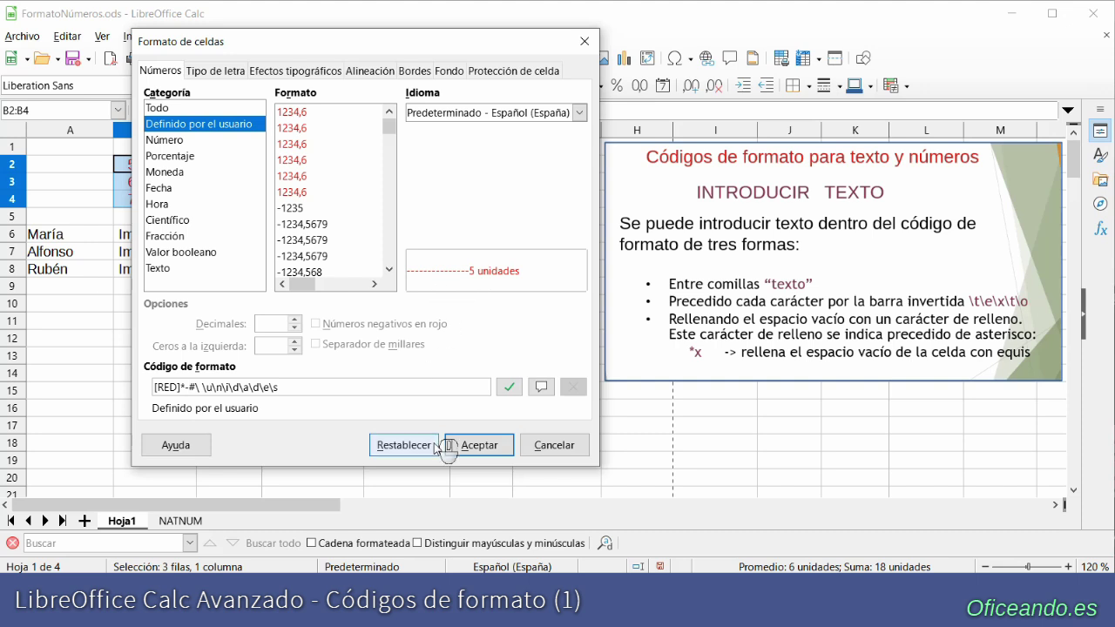
pyautogui.click(475, 446)
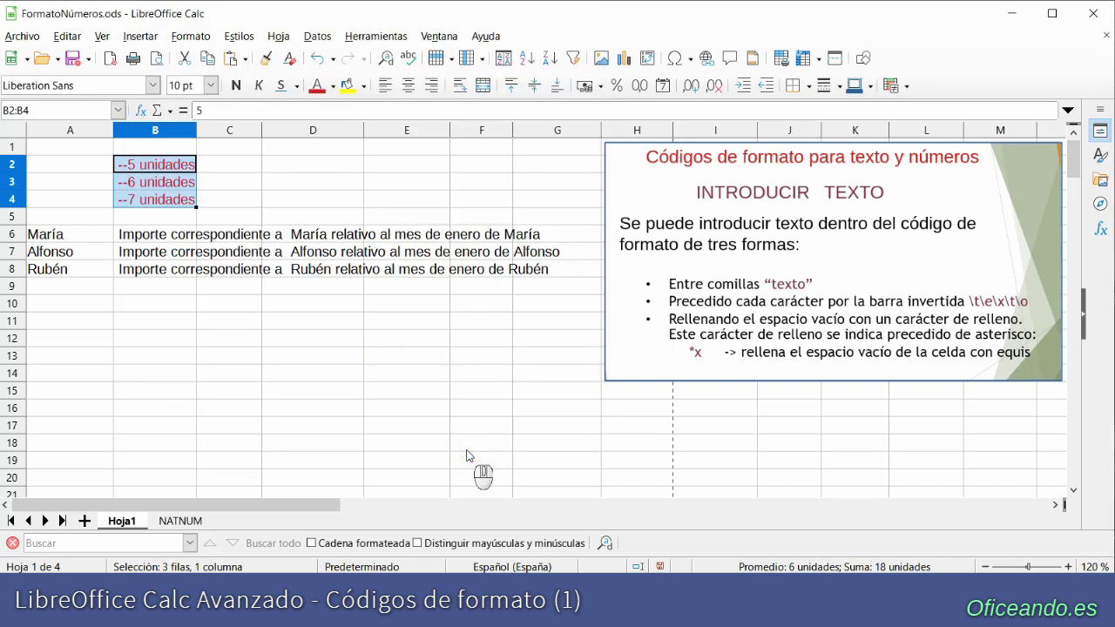
# - Widen column B well beyond its content, narrow it partway back, and deselect the formatted cells
pyautogui.moveTo(196, 125); pyautogui.dragTo(257, 124)
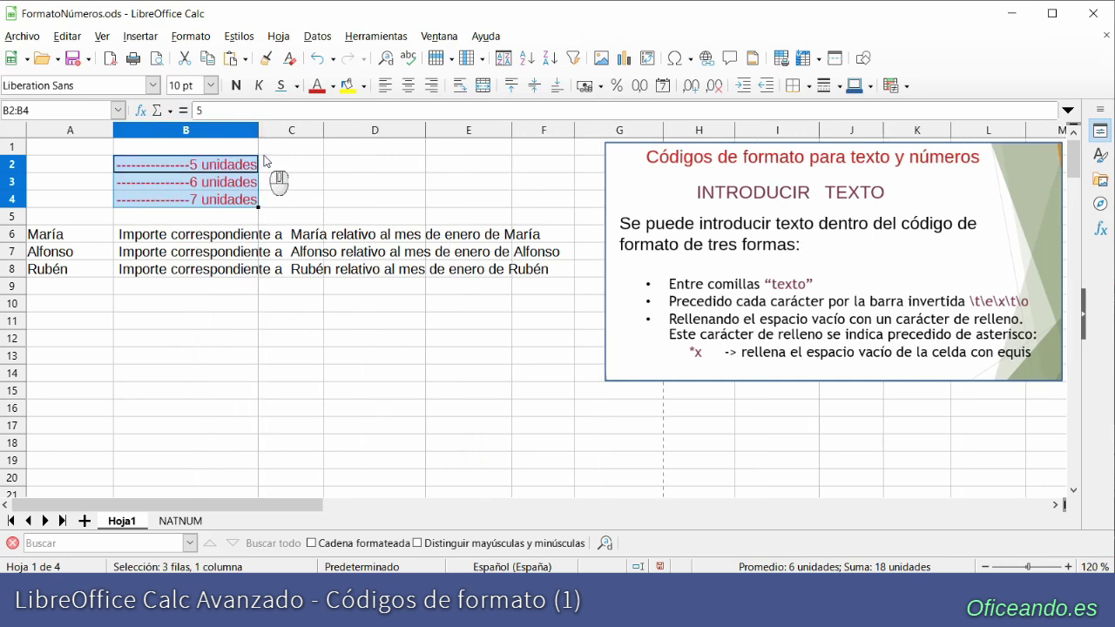
pyautogui.moveTo(258, 132); pyautogui.dragTo(211, 140)
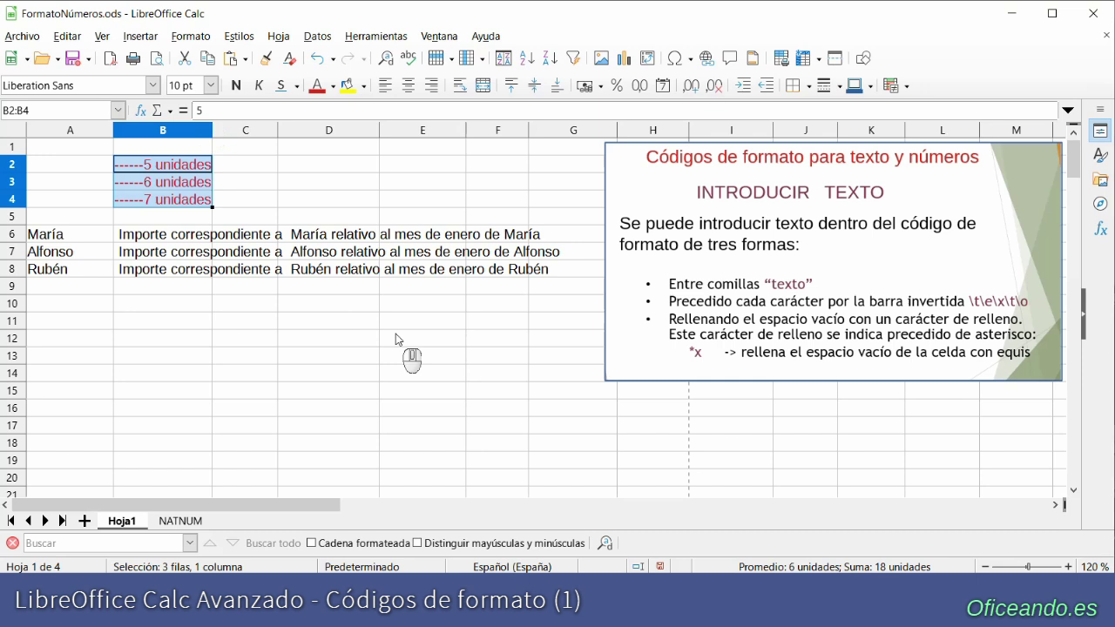
pyautogui.click(493, 306)
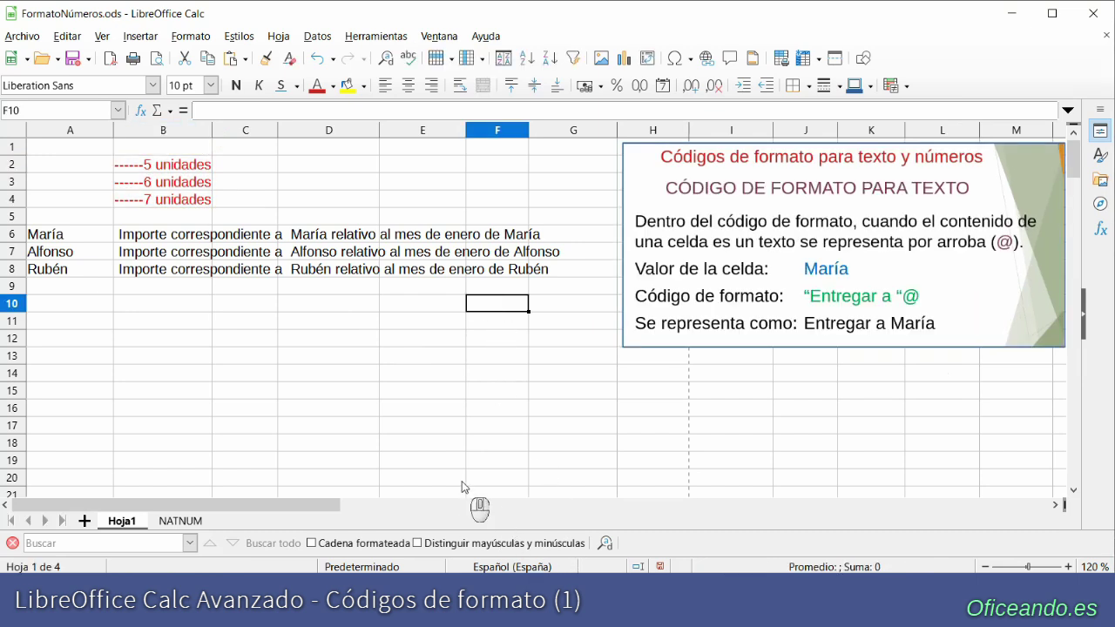
# - Compare the stored contents of cells A6:A8 with those of the formatted cells B6:B8
pyautogui.click(82, 233)
pyautogui.click(79, 251)
pyautogui.click(77, 268)
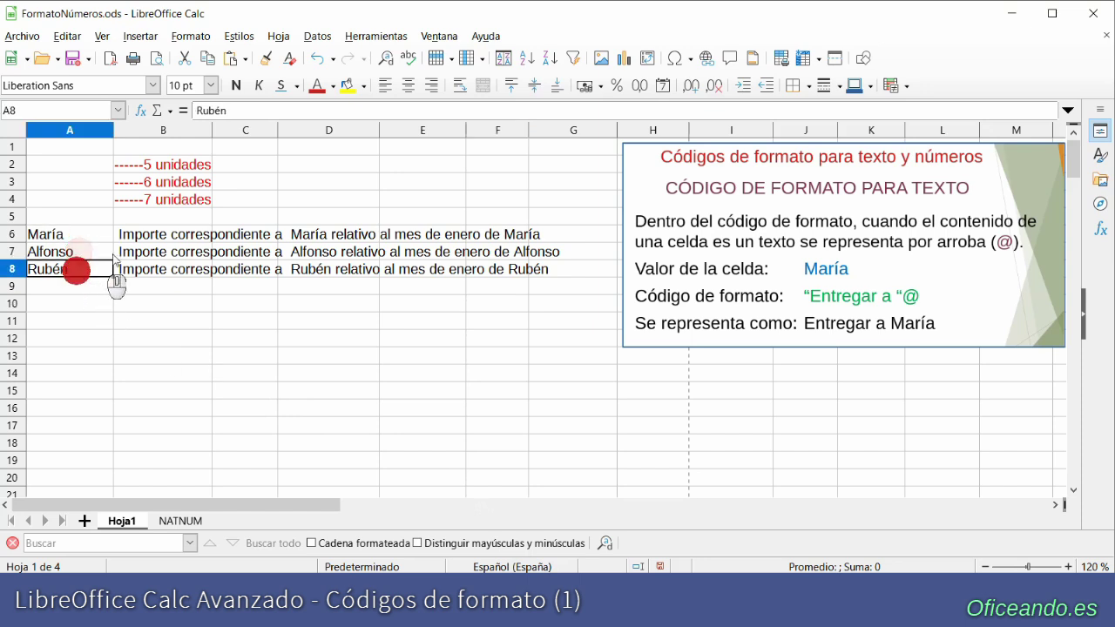
pyautogui.click(140, 233)
pyautogui.click(144, 252)
pyautogui.click(148, 268)
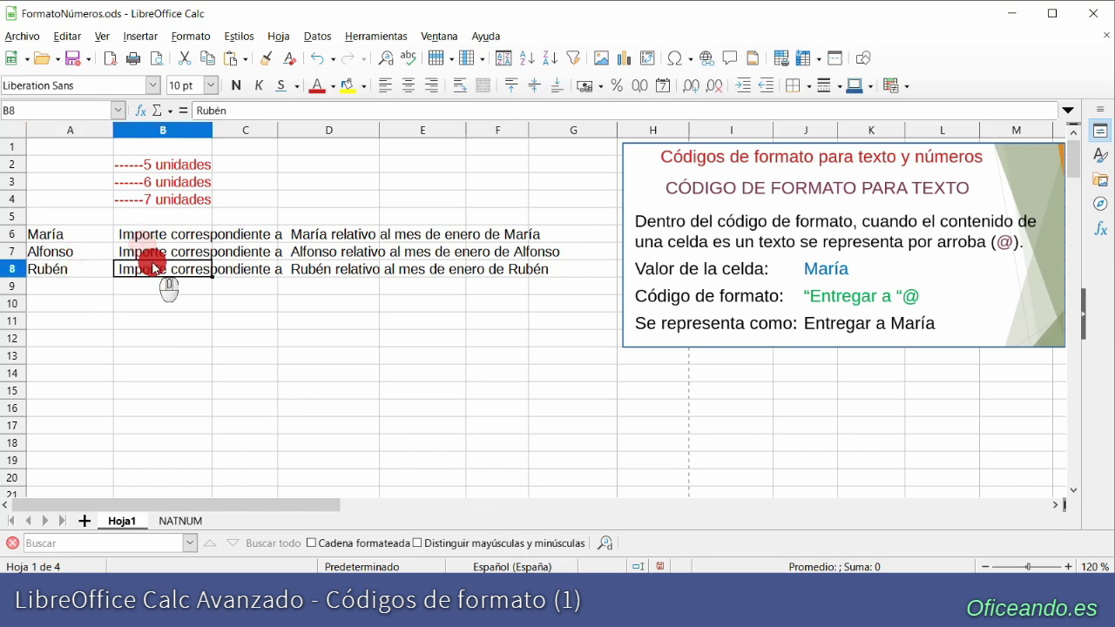
pyautogui.click(149, 235)
# - Open the cell formatting of B6:B8 and examine the quoted texts and @ placeholders in its format code
pyautogui.moveTo(152, 233); pyautogui.dragTo(163, 272)
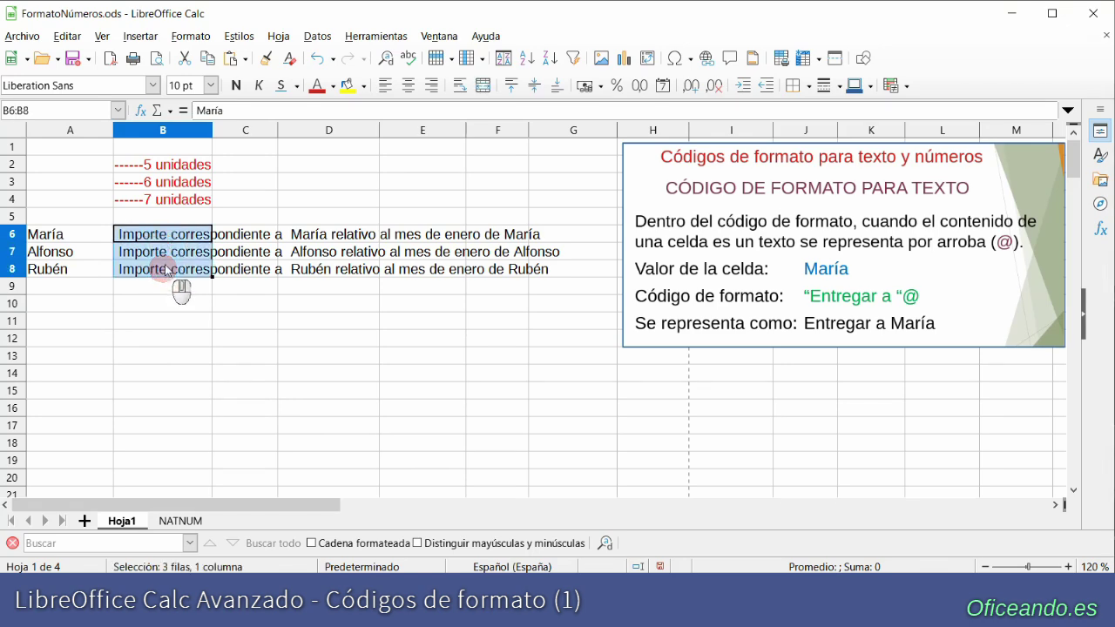
pyautogui.rightClick(165, 258)
pyautogui.click(284, 512)
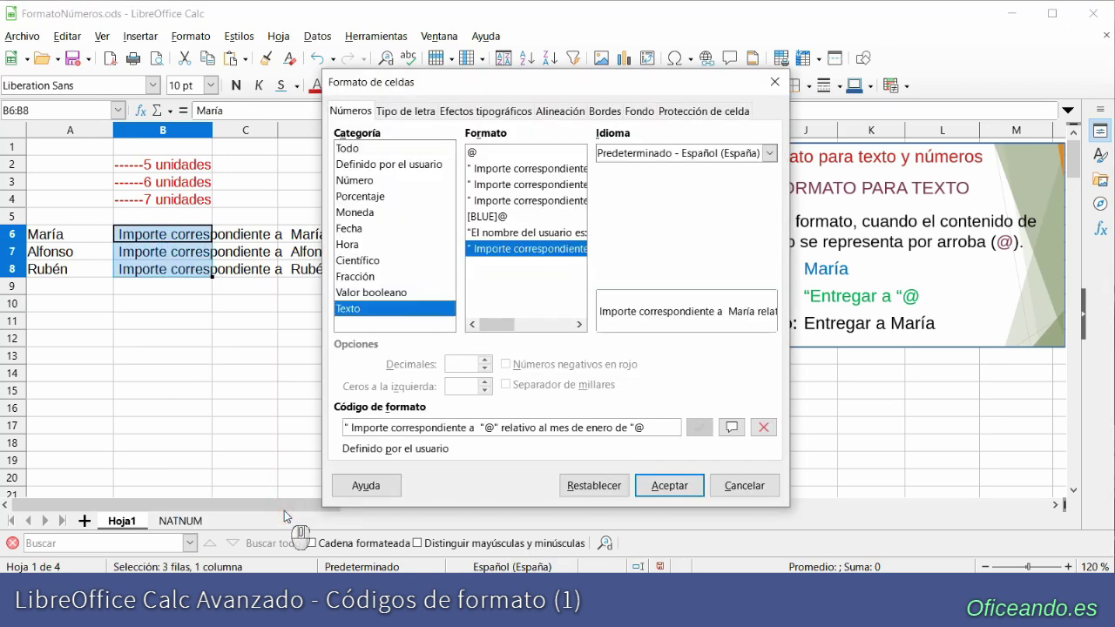
pyautogui.click(349, 427)
pyautogui.moveTo(348, 427); pyautogui.dragTo(667, 428)
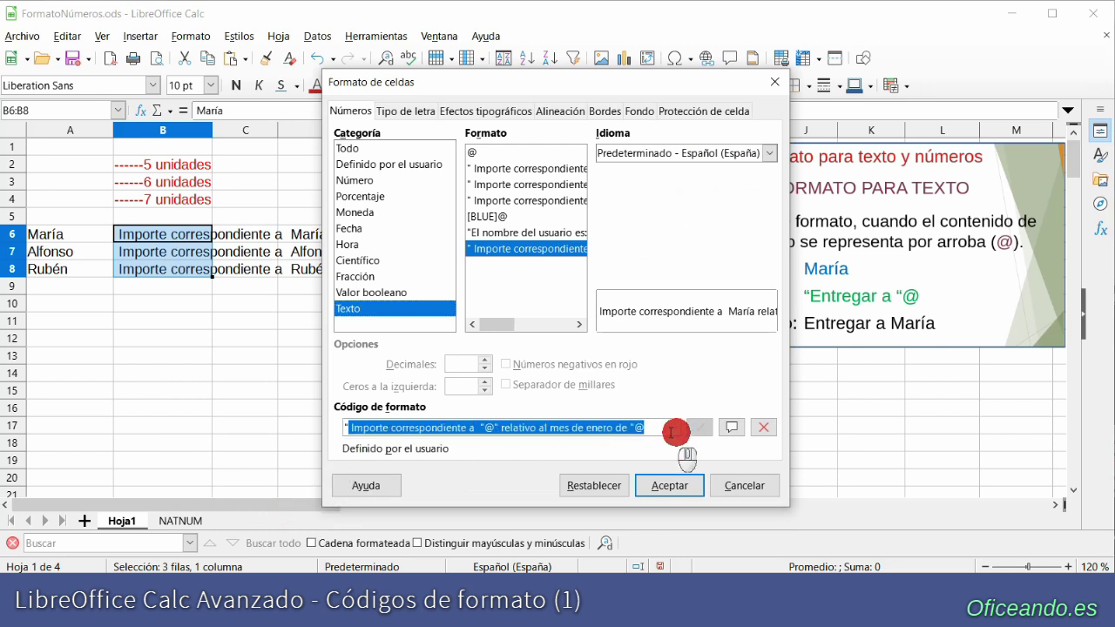
pyautogui.click(661, 428)
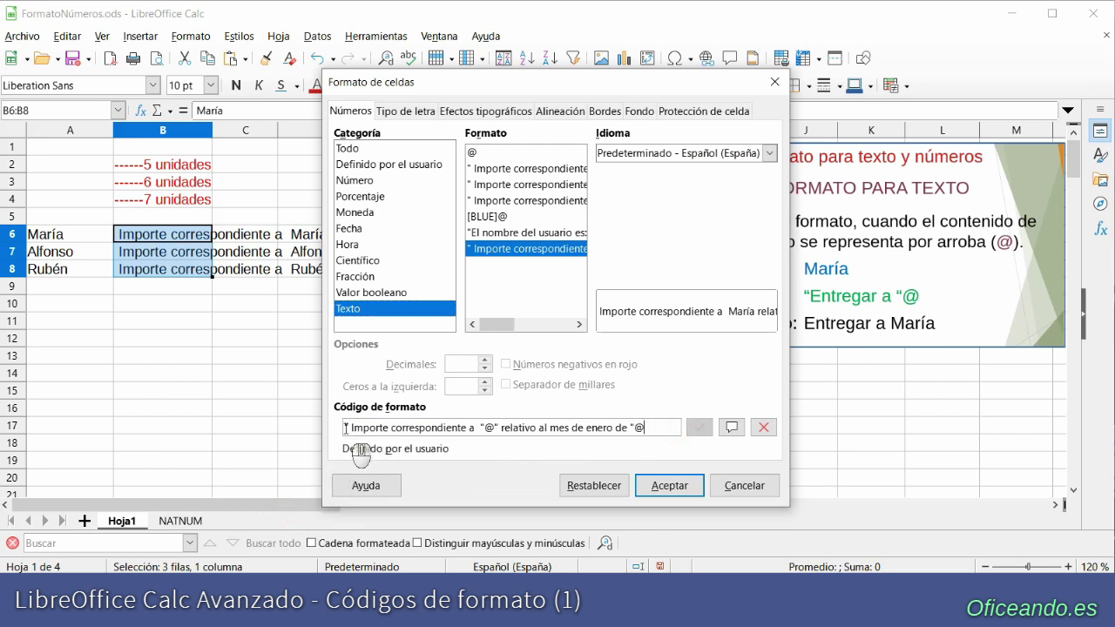
pyautogui.moveTo(346, 427); pyautogui.dragTo(486, 428)
pyautogui.doubleClick(489, 428)
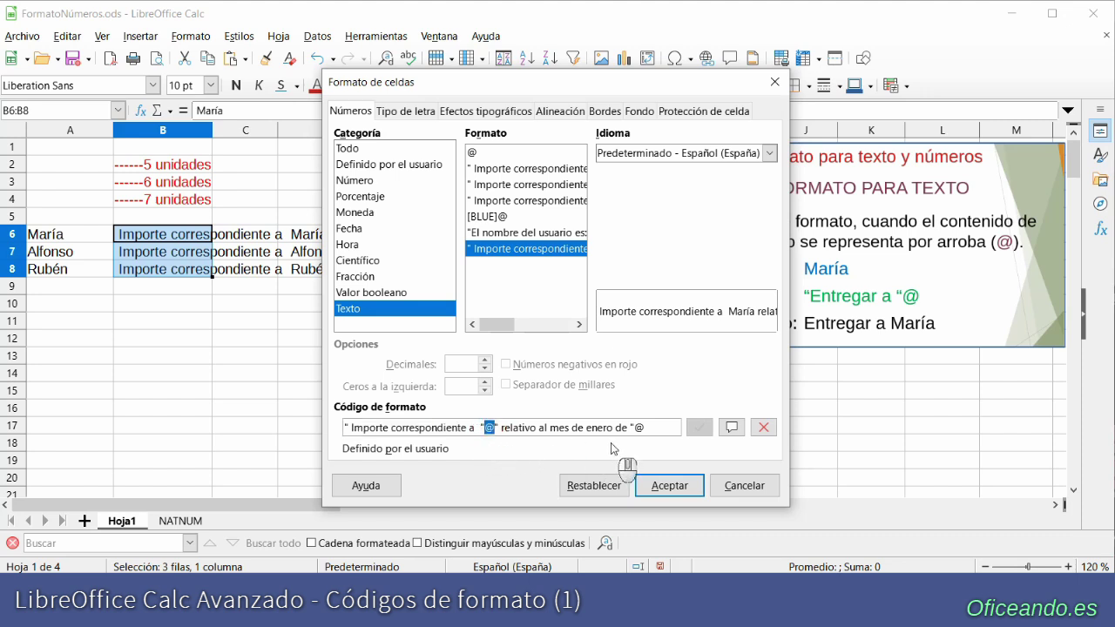
pyautogui.moveTo(499, 428); pyautogui.dragTo(635, 427)
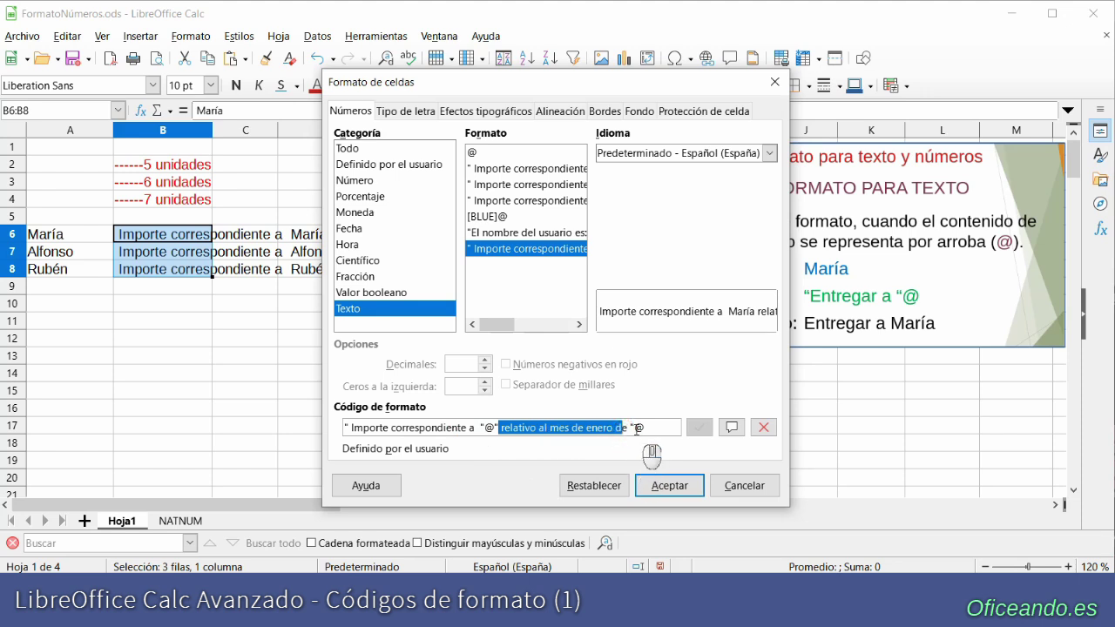
pyautogui.doubleClick(638, 427)
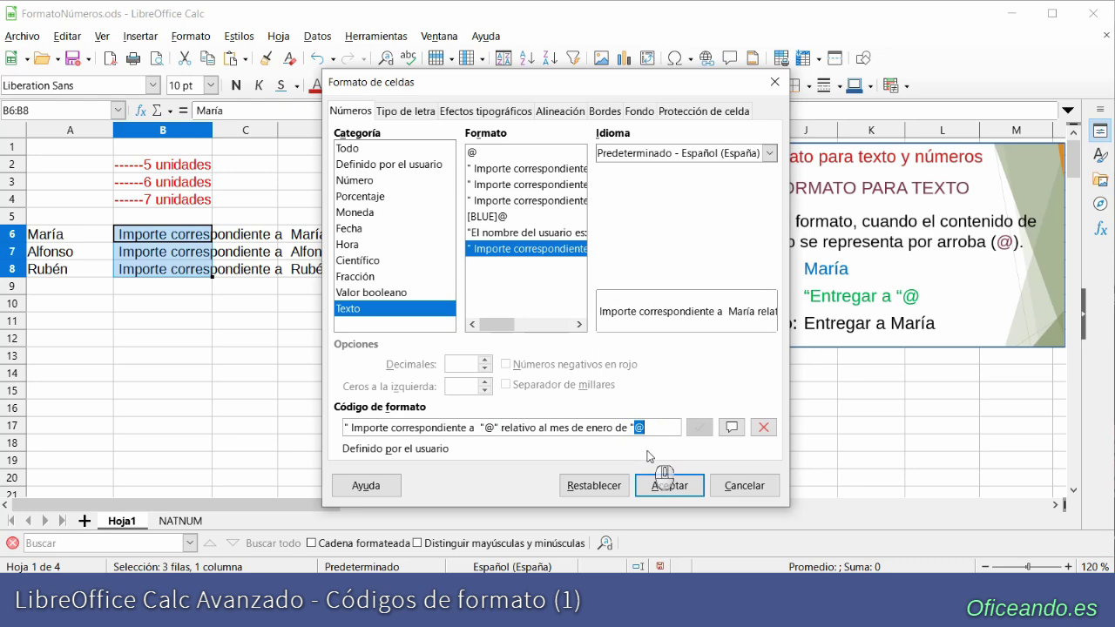
# - Replace the format code of B6:B8 with "El nombre del usuario es: "@ and apply it
pyautogui.moveTo(646, 426); pyautogui.dragTo(317, 435)
pyautogui.write('"')
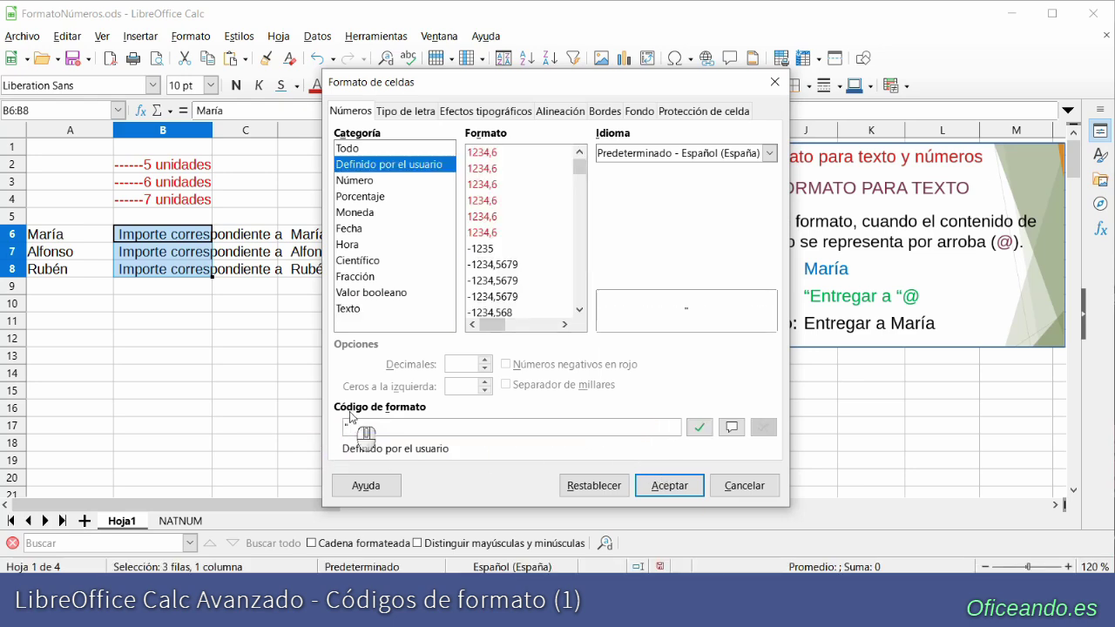
pyautogui.write('El nombre del ')
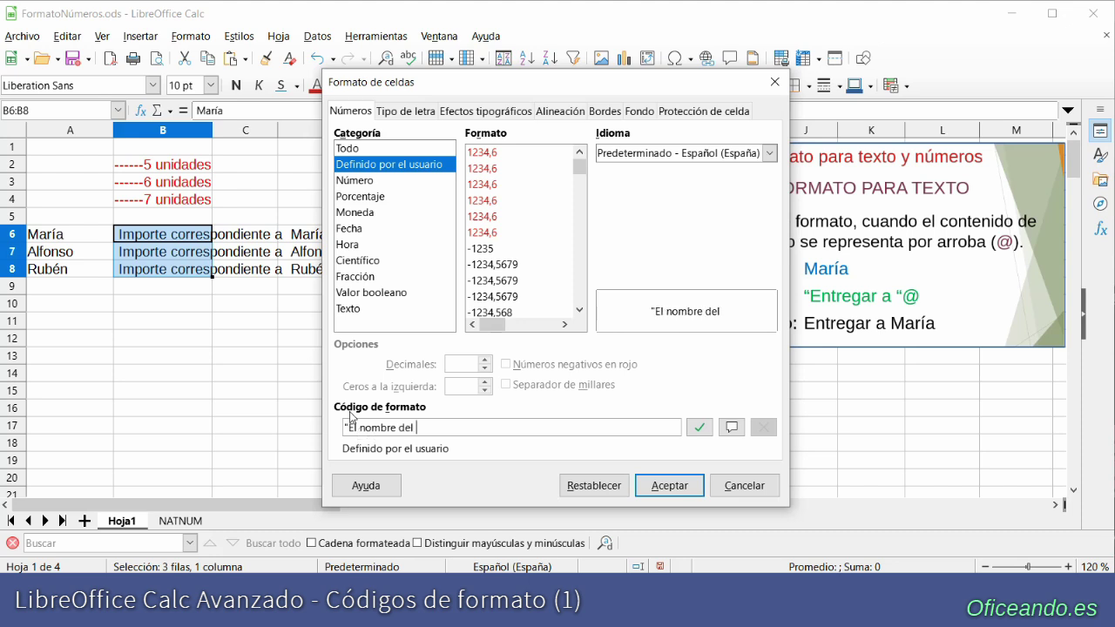
pyautogui.write('usuario es: ')
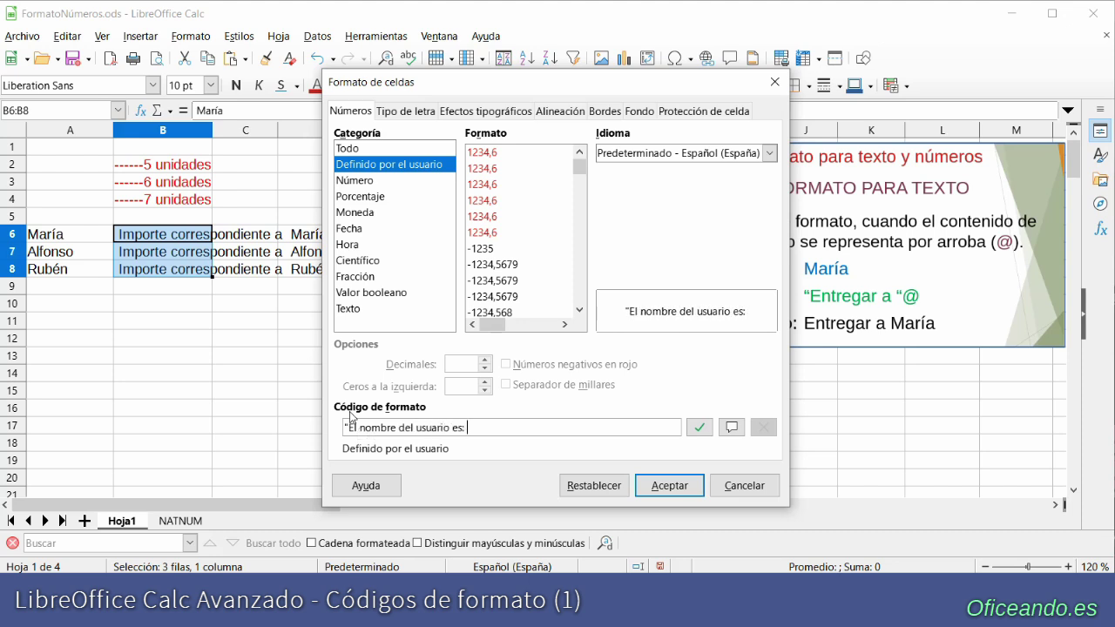
pyautogui.write('"')
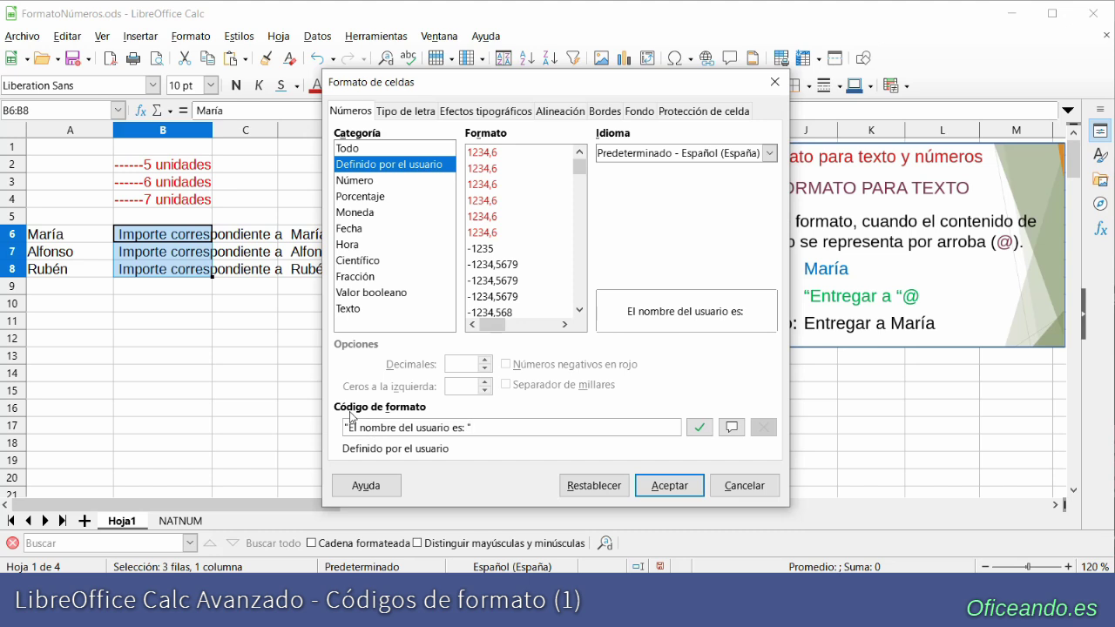
pyautogui.write('@')
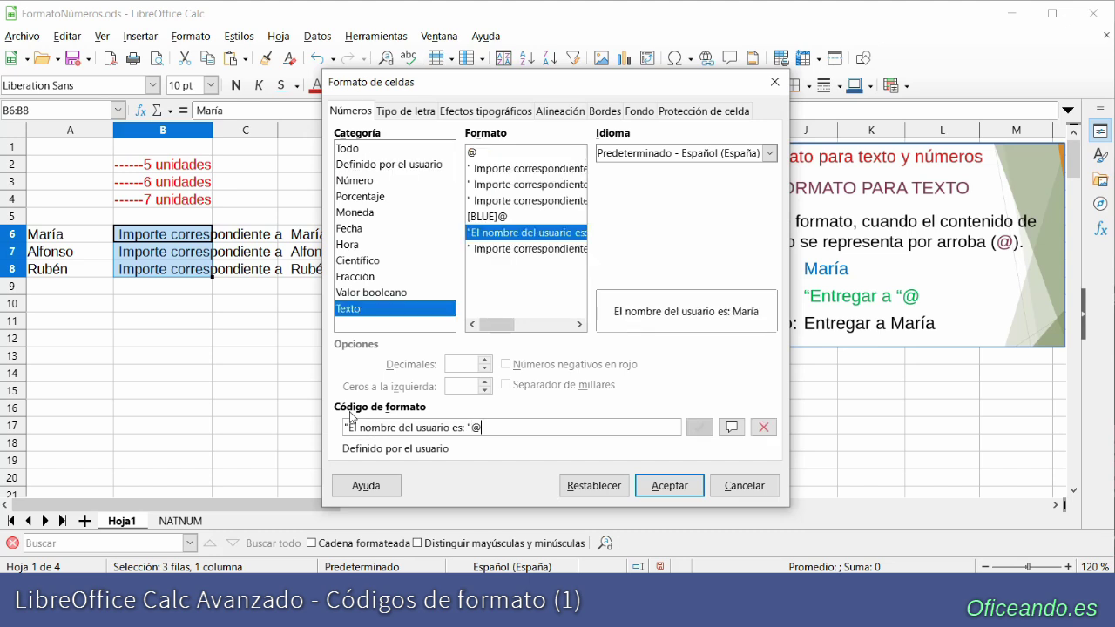
pyautogui.click(669, 487)
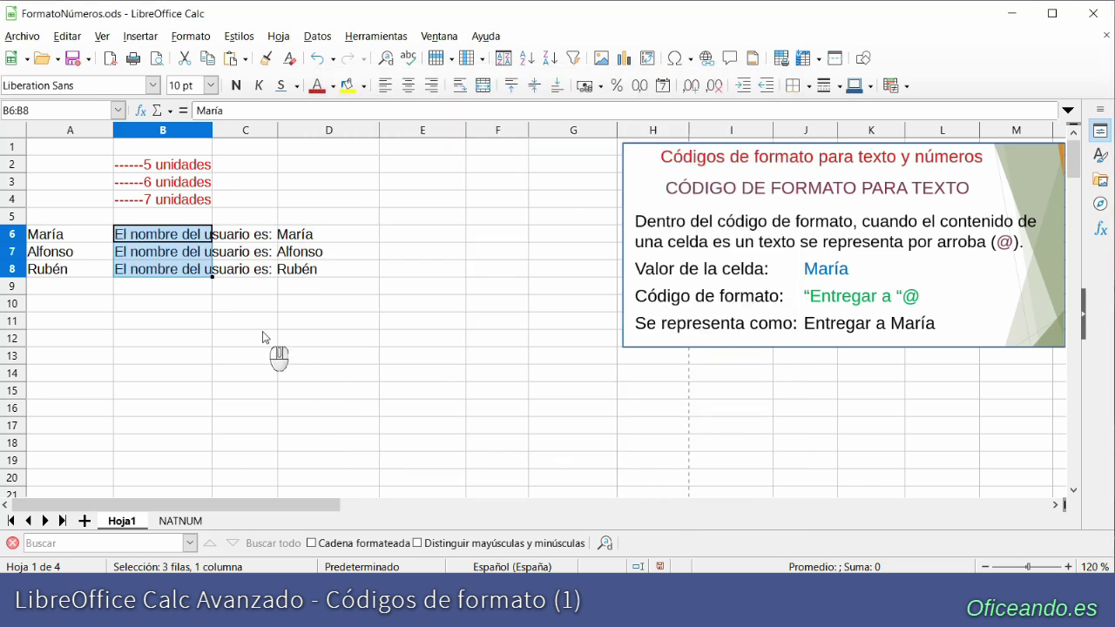
# - Inspect the stored content of cell B6 and leave it unedited
pyautogui.click(187, 235)
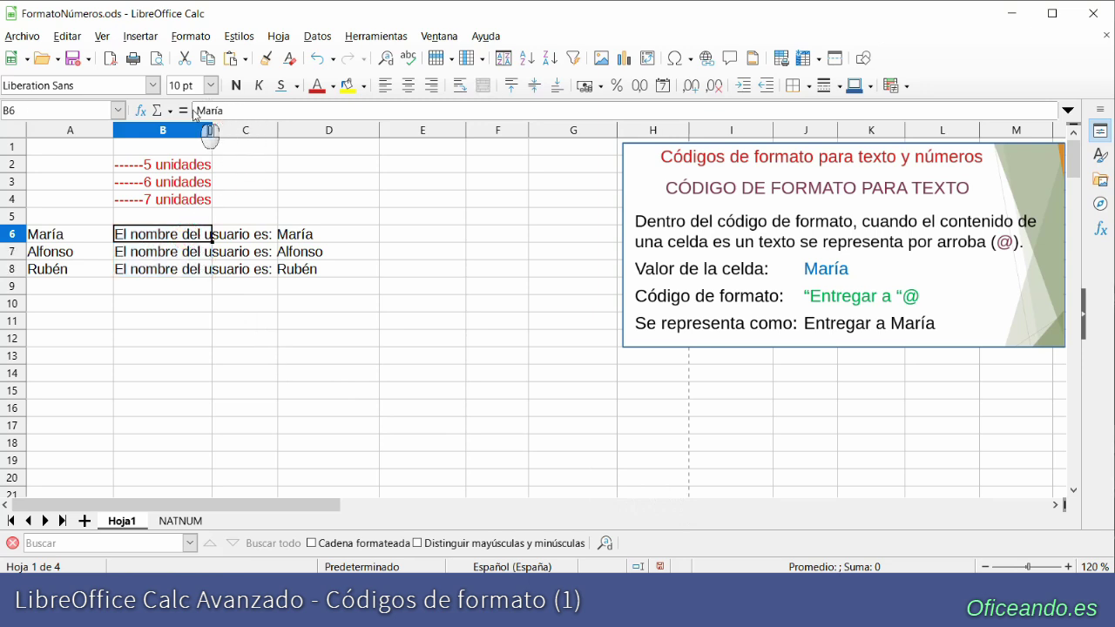
pyautogui.click(227, 111)
pyautogui.click(247, 112)
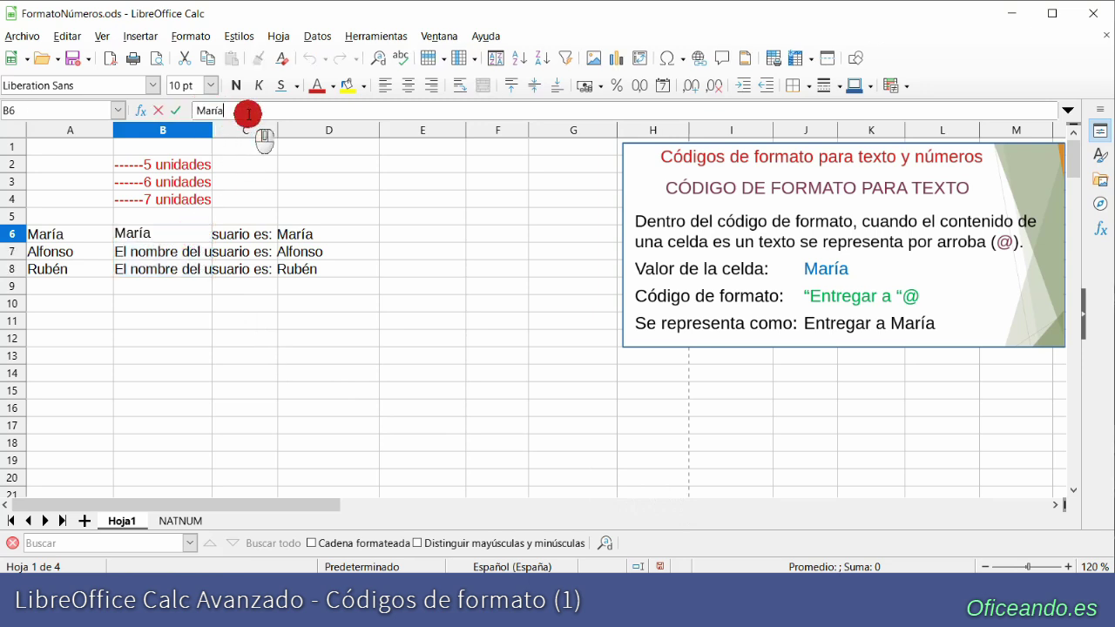
pyautogui.press('Return')
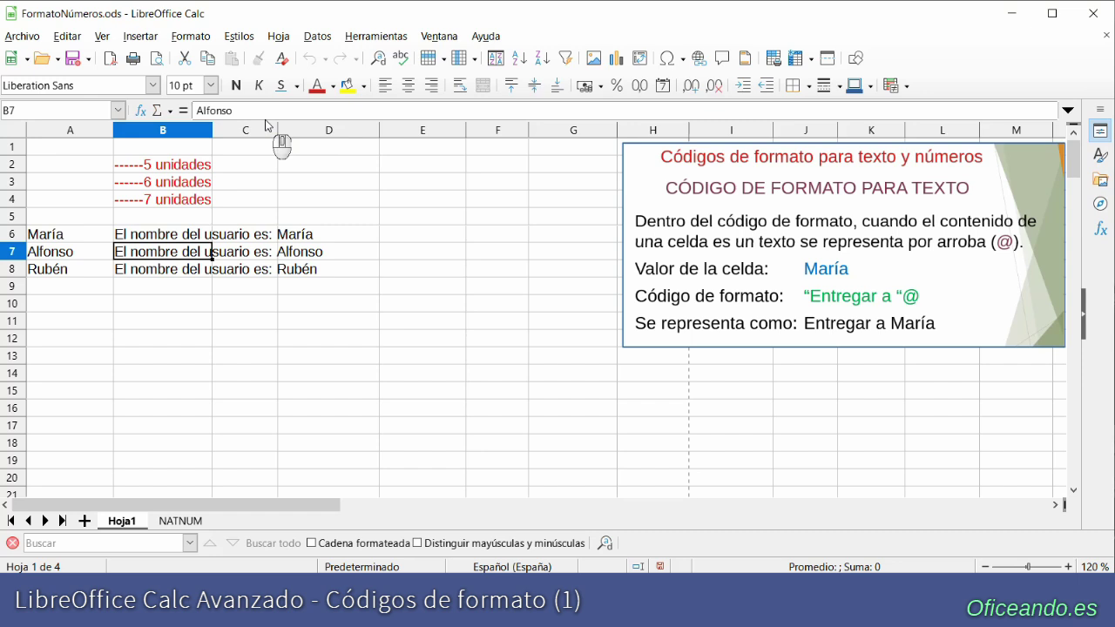
# - Enter the formula =B6 in cell D4 to reference the formatted text cell
pyautogui.click(349, 202)
pyautogui.write('=')
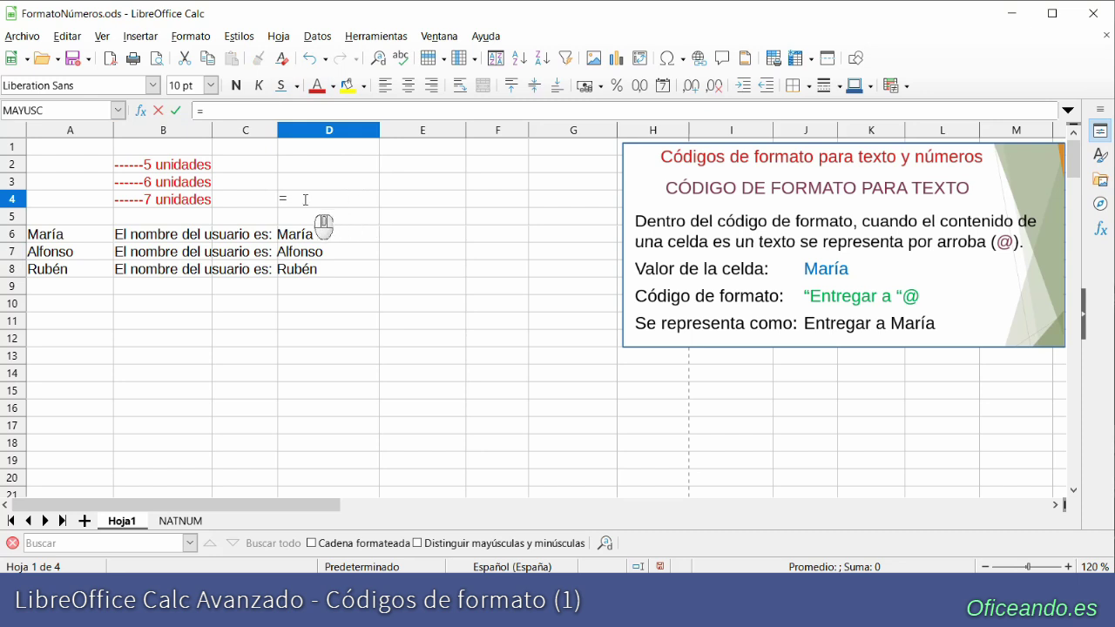
pyautogui.click(172, 237)
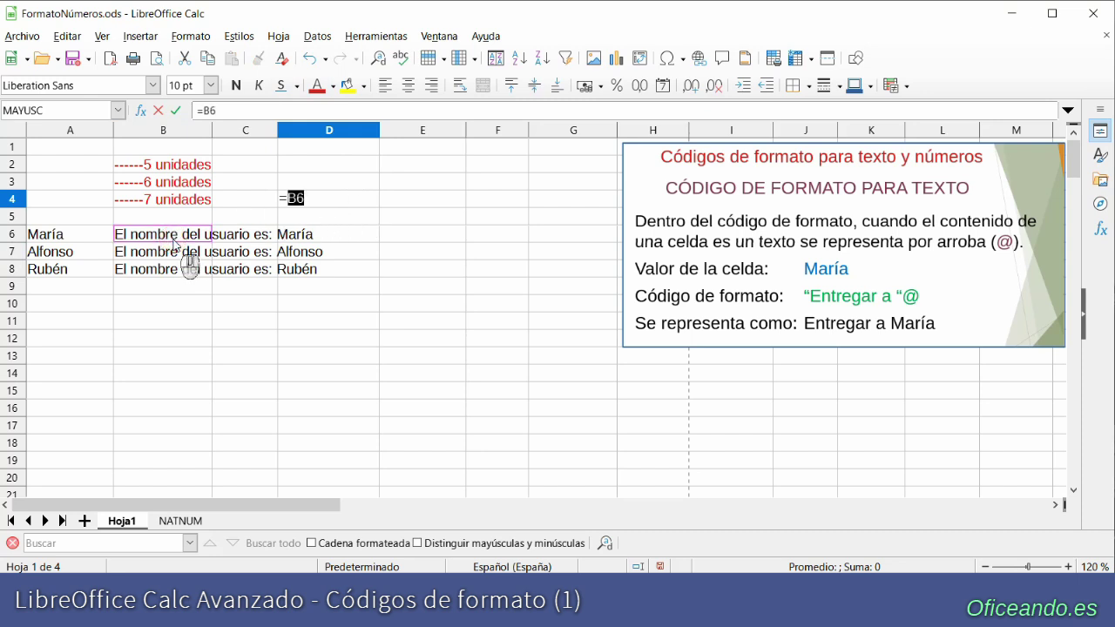
pyautogui.press('Return')
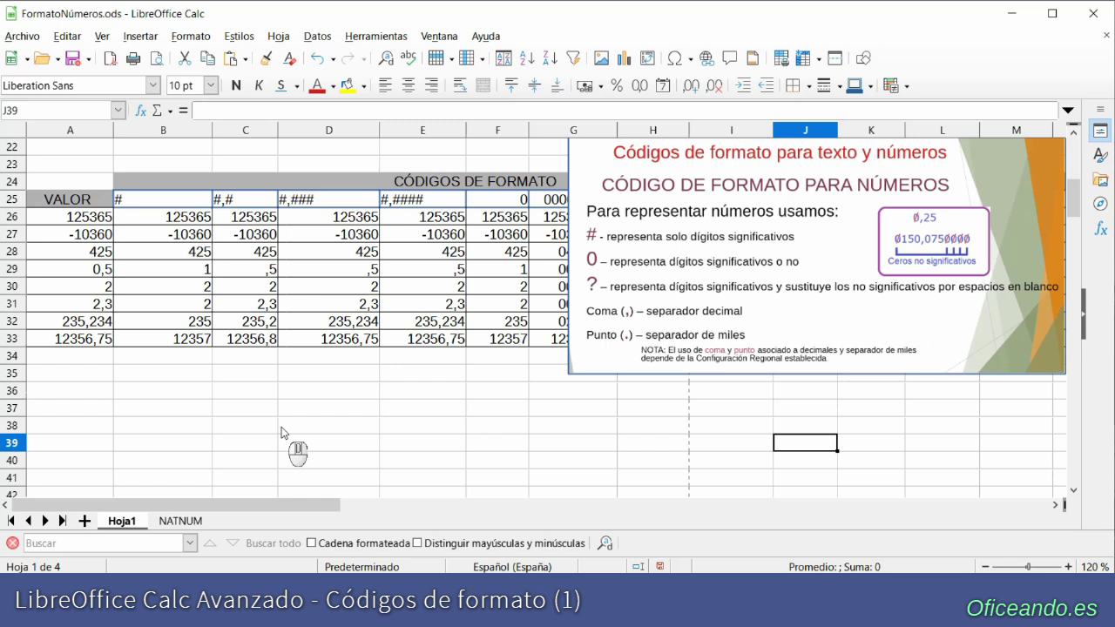
# - Check the regional configuration in the language options, browse the available locales, and keep Español (España)
pyautogui.click(375, 35)
pyautogui.click(429, 443)
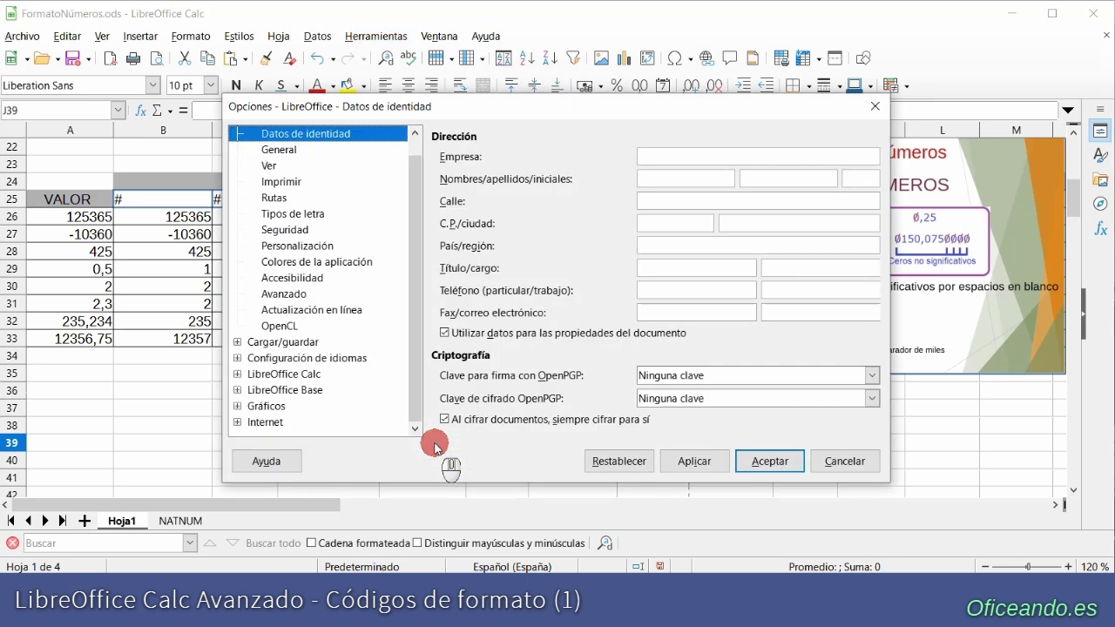
pyautogui.click(237, 358)
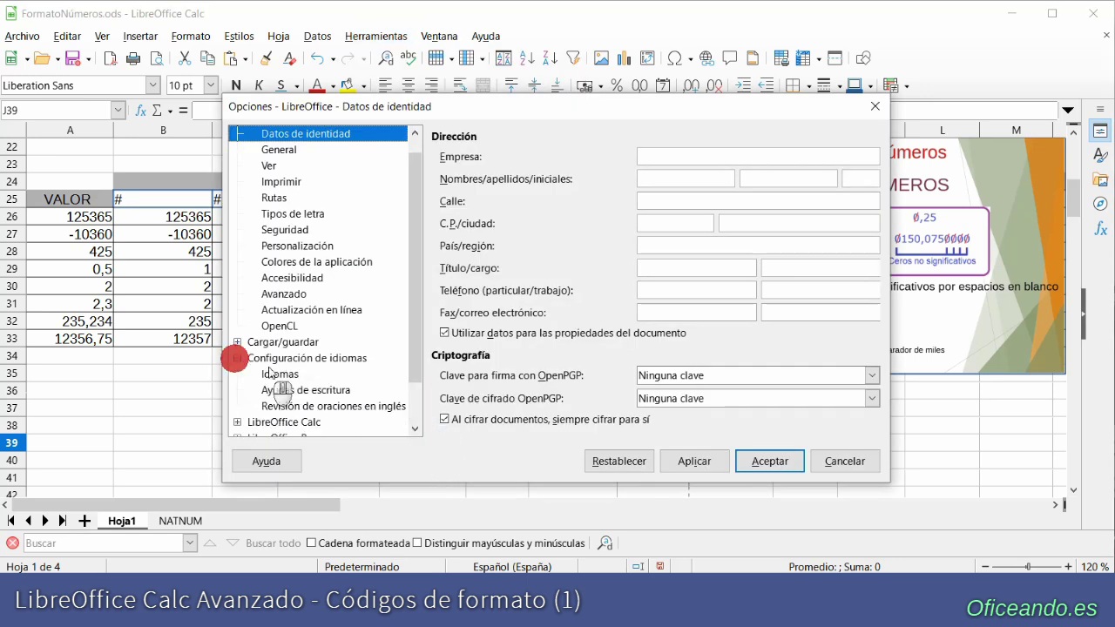
pyautogui.click(283, 374)
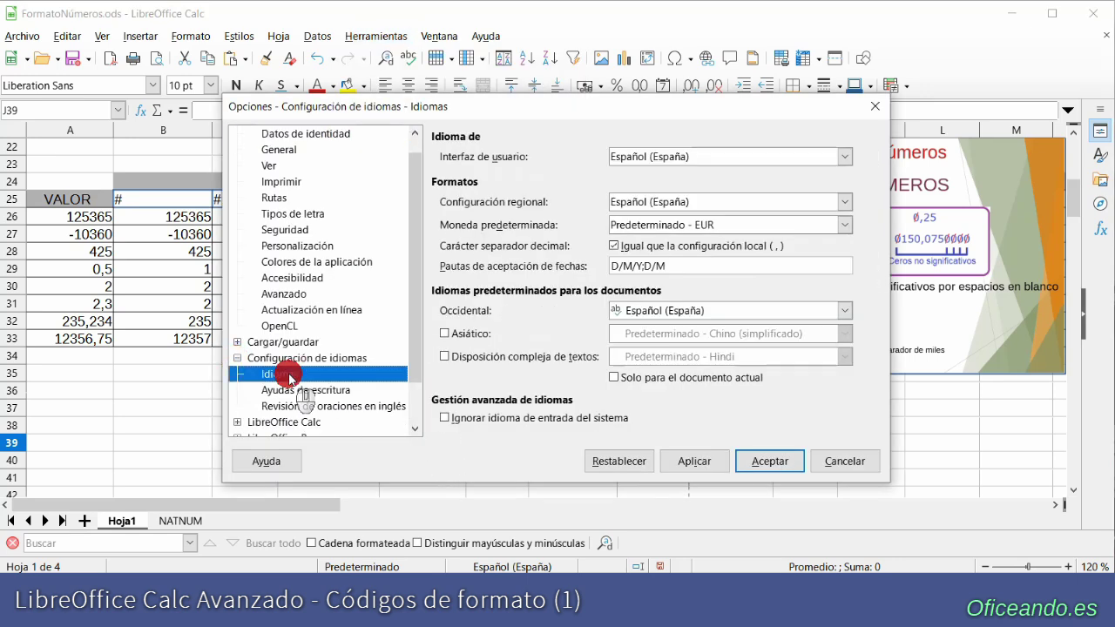
pyautogui.click(679, 203)
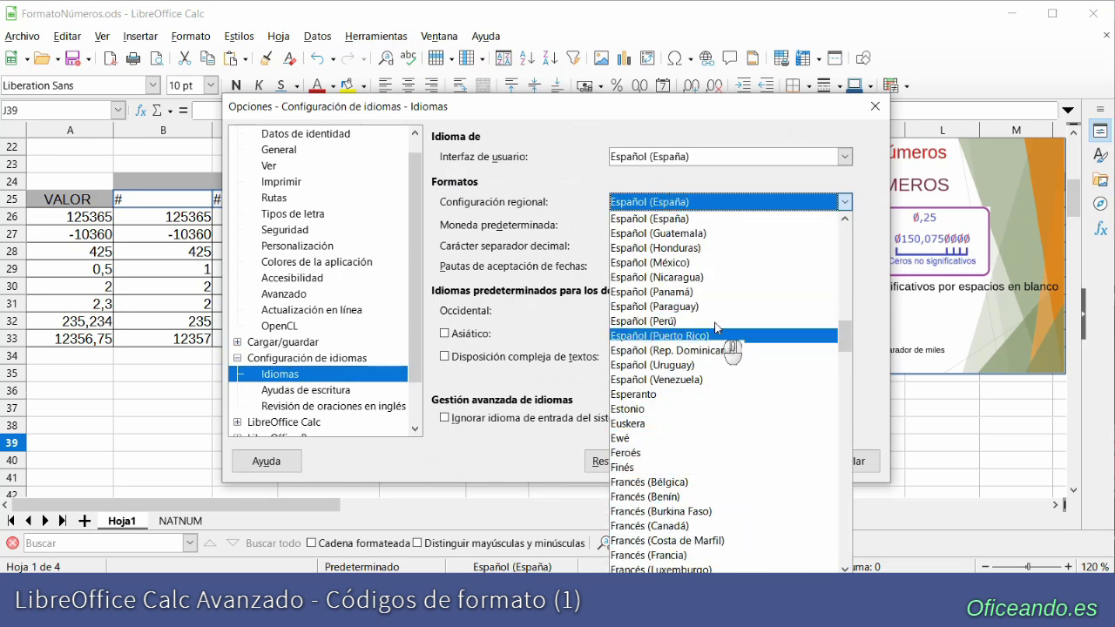
pyautogui.click(678, 206)
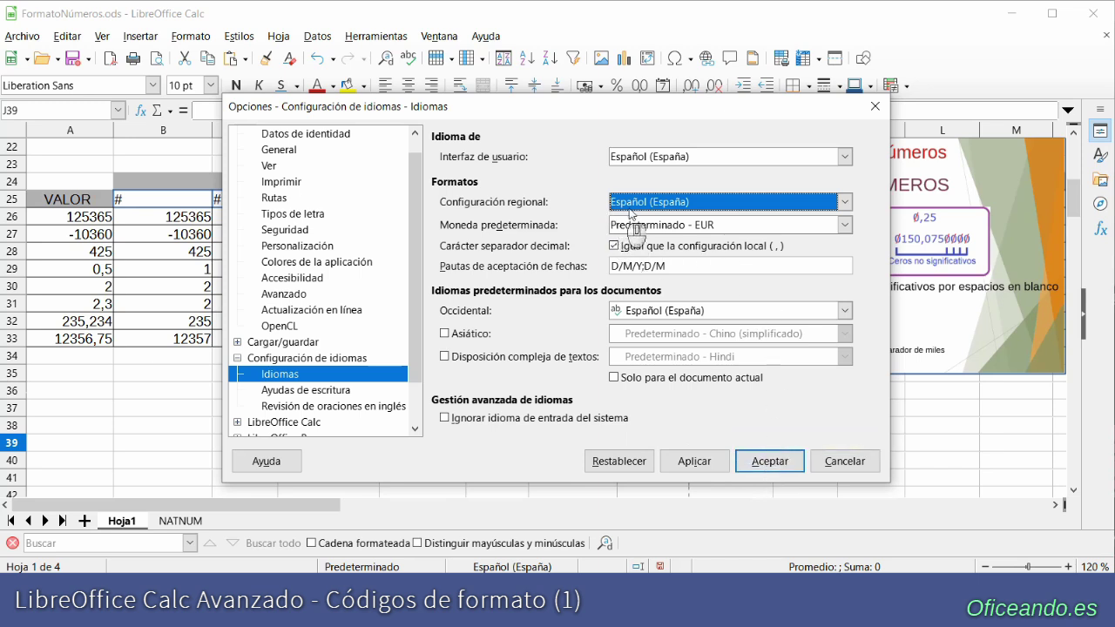
pyautogui.click(767, 464)
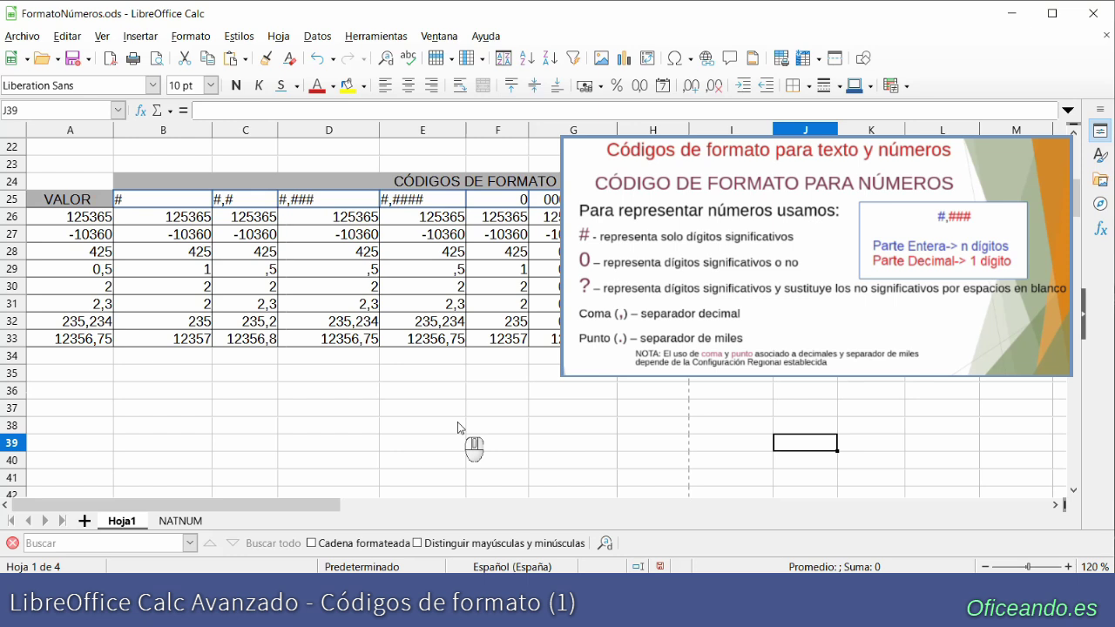
# - Try 2 and then 1 leading zeros in the number format of cell B35, and discard the changes
pyautogui.rightClick(165, 373)
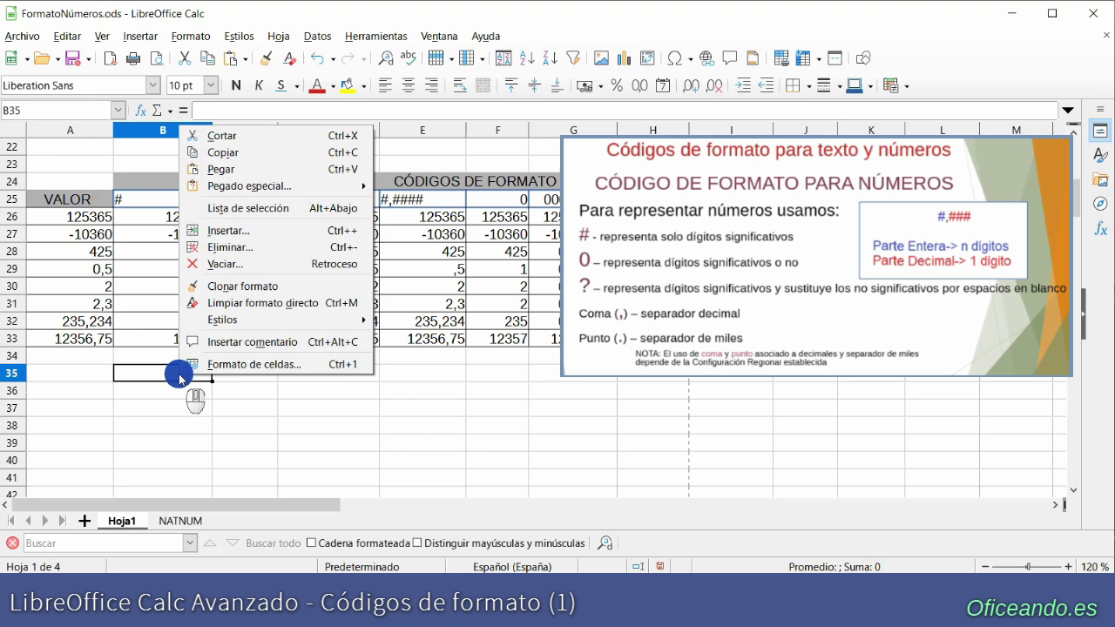
pyautogui.click(234, 370)
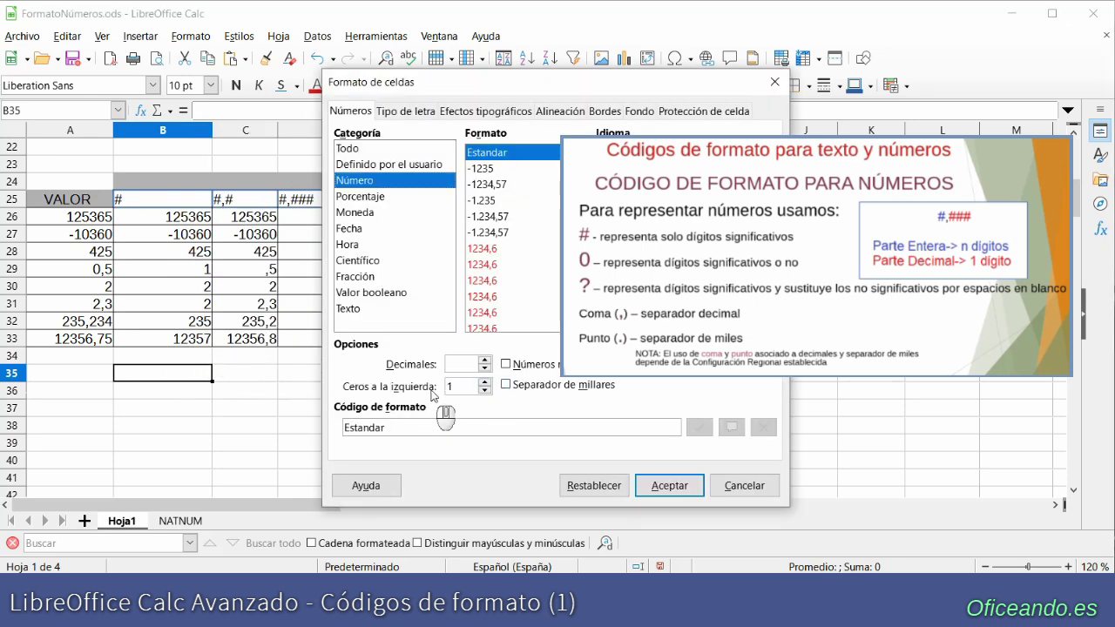
pyautogui.click(485, 383)
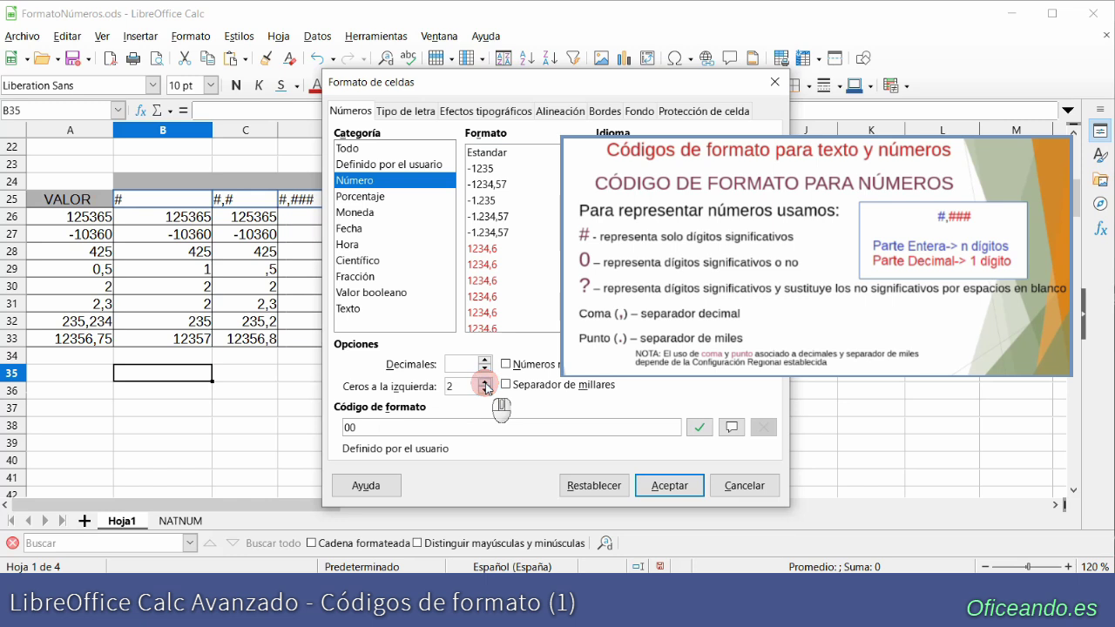
pyautogui.click(485, 391)
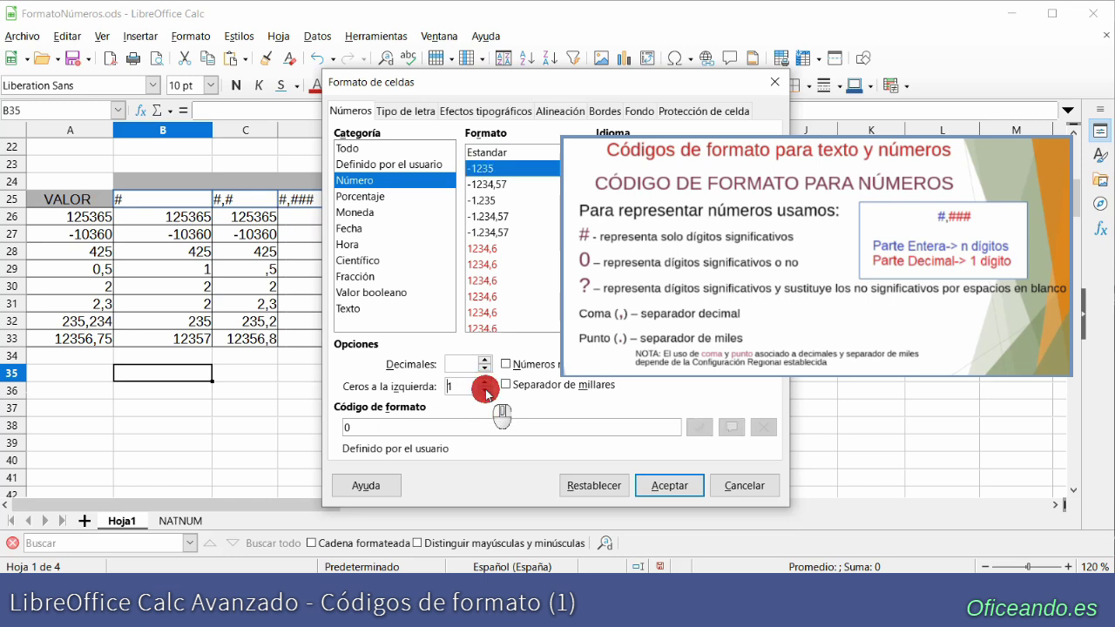
pyautogui.click(734, 485)
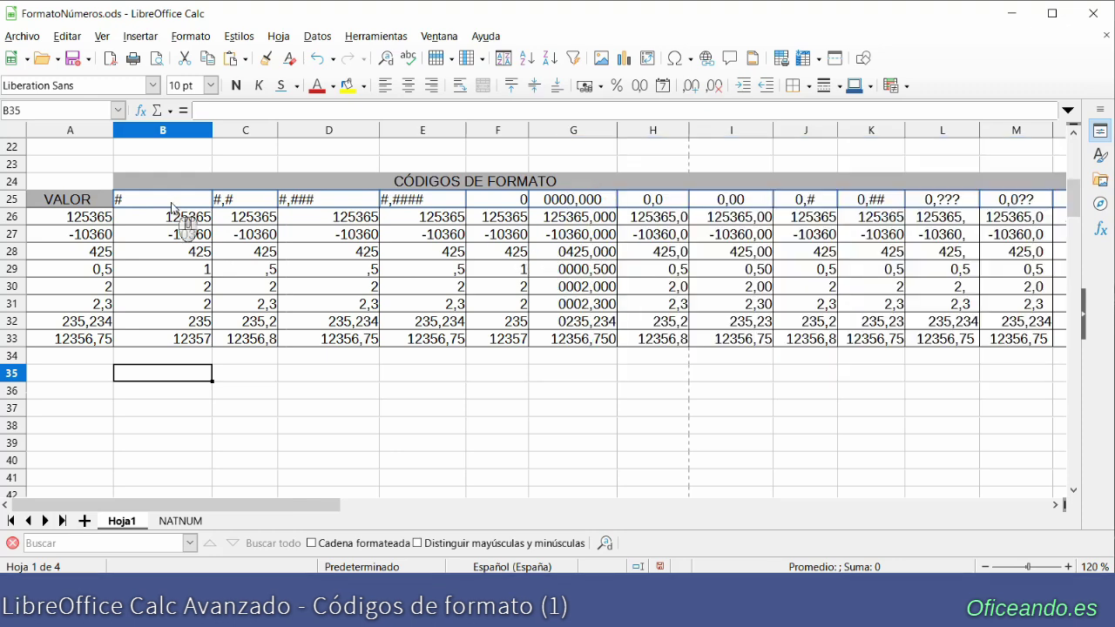
# - Examine columns B, G and L as examples of the #, 0 and ? format codes
pyautogui.click(177, 130)
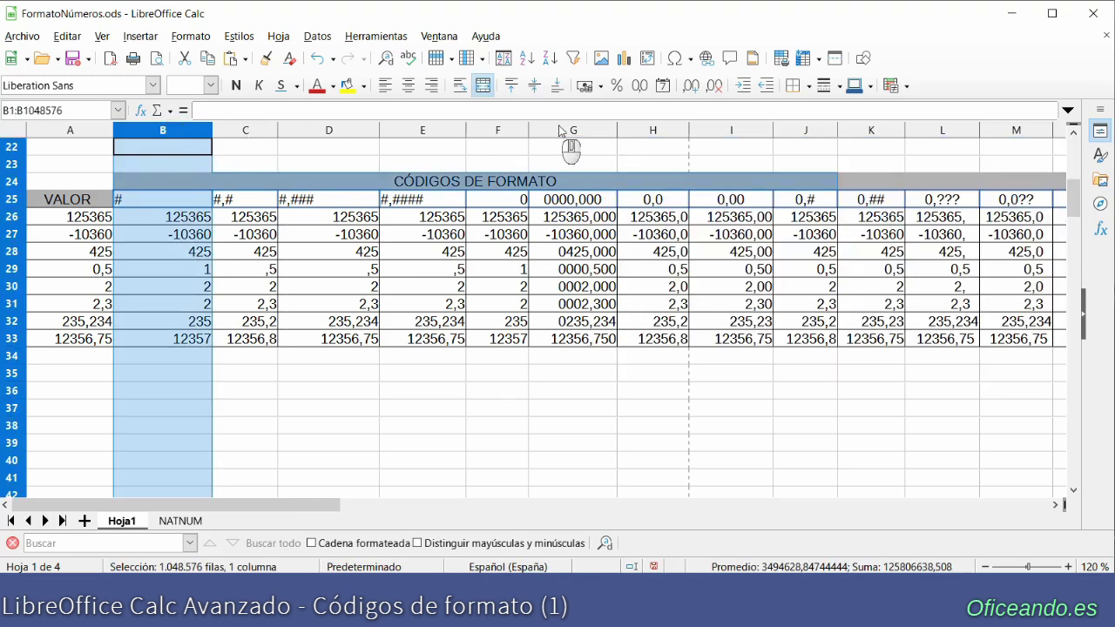
pyautogui.click(577, 132)
pyautogui.click(925, 131)
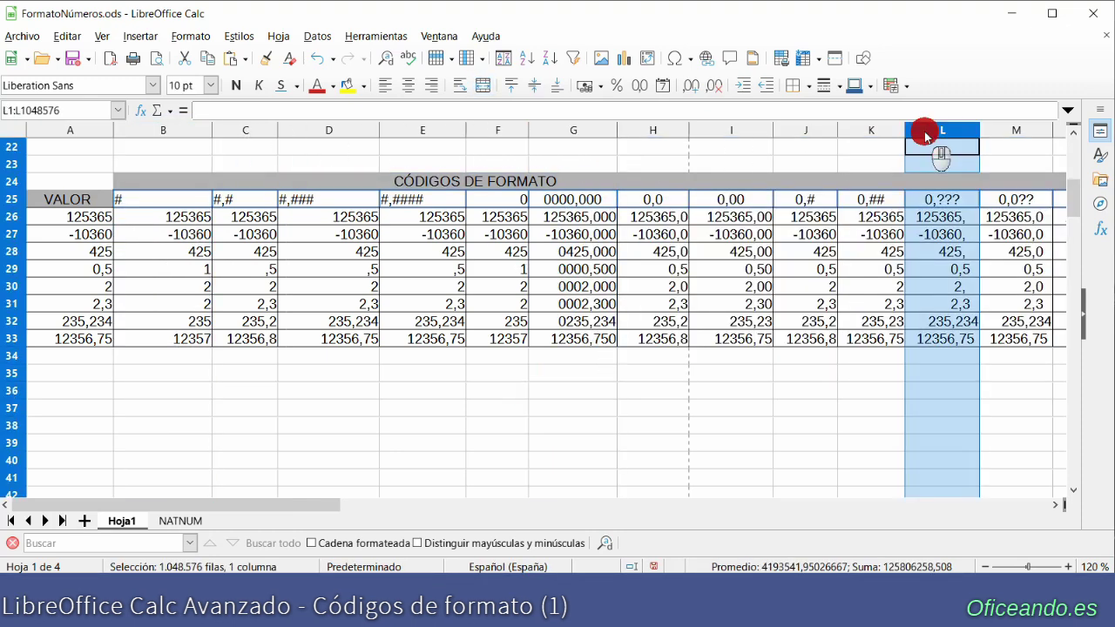
# - Compare the original values in A29, A31 and A33 with their # formatted versions in column B
pyautogui.click(149, 200)
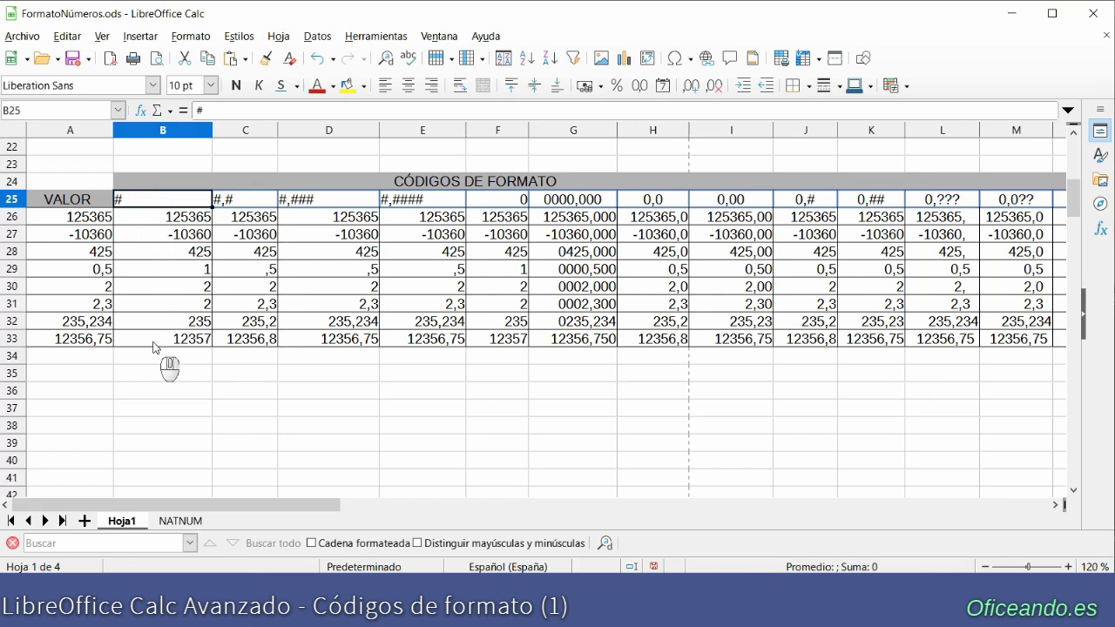
pyautogui.click(85, 272)
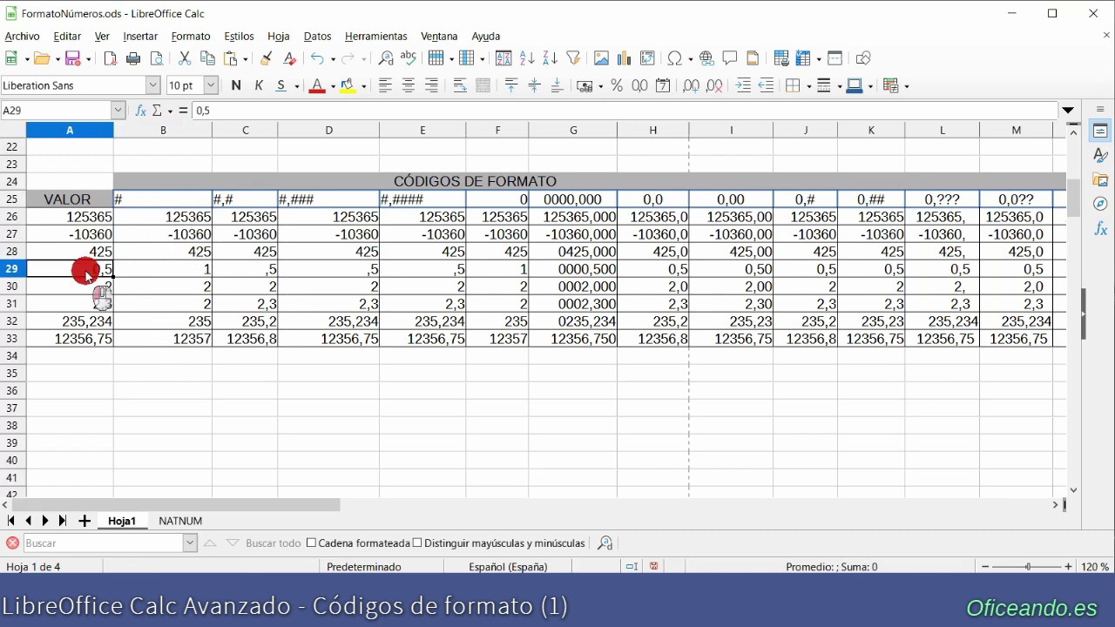
pyautogui.click(193, 275)
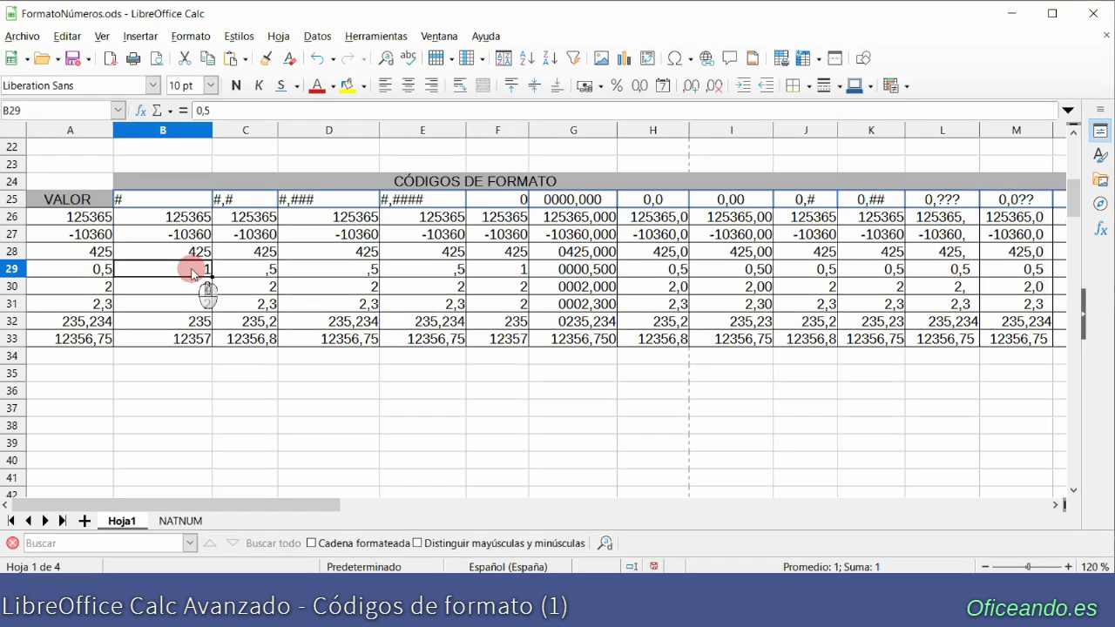
pyautogui.click(105, 305)
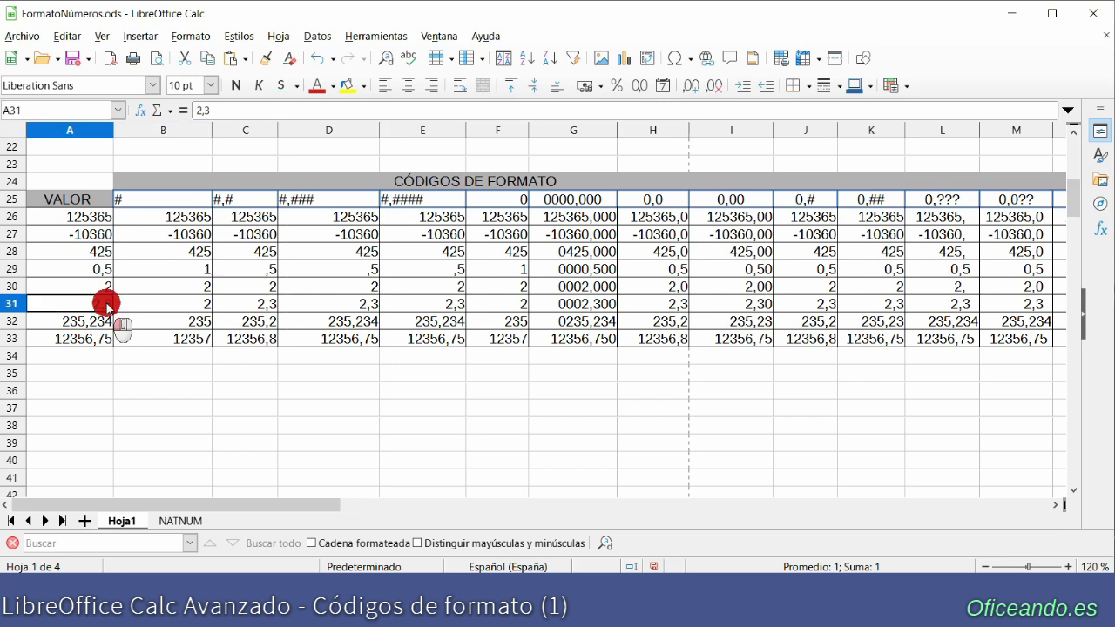
pyautogui.click(78, 341)
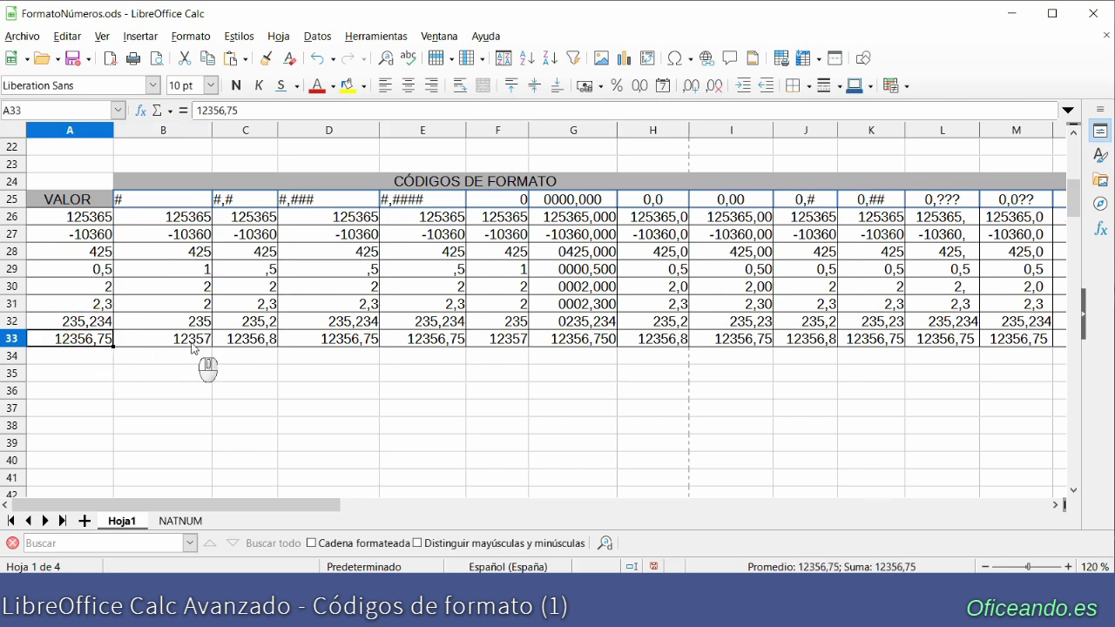
pyautogui.click(163, 345)
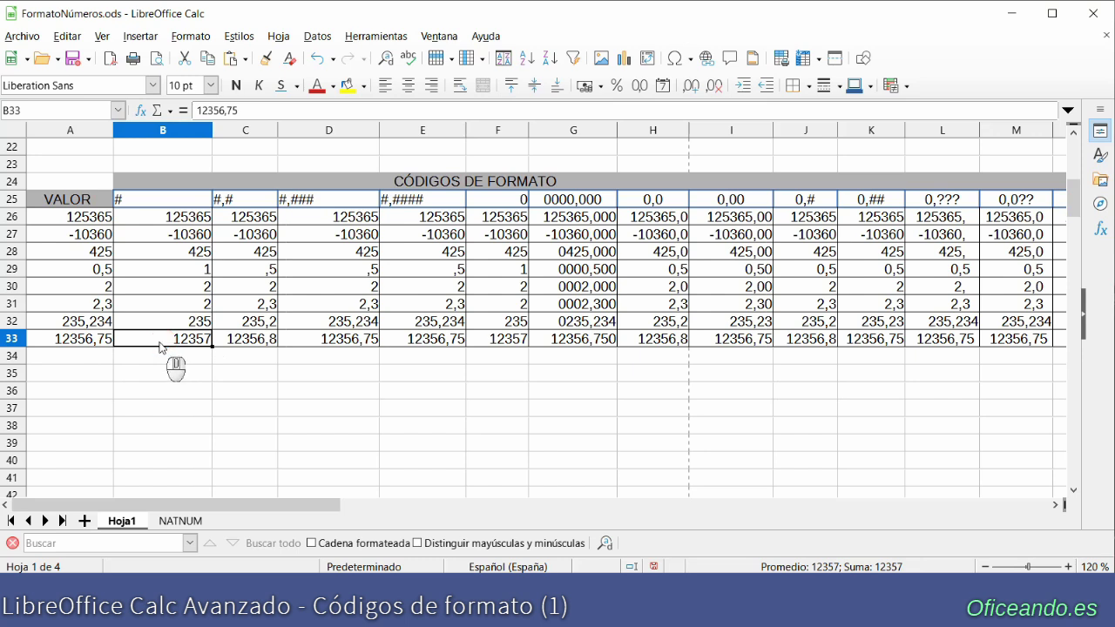
# - Hide column B and compare the value in A29 with its #,# formatted version in C29
pyautogui.rightClick(162, 130)
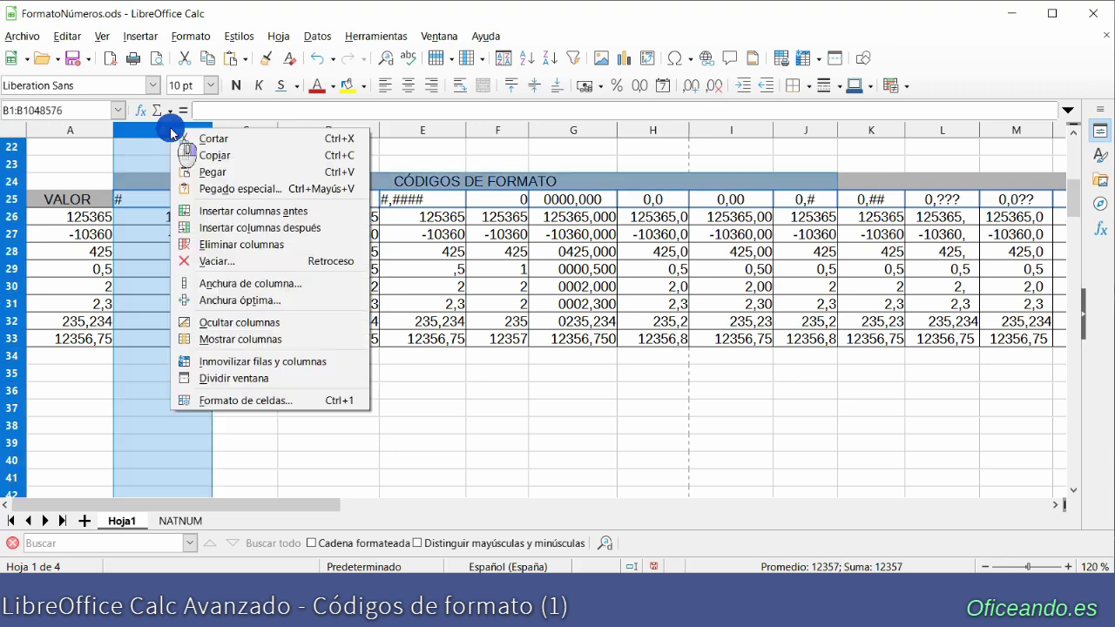
pyautogui.click(220, 322)
pyautogui.click(145, 199)
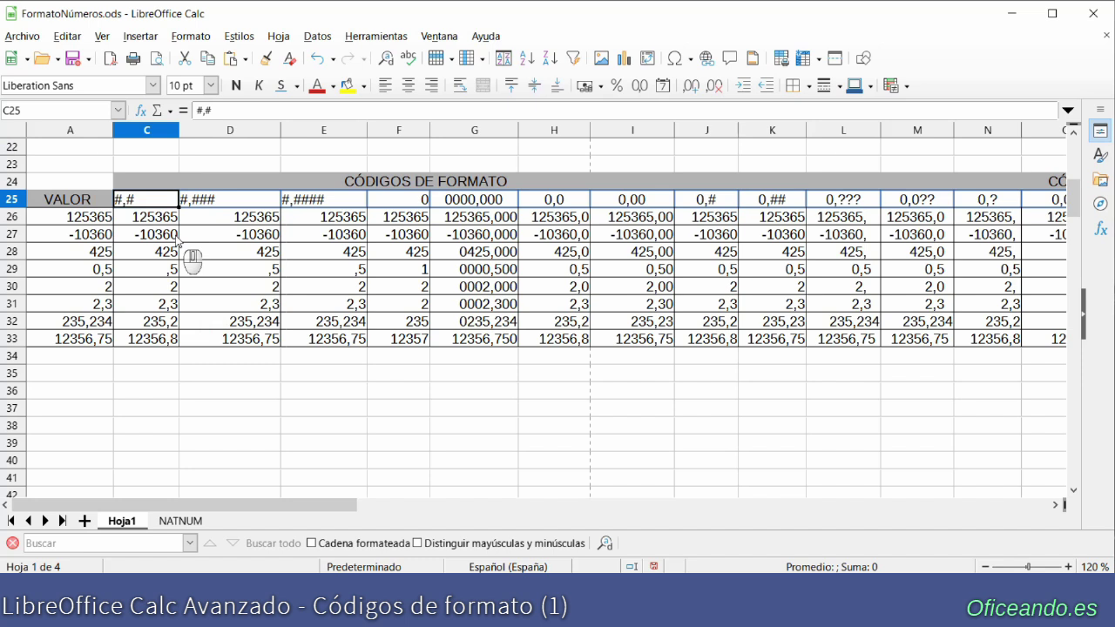
pyautogui.click(91, 270)
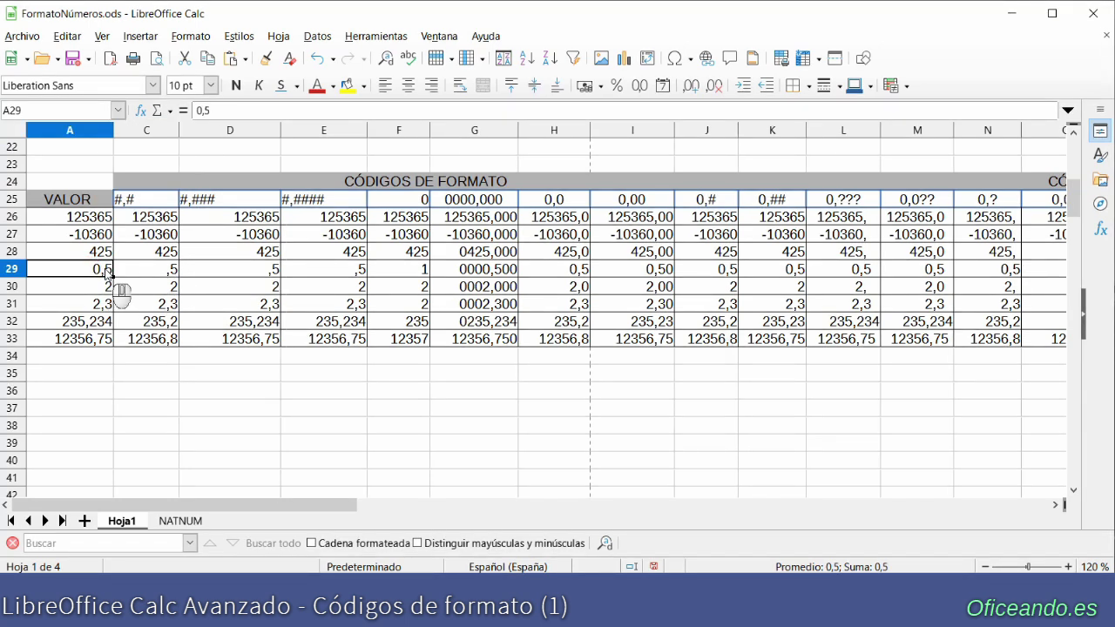
pyautogui.click(153, 272)
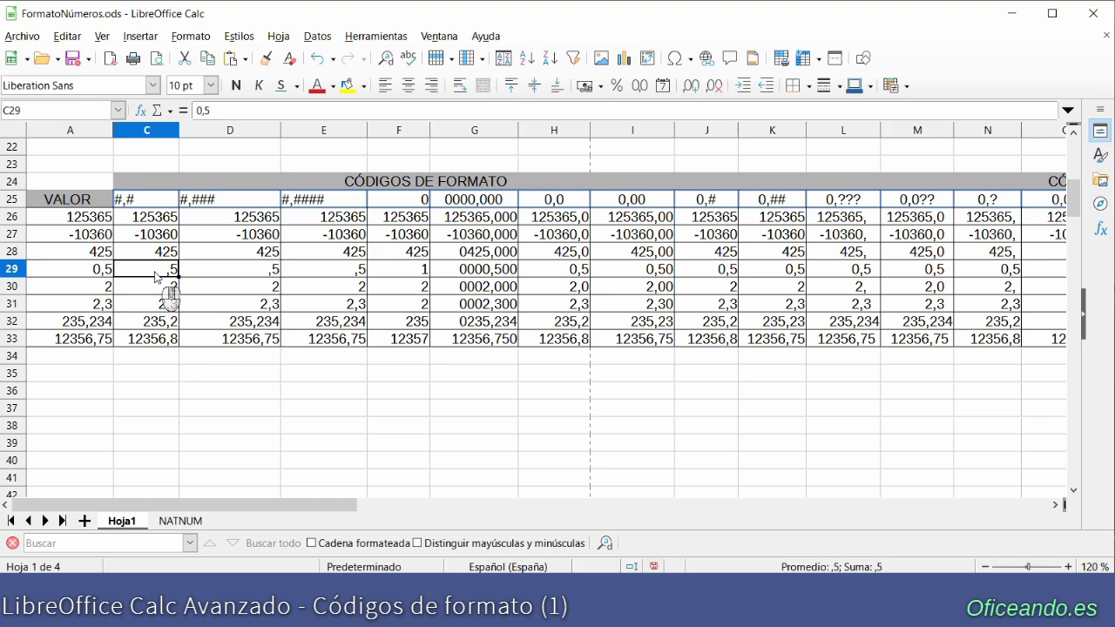
# - Compare the value in A32 with its #,# formatted version in C32, and hide column C
pyautogui.click(95, 321)
pyautogui.click(137, 324)
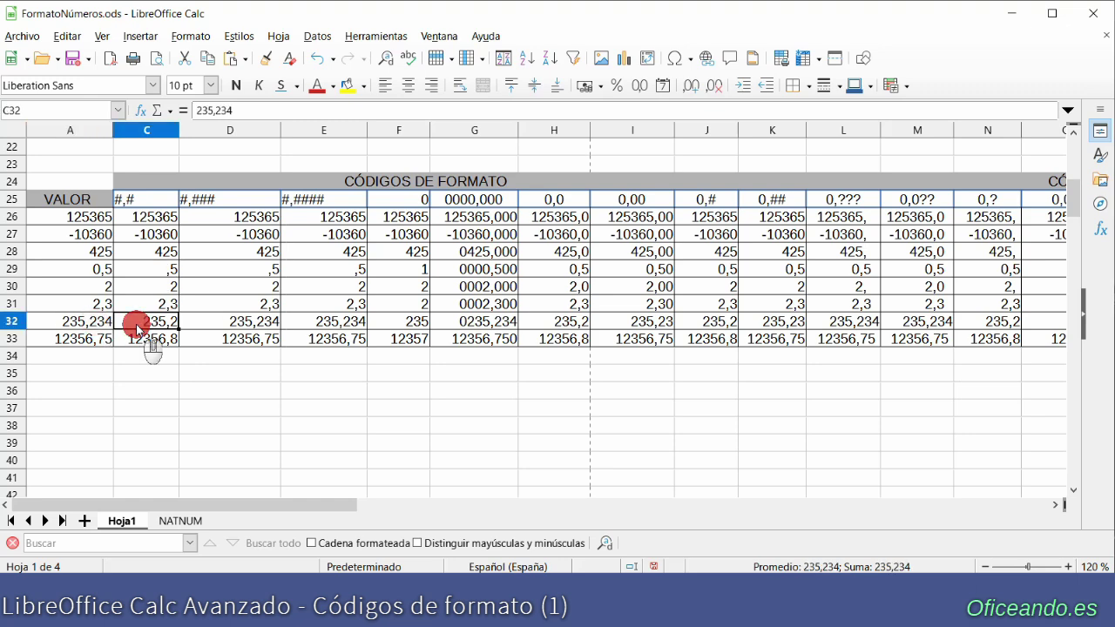
pyautogui.rightClick(150, 131)
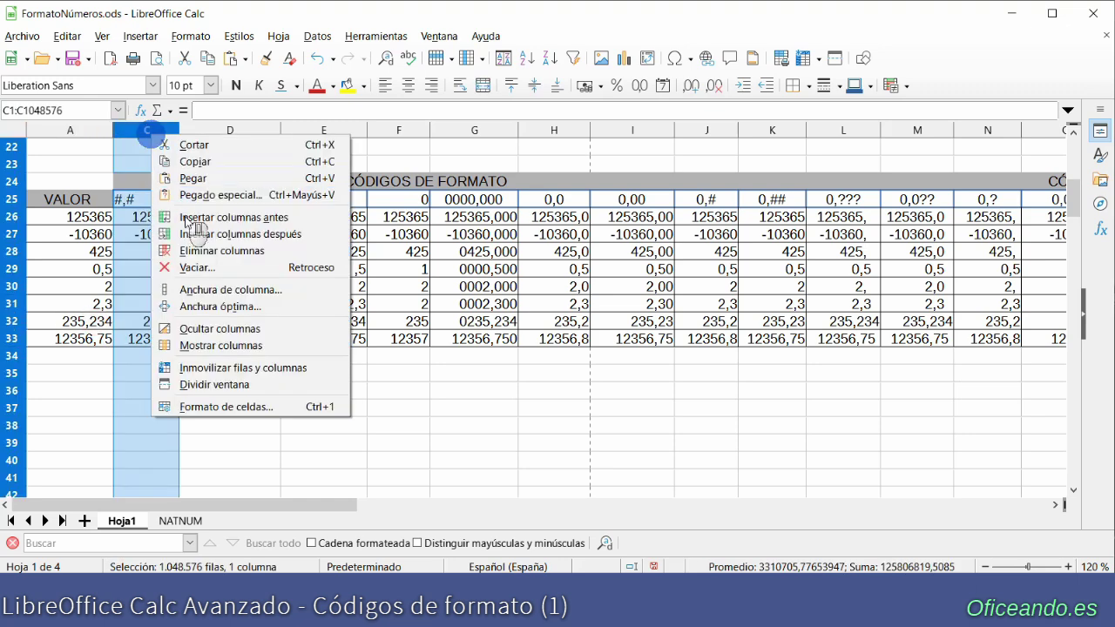
pyautogui.click(209, 330)
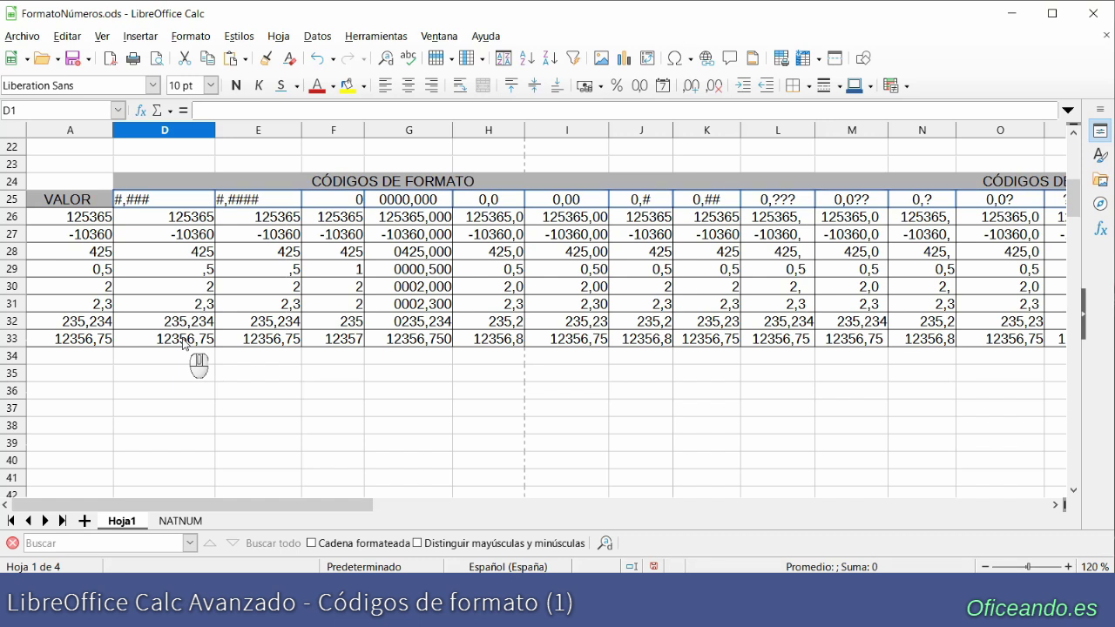
# - Check the #,#### format code in E25, and hide columns D and E
pyautogui.click(258, 200)
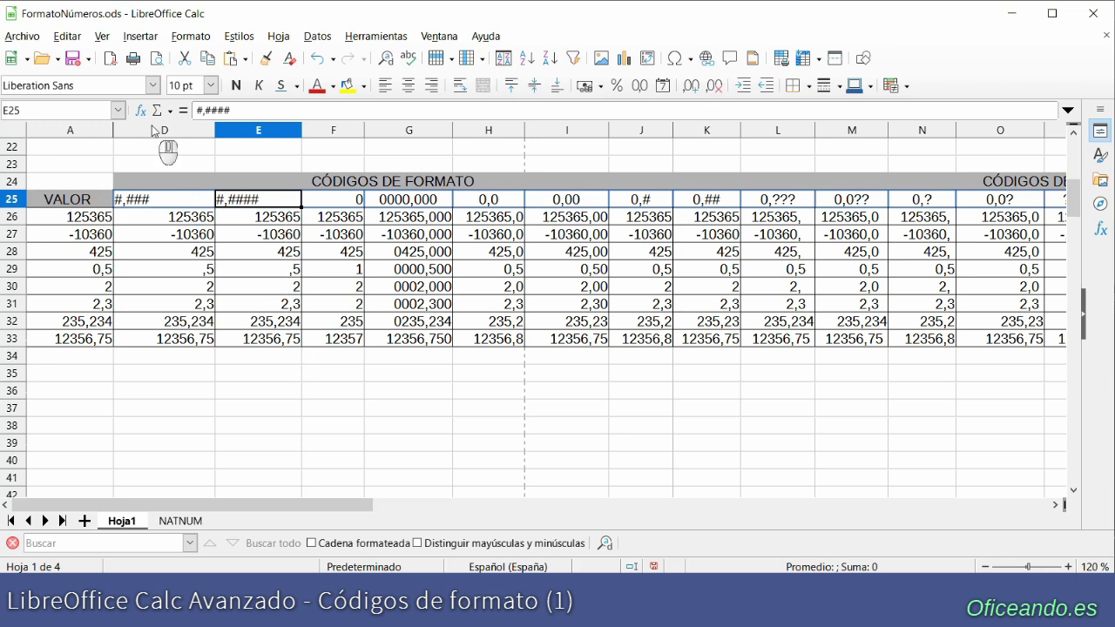
pyautogui.moveTo(165, 129); pyautogui.dragTo(240, 130)
pyautogui.rightClick(240, 130)
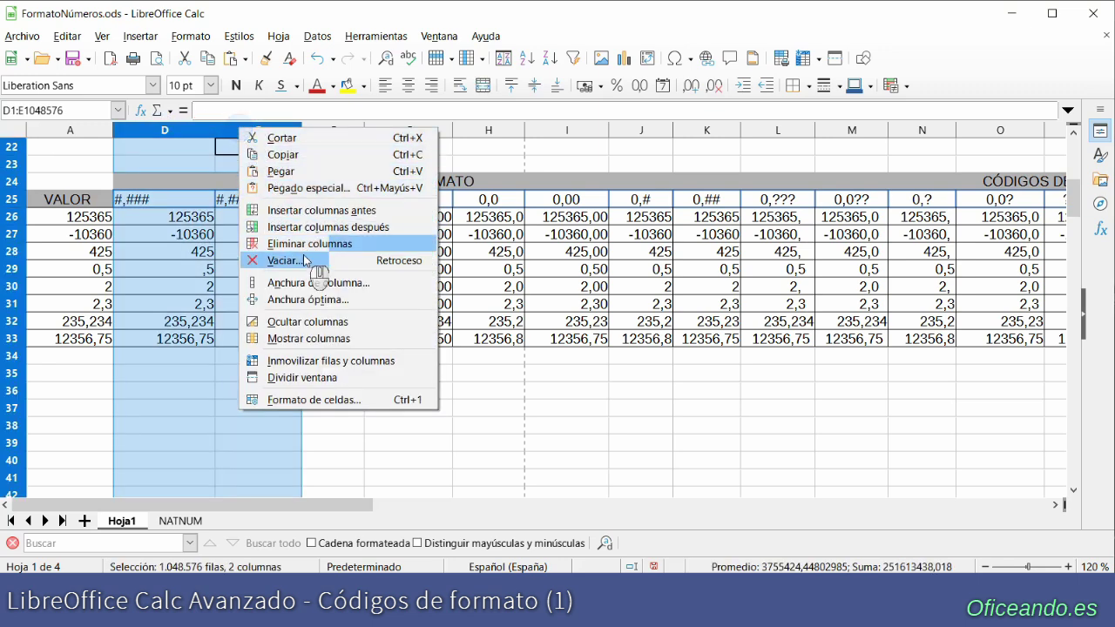
pyautogui.click(311, 323)
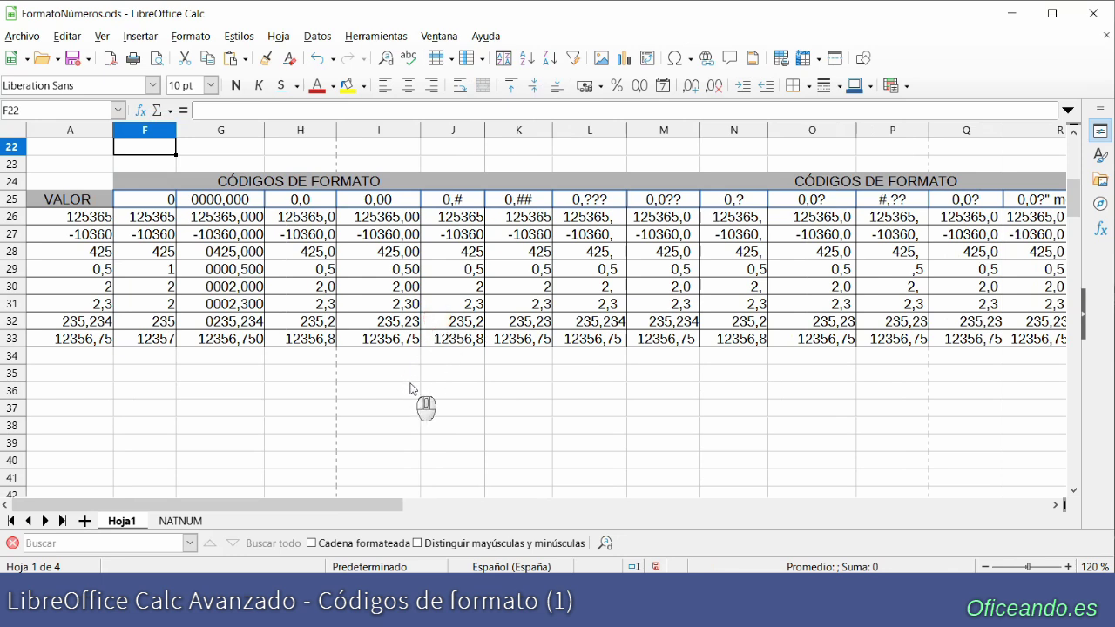
# - Compare the original values in A29 and A31 with their 0 formatted versions in column F
pyautogui.click(162, 202)
pyautogui.click(163, 218)
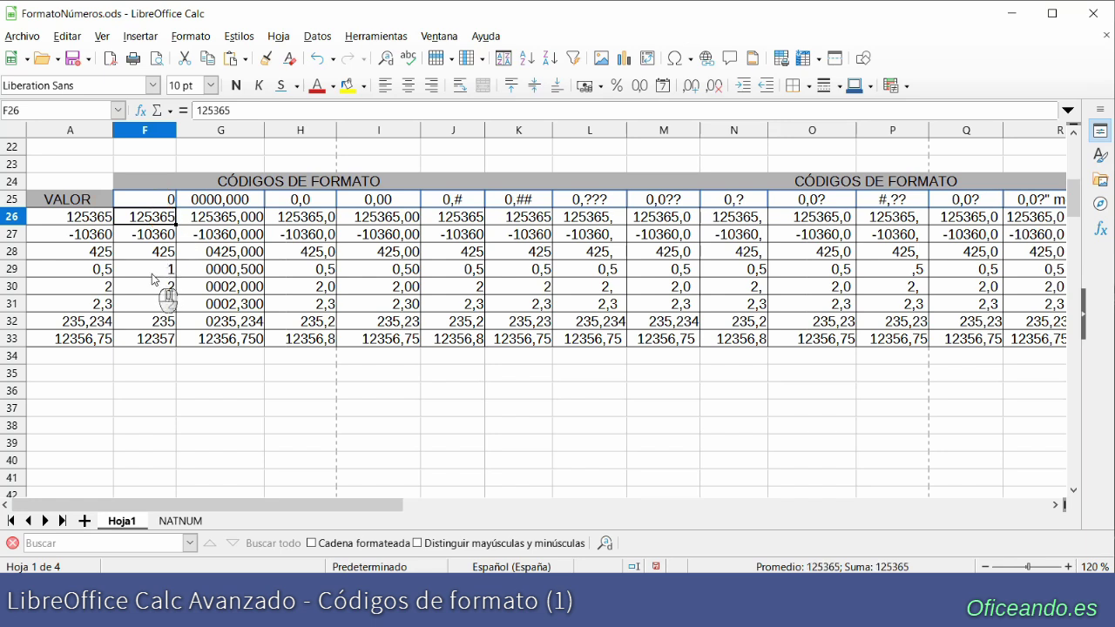
pyautogui.click(87, 269)
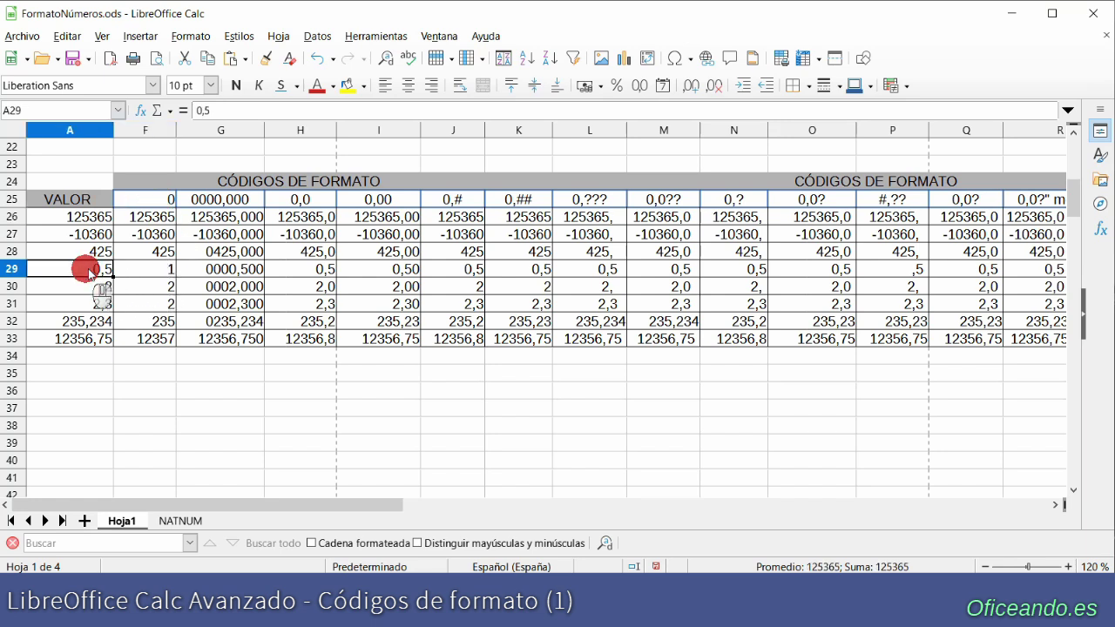
pyautogui.click(146, 272)
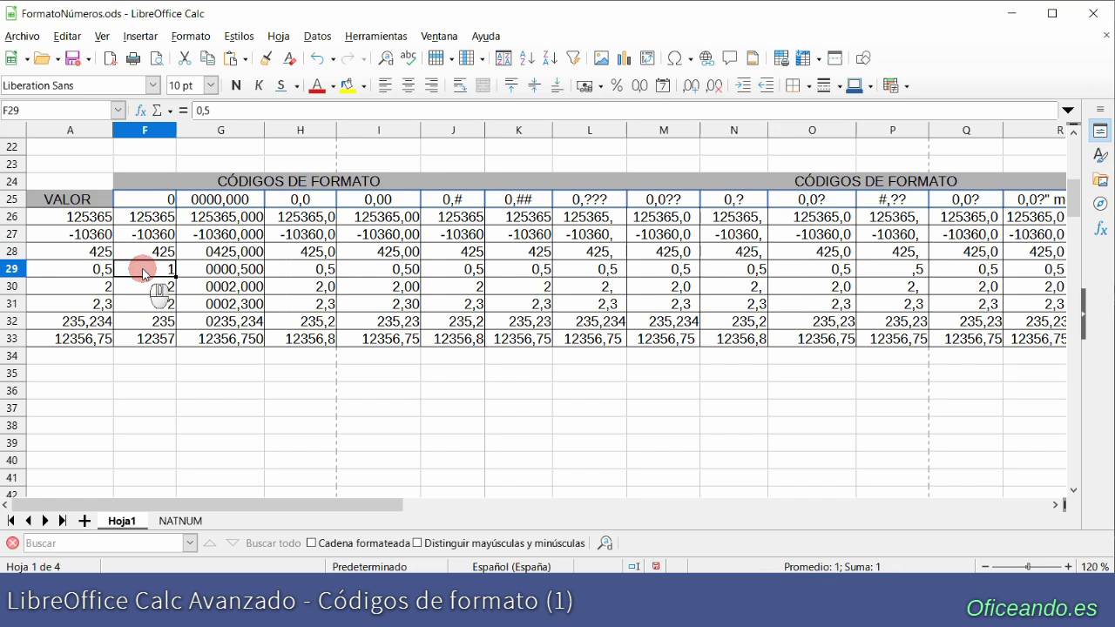
pyautogui.click(100, 307)
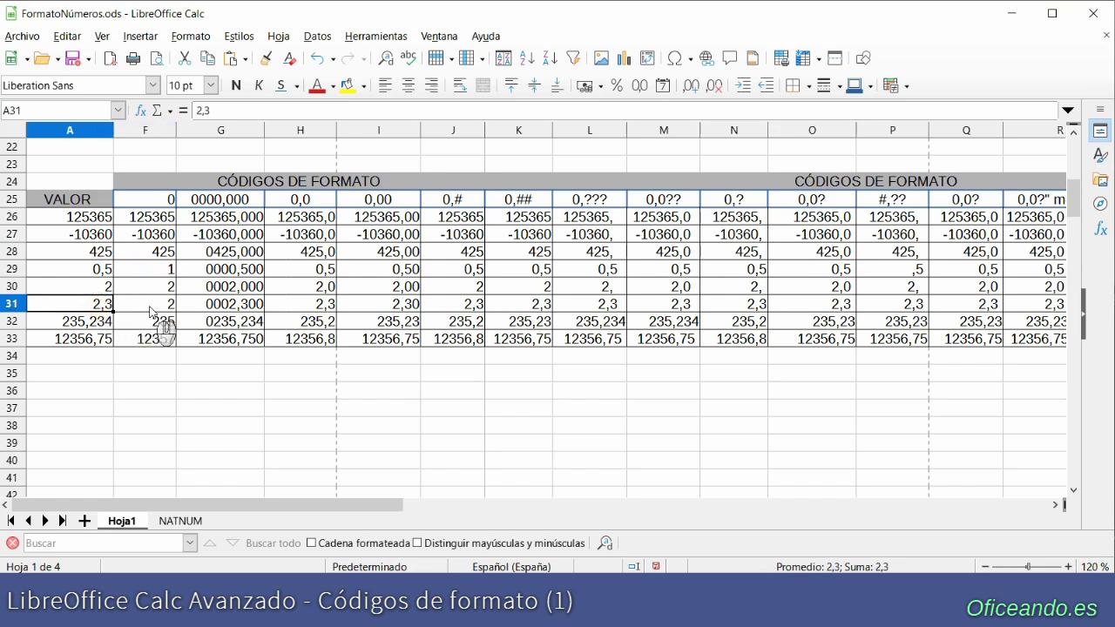
pyautogui.click(151, 312)
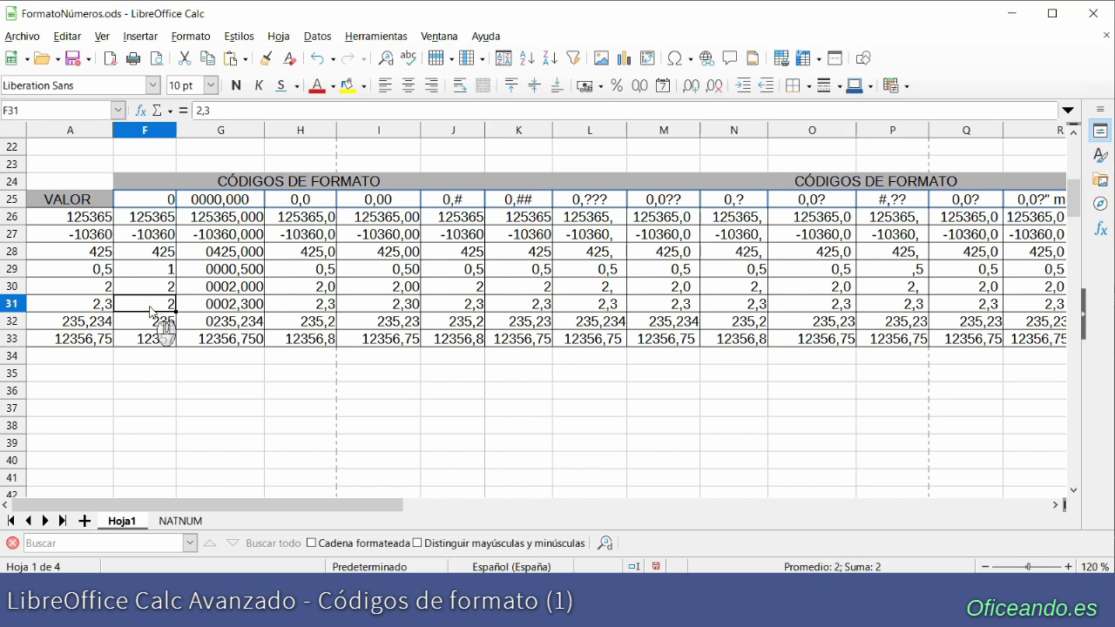
# - Examine how the 0000,000 format code displays the values in G26:G33, including those in G28 and G29
pyautogui.moveTo(233, 217); pyautogui.dragTo(241, 336)
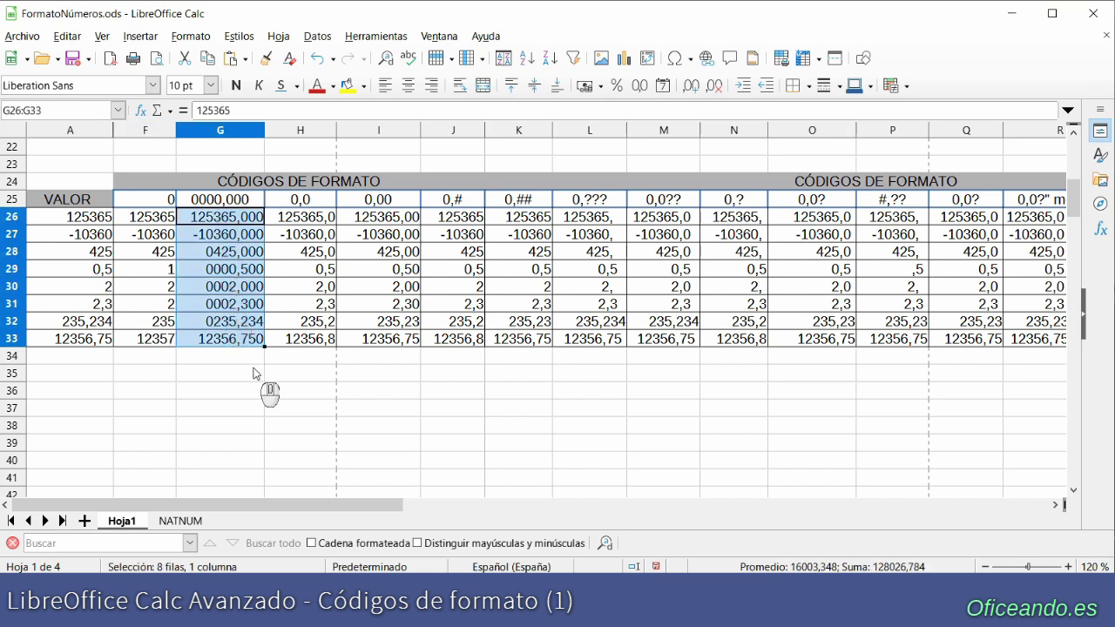
pyautogui.click(237, 199)
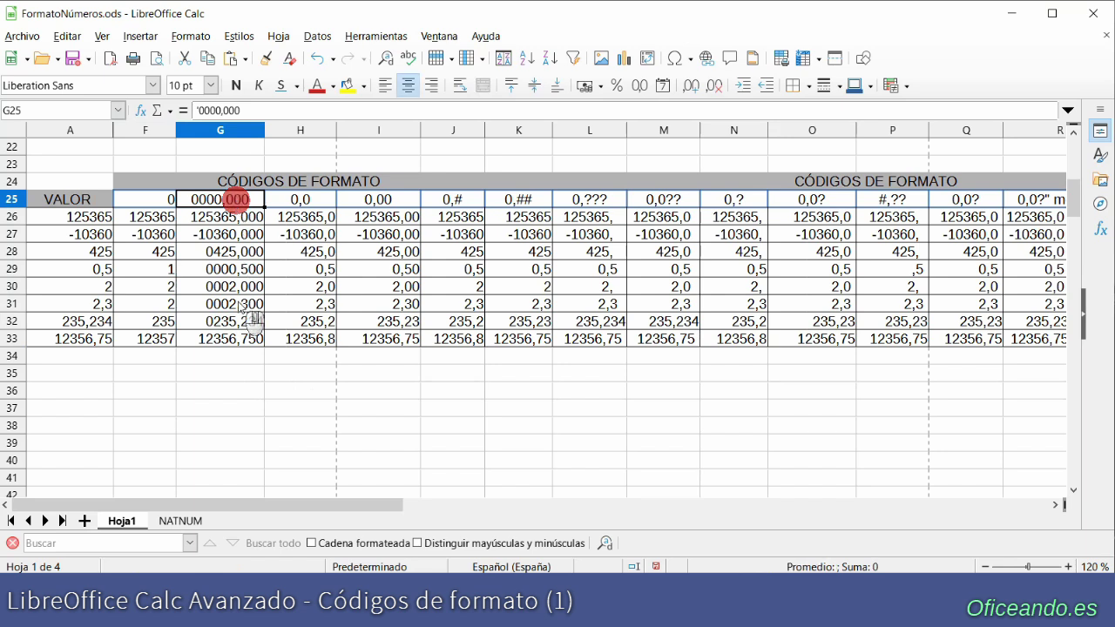
pyautogui.click(230, 356)
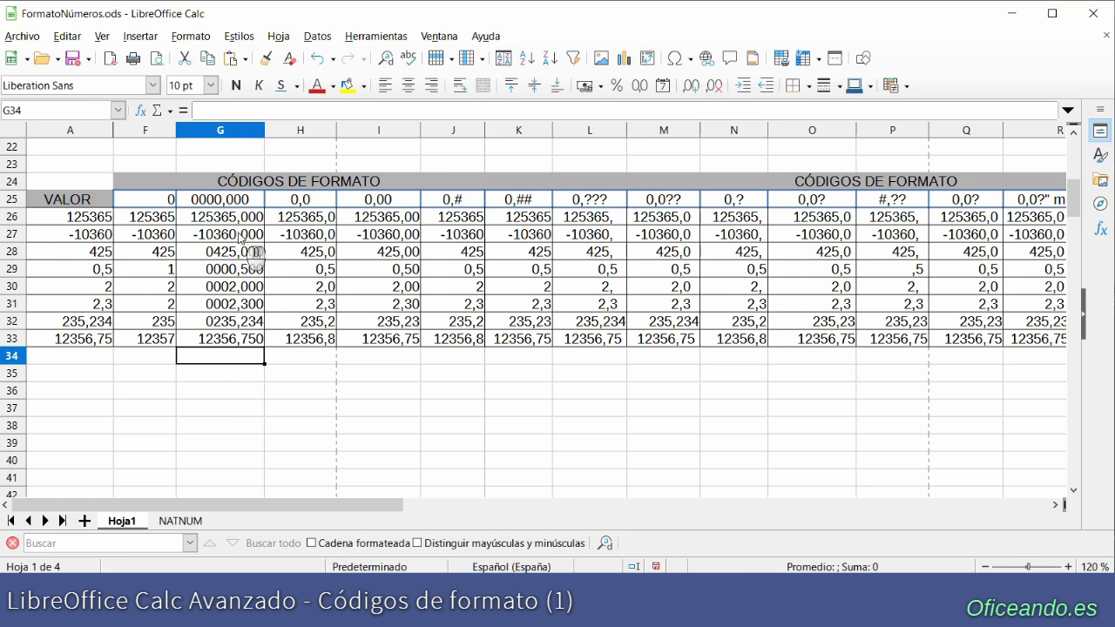
pyautogui.click(213, 252)
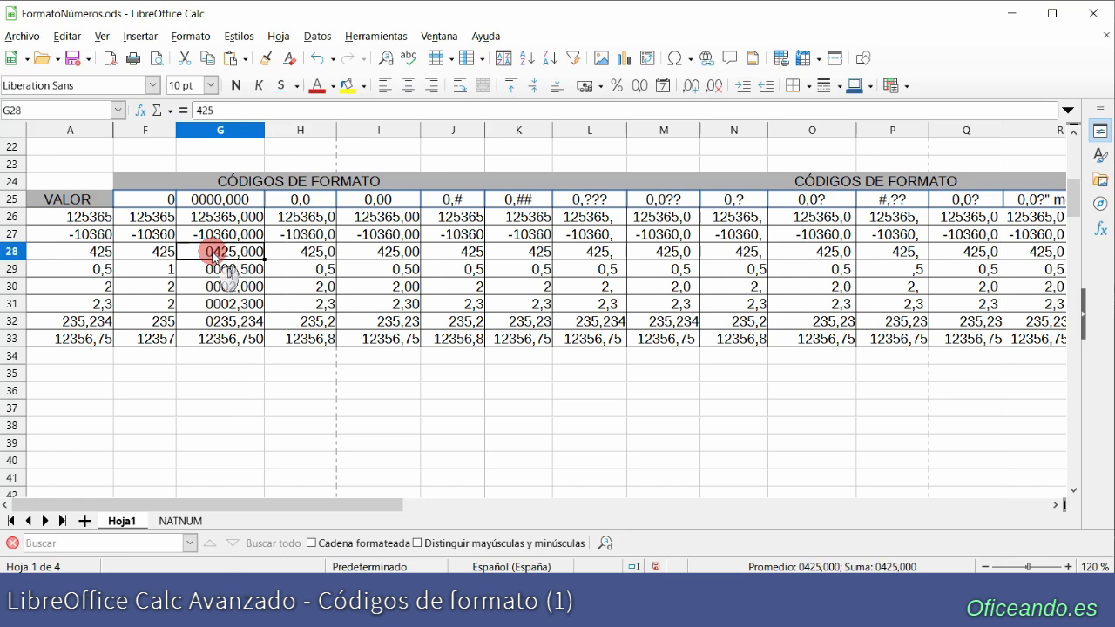
pyautogui.click(218, 273)
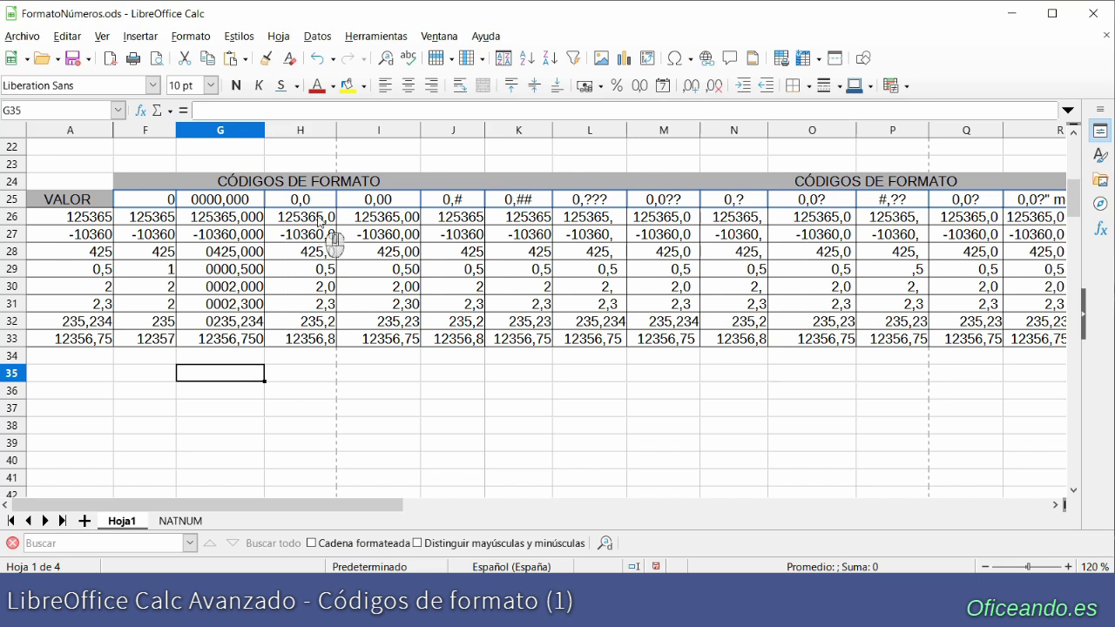
# - Compare the sample values in columns H to K under the 0,0, 0,00, 0,# and 0,## format codes
pyautogui.moveTo(315, 218); pyautogui.dragTo(322, 340)
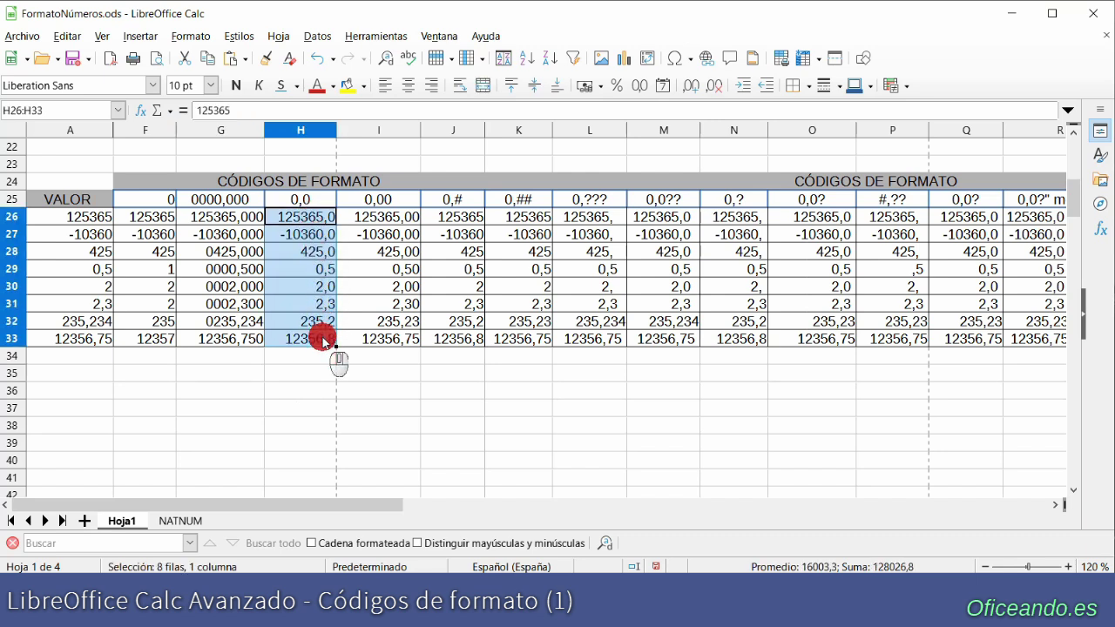
pyautogui.click(316, 199)
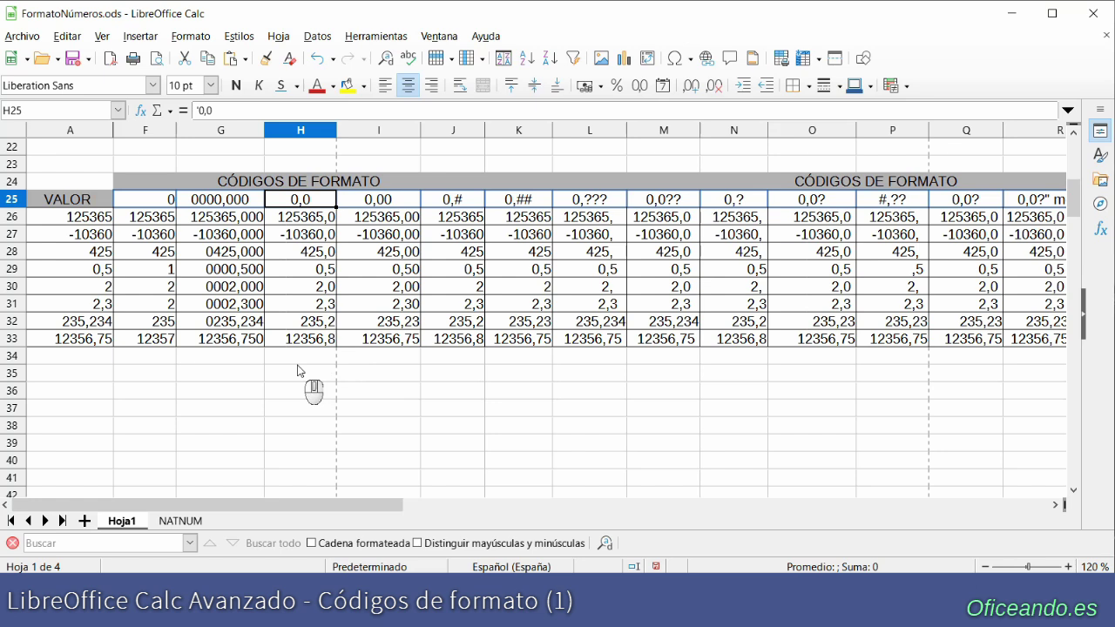
pyautogui.moveTo(378, 218); pyautogui.dragTo(379, 338)
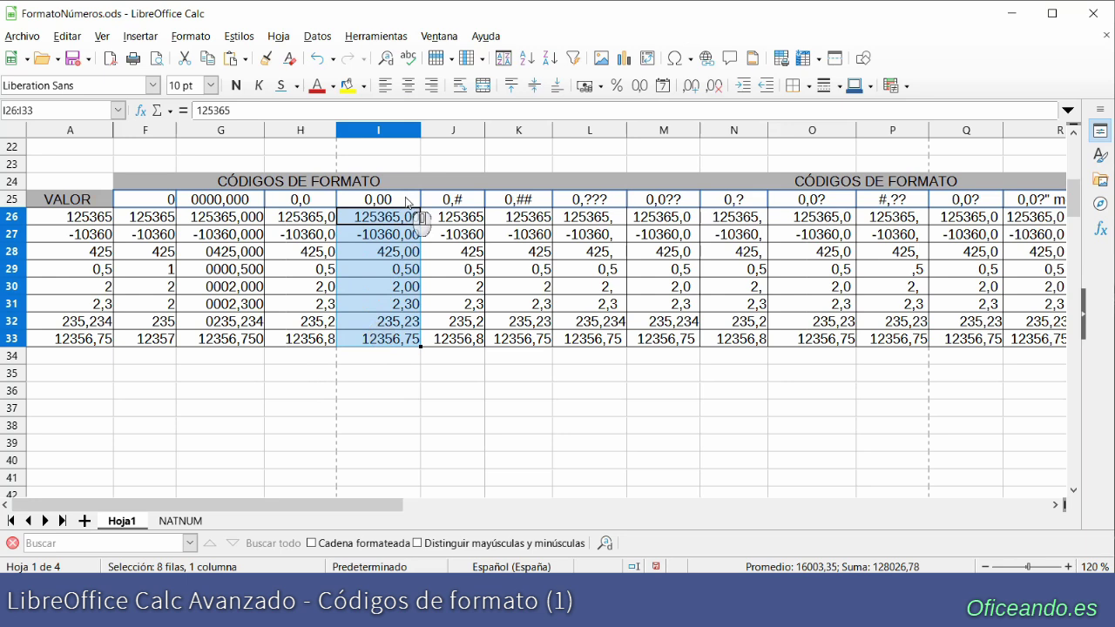
pyautogui.click(406, 203)
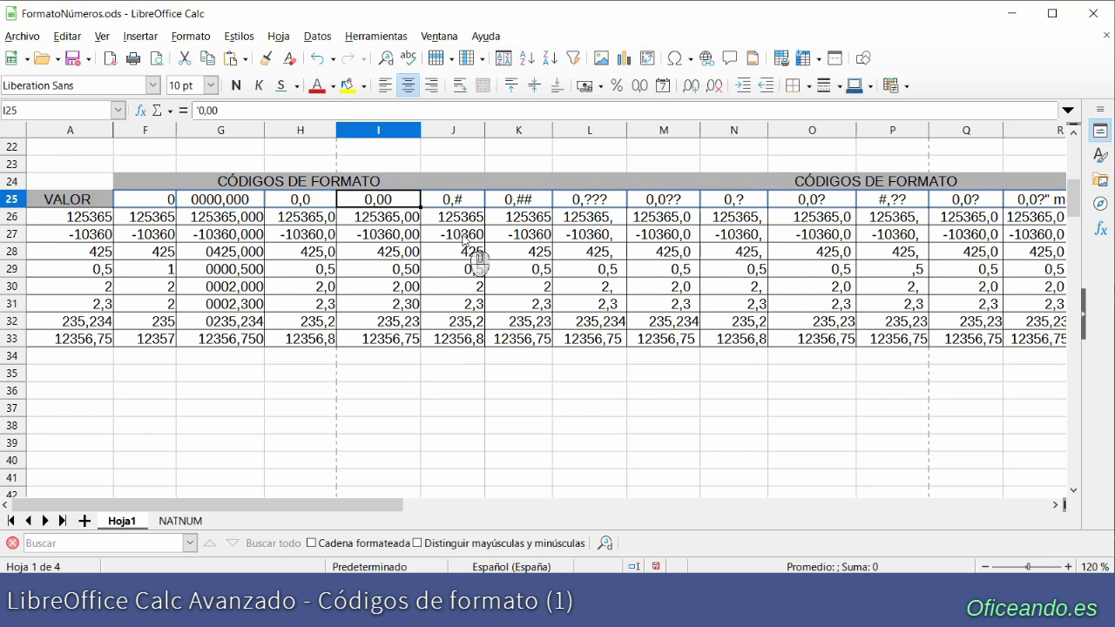
pyautogui.moveTo(457, 219); pyautogui.dragTo(463, 344)
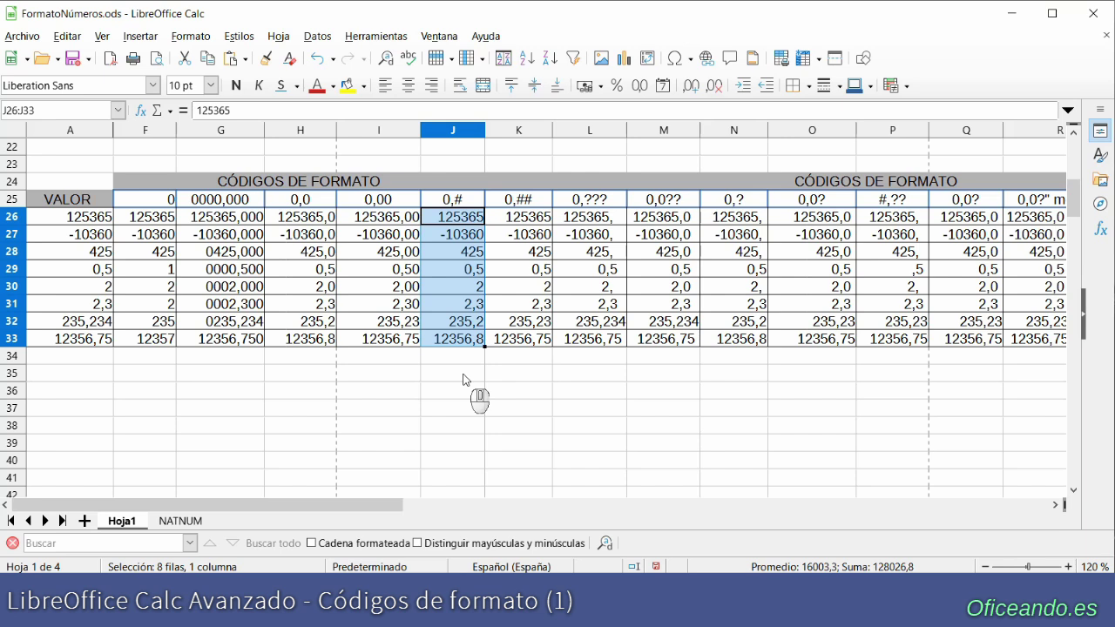
pyautogui.moveTo(527, 216); pyautogui.dragTo(535, 333)
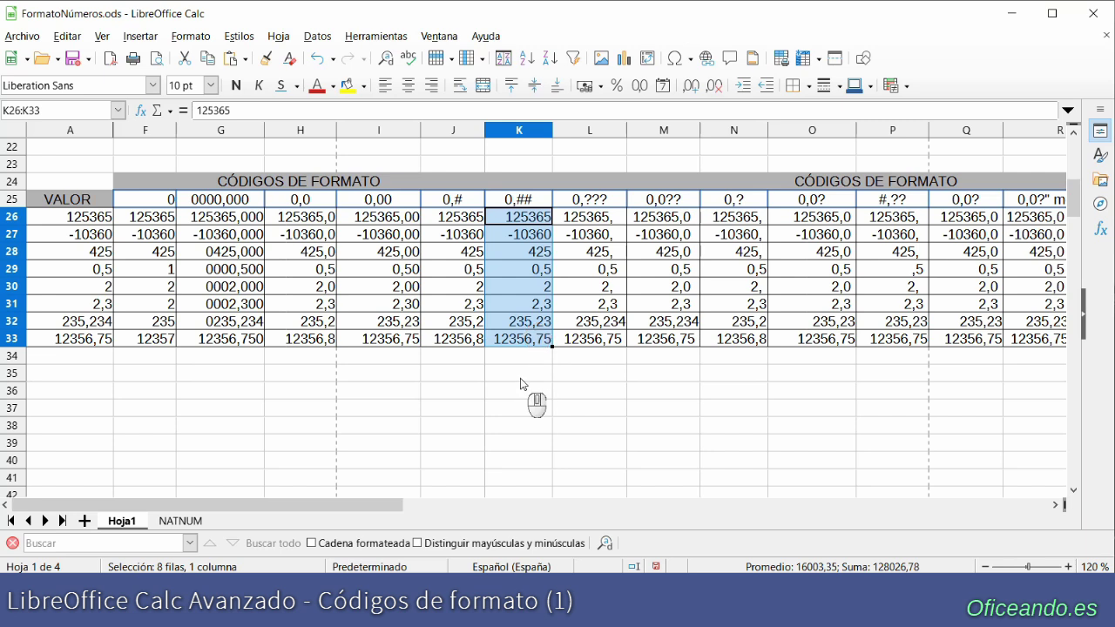
# - Compare the sample values in columns L, M and N under the 0,???, 0,0?? and 0,? format codes
pyautogui.click(592, 218)
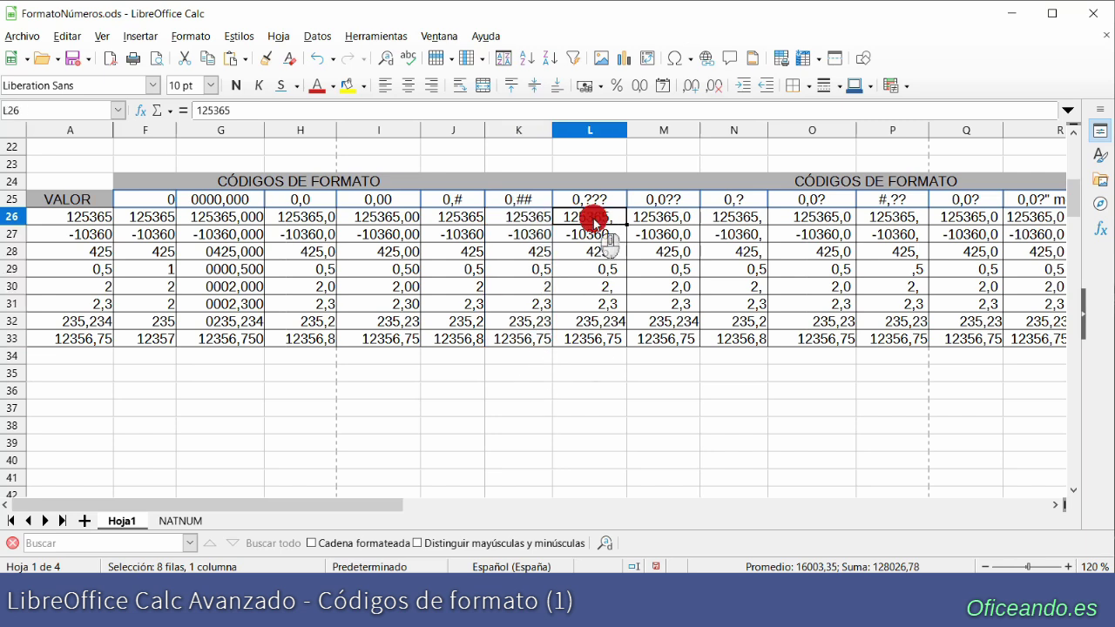
pyautogui.moveTo(593, 222); pyautogui.dragTo(600, 338)
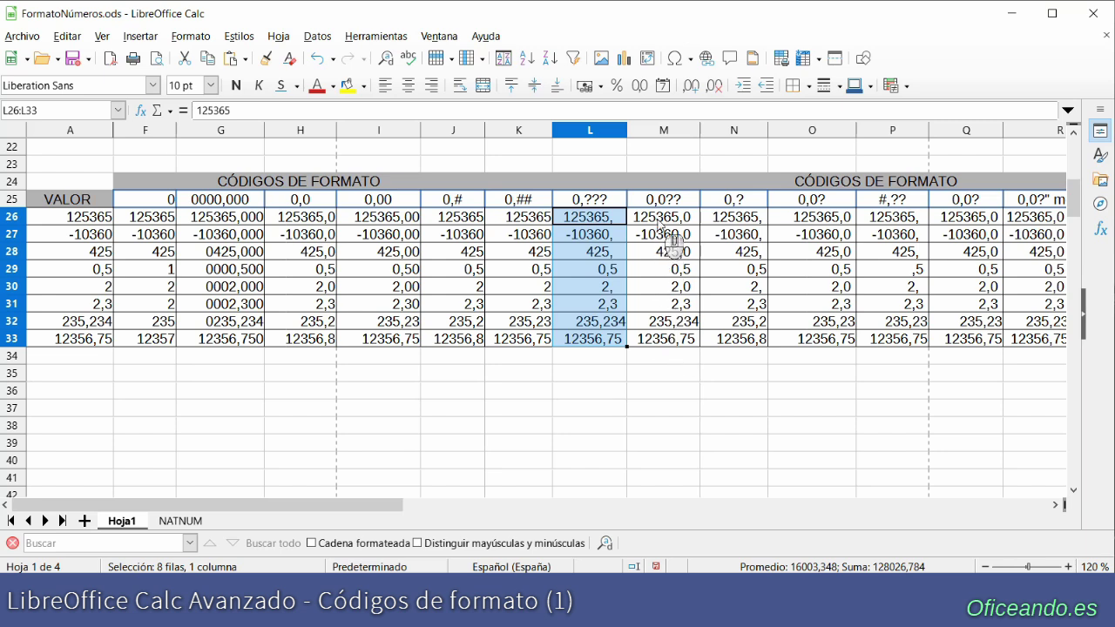
pyautogui.moveTo(657, 222); pyautogui.dragTo(672, 342)
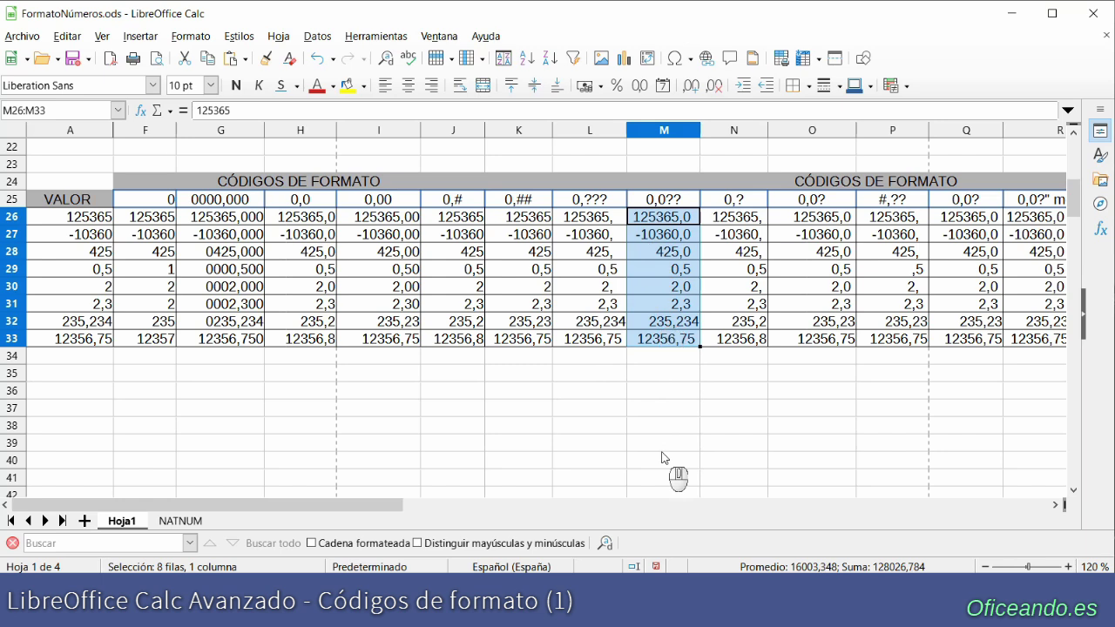
pyautogui.click(715, 217)
pyautogui.moveTo(715, 217); pyautogui.dragTo(725, 340)
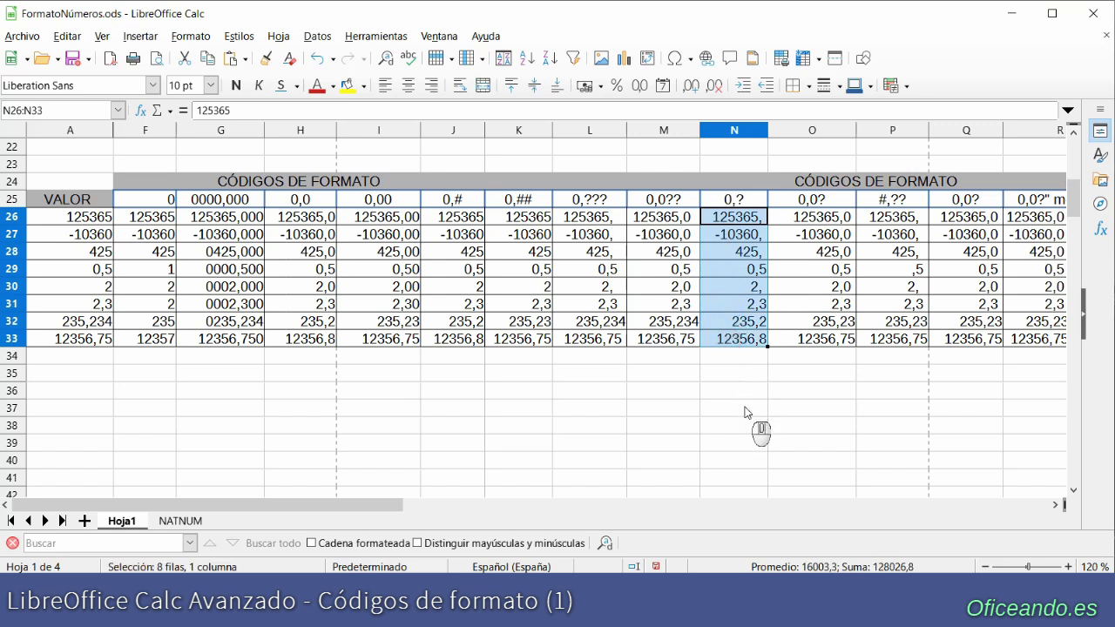
# - Hide columns F through O
pyautogui.moveTo(144, 131); pyautogui.dragTo(817, 150)
pyautogui.rightClick(816, 131)
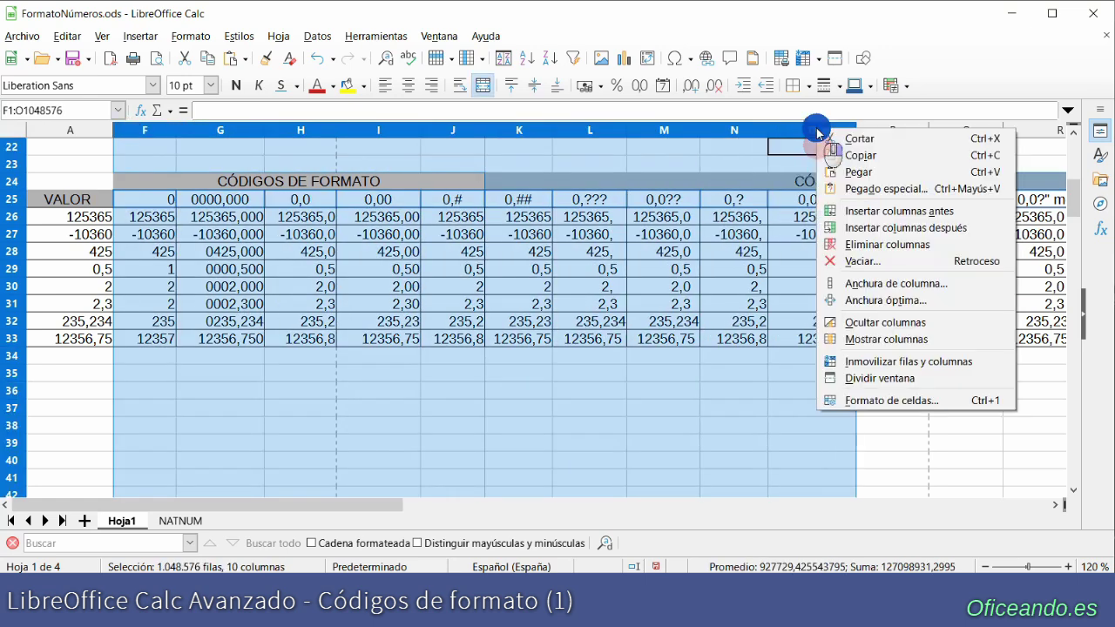
pyautogui.click(897, 322)
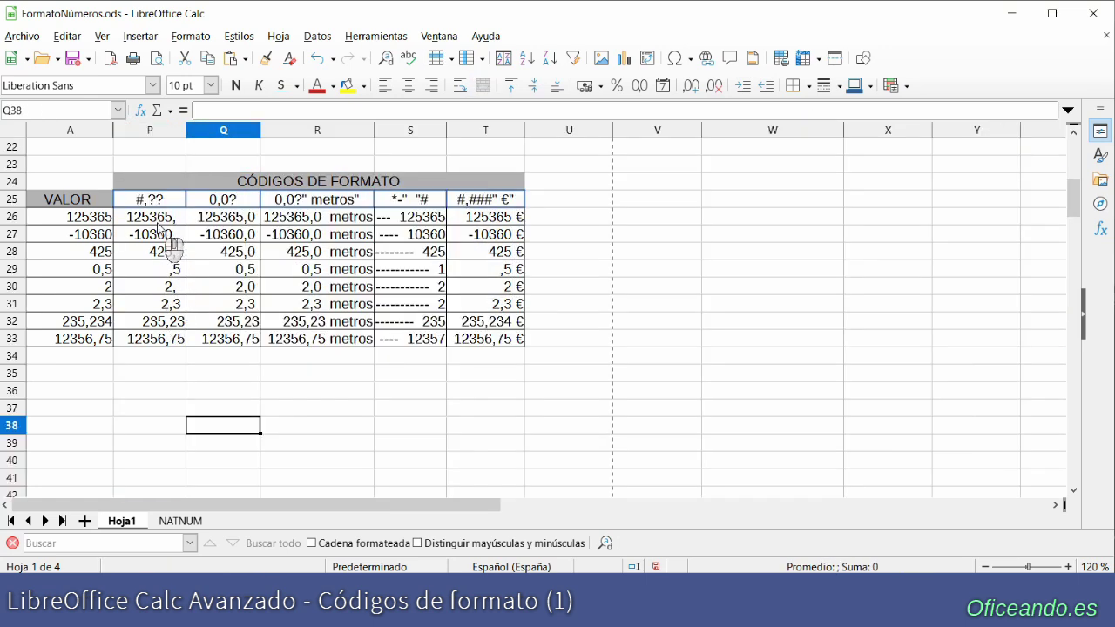
# - Examine the sample values in columns P to S under the #,??, 0,0?, metros text and dash fill format codes
pyautogui.moveTo(170, 218); pyautogui.dragTo(171, 339)
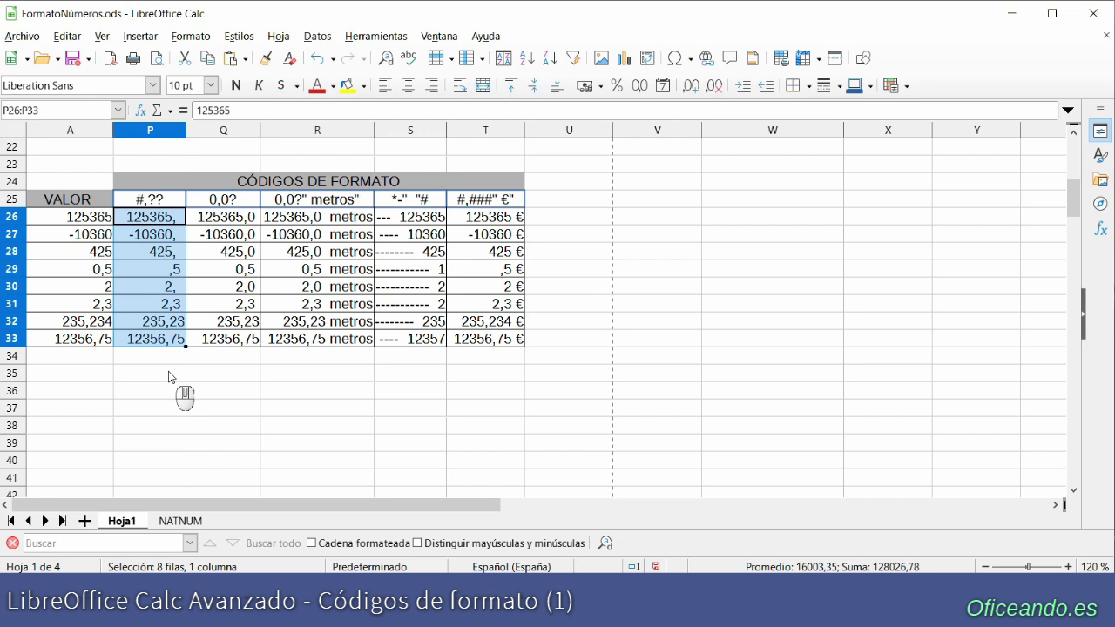
pyautogui.moveTo(231, 218); pyautogui.dragTo(231, 339)
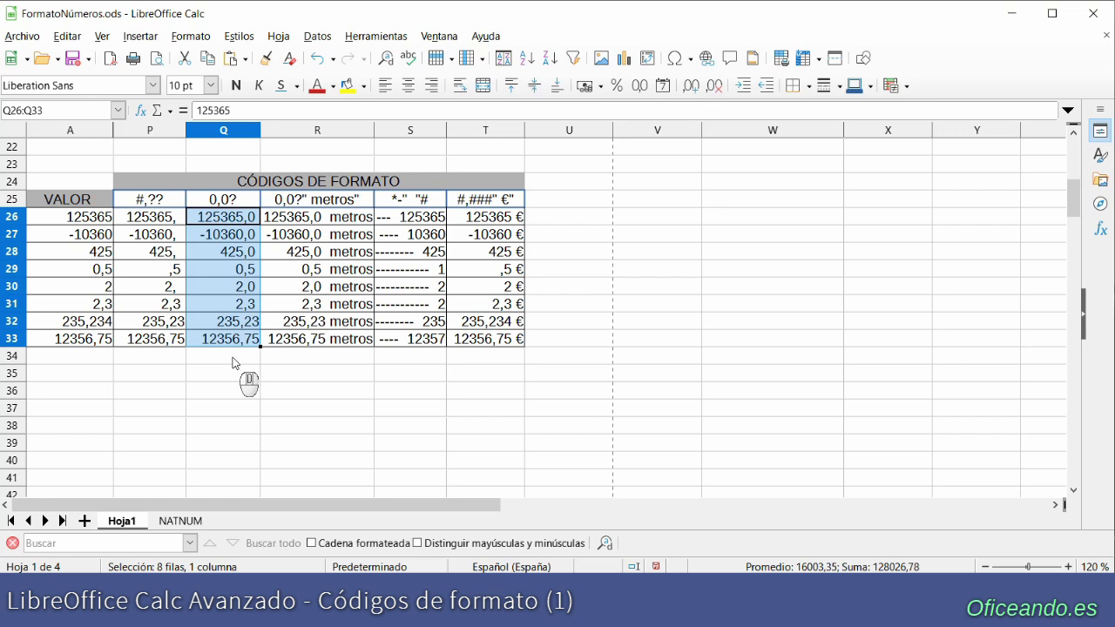
pyautogui.moveTo(291, 217); pyautogui.dragTo(314, 335)
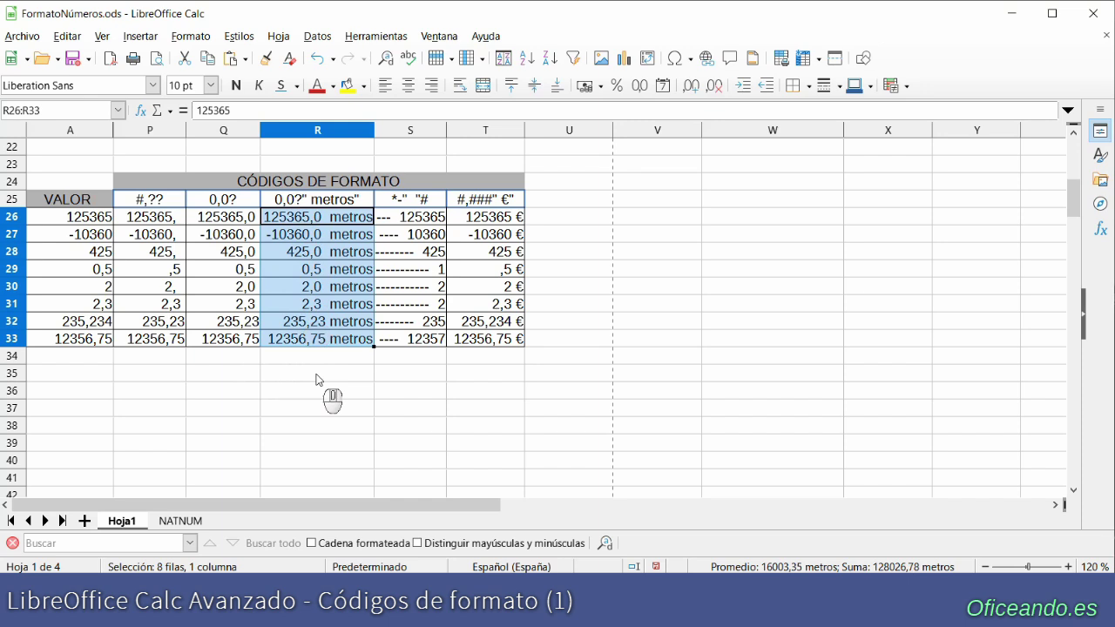
pyautogui.moveTo(409, 217); pyautogui.dragTo(411, 339)
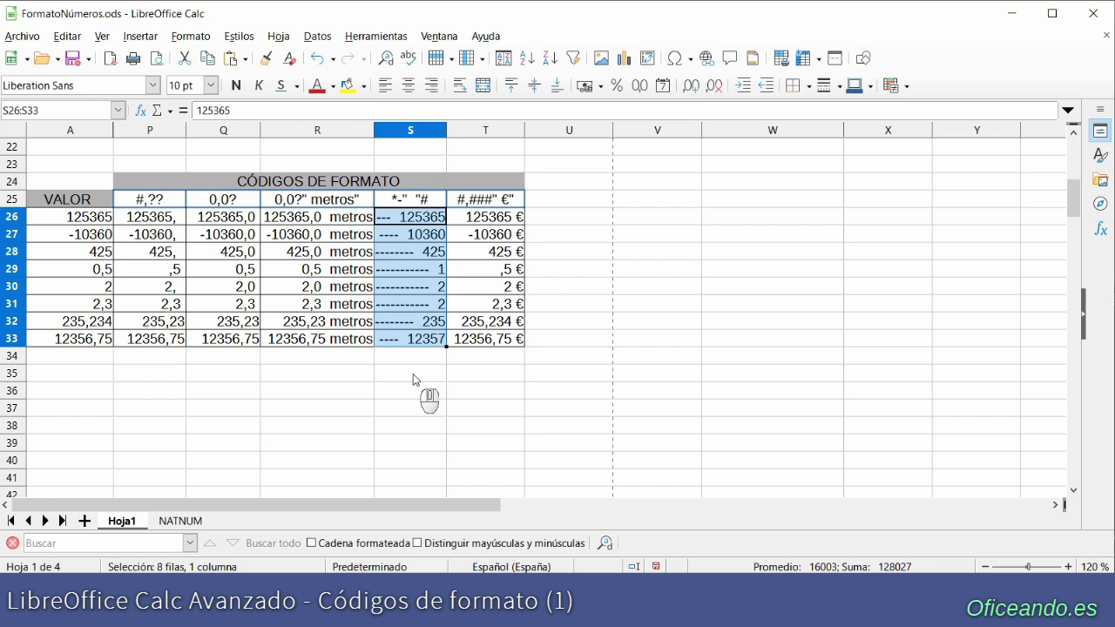
# - Inspect the #,###" €" format code of cells T26:T33 and compare its euro text with the Currency category's [$€-C0A] code
pyautogui.click(491, 221)
pyautogui.moveTo(491, 221); pyautogui.dragTo(496, 335)
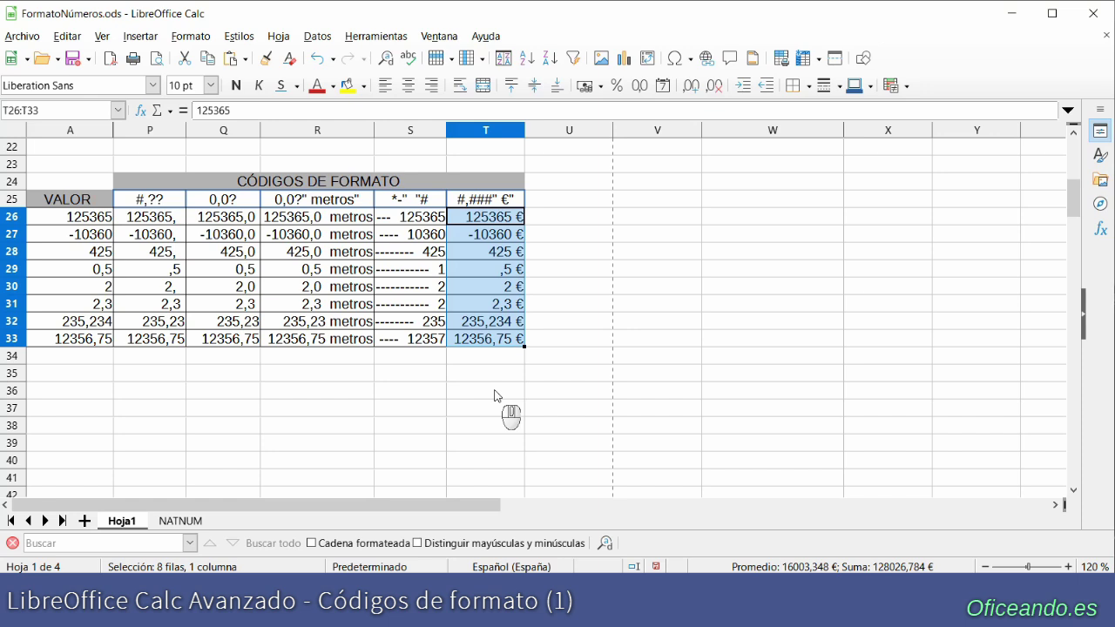
pyautogui.rightClick(497, 255)
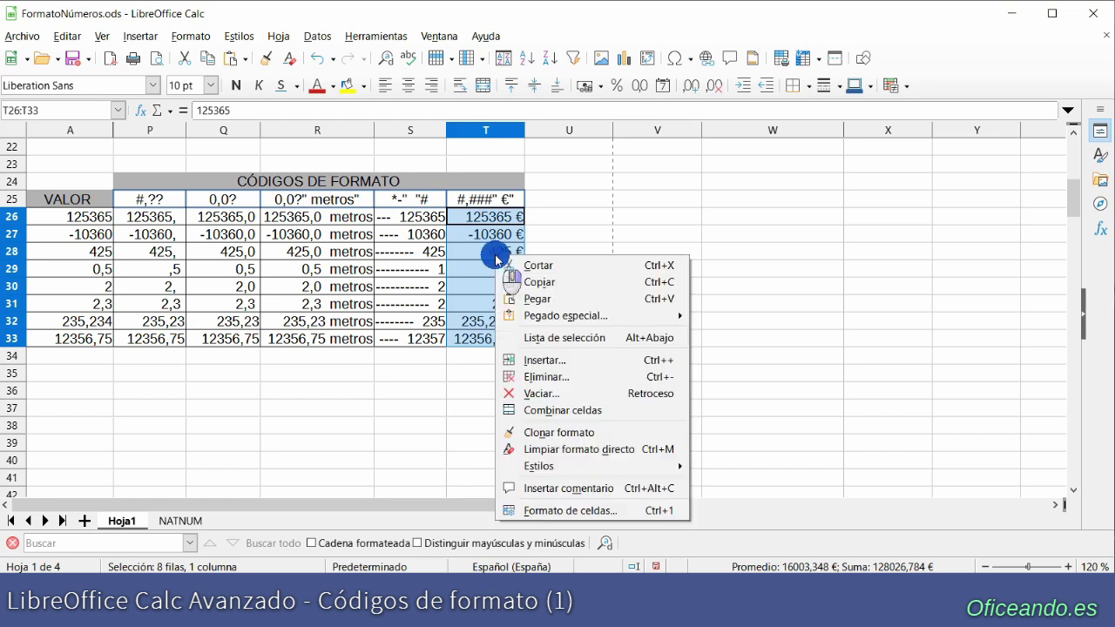
pyautogui.click(570, 510)
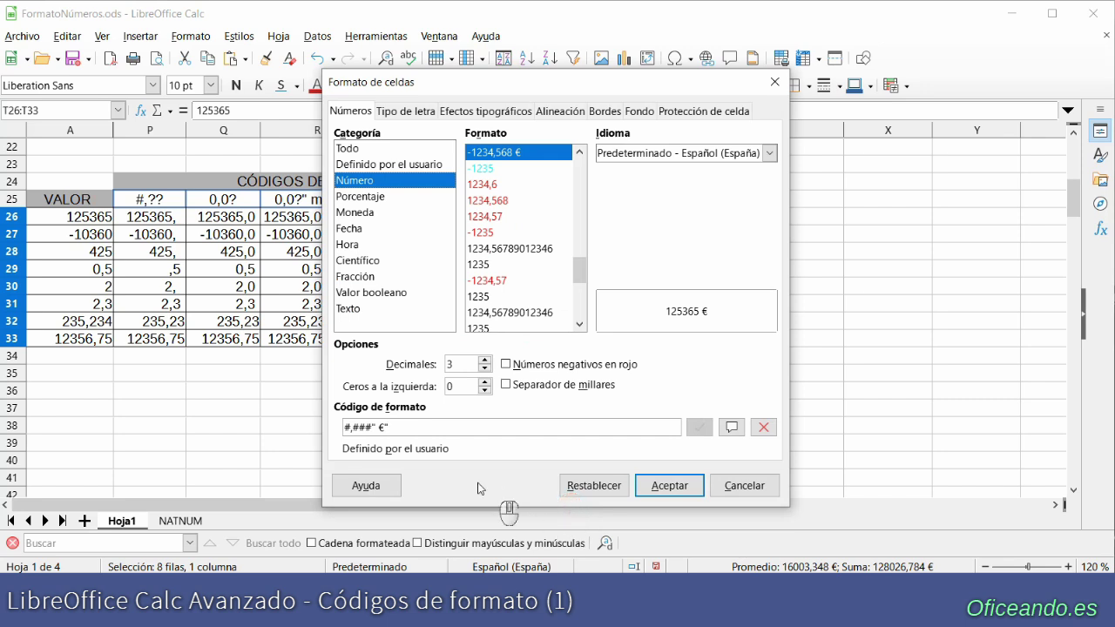
pyautogui.moveTo(372, 428); pyautogui.dragTo(388, 429)
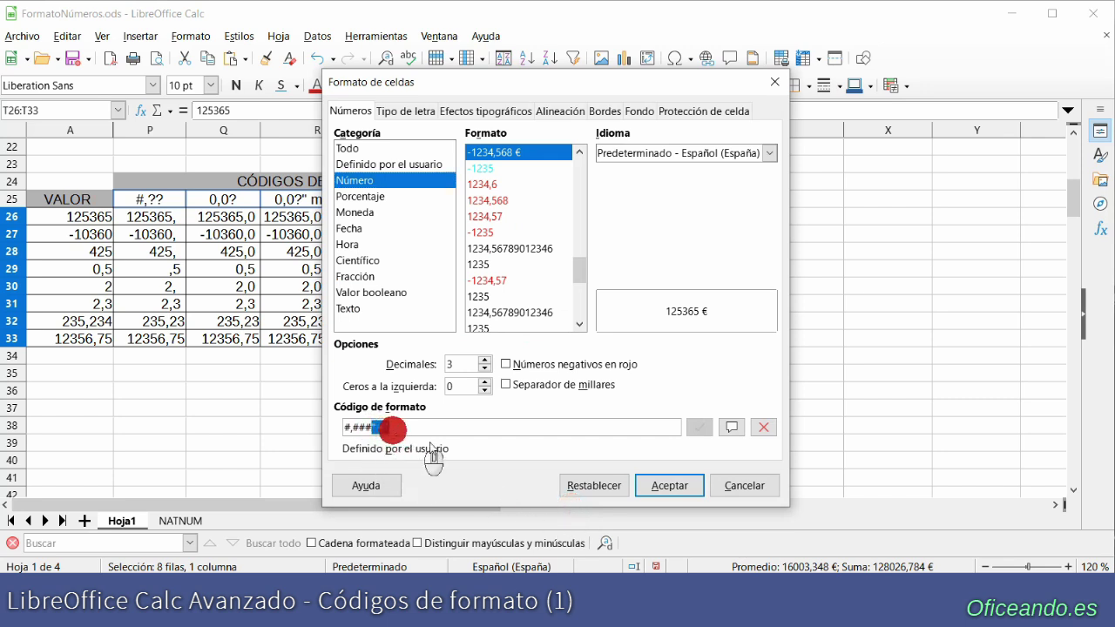
pyautogui.click(375, 215)
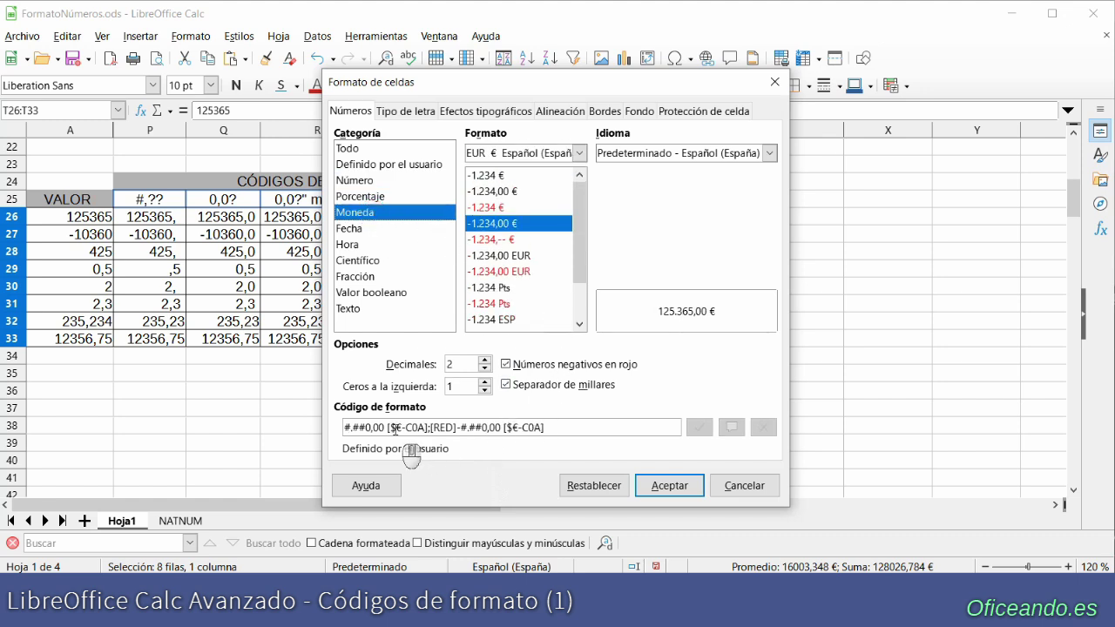
pyautogui.moveTo(388, 426); pyautogui.dragTo(426, 427)
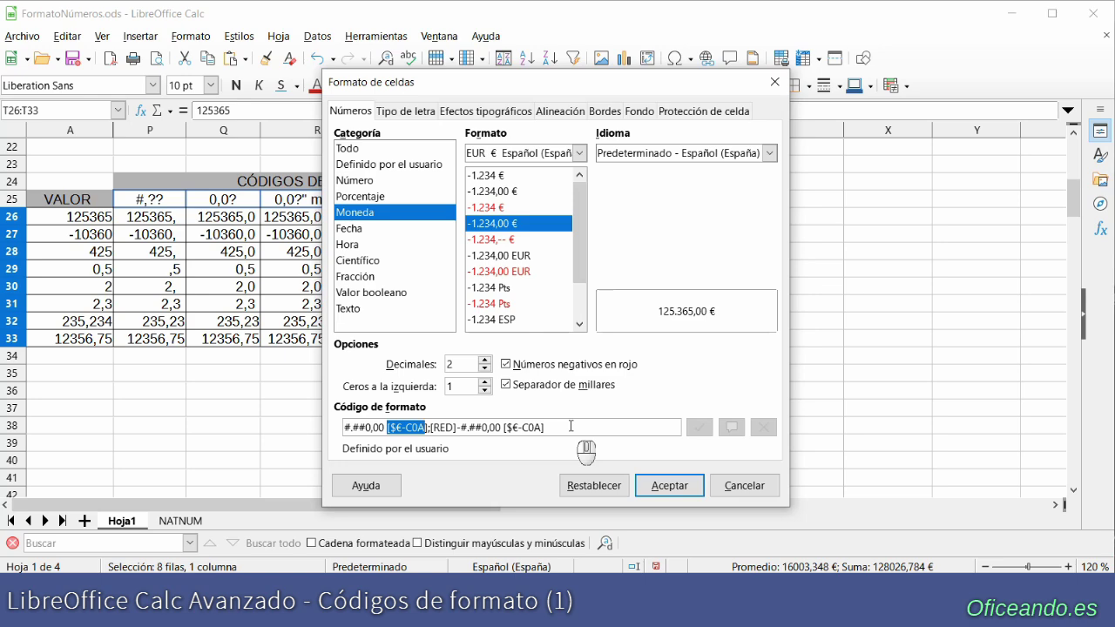
pyautogui.click(774, 81)
pyautogui.click(552, 344)
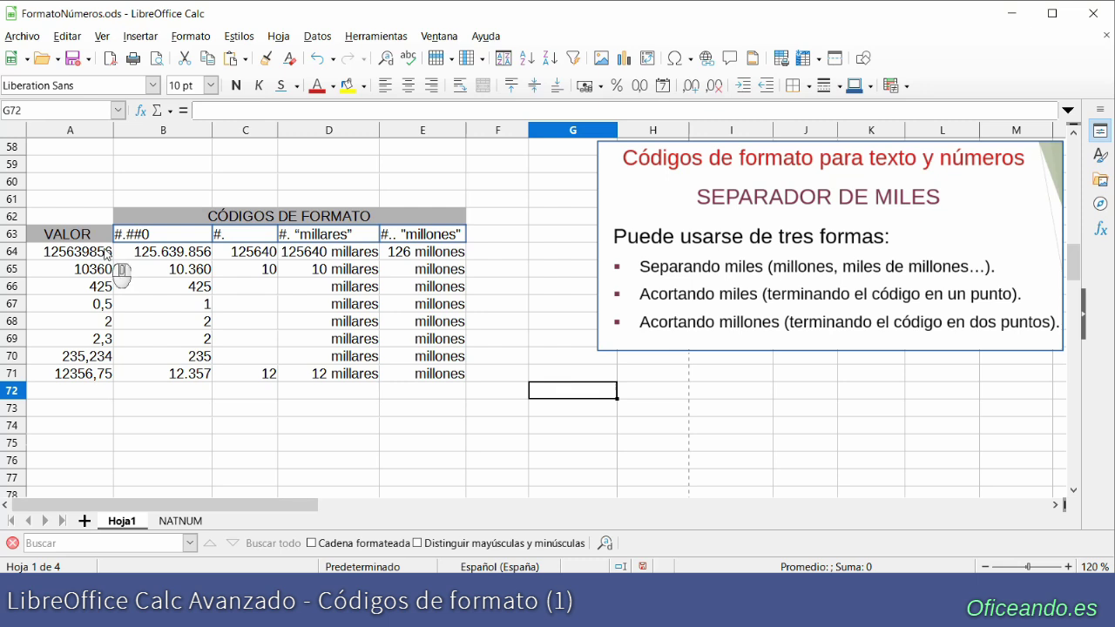
# - Compare the sample values in A64:A71 with columns B and C, and inspect the #.##0 format code of B64:B71
pyautogui.moveTo(106, 253); pyautogui.dragTo(96, 376)
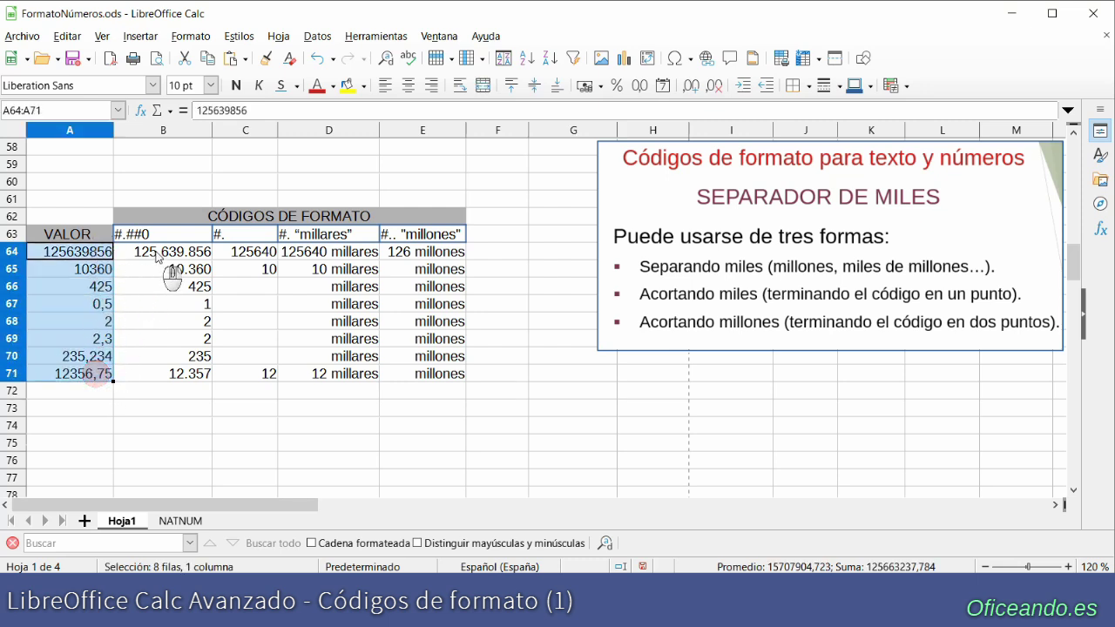
pyautogui.moveTo(161, 252); pyautogui.dragTo(157, 381)
pyautogui.moveTo(248, 253); pyautogui.dragTo(229, 374)
pyautogui.click(189, 252)
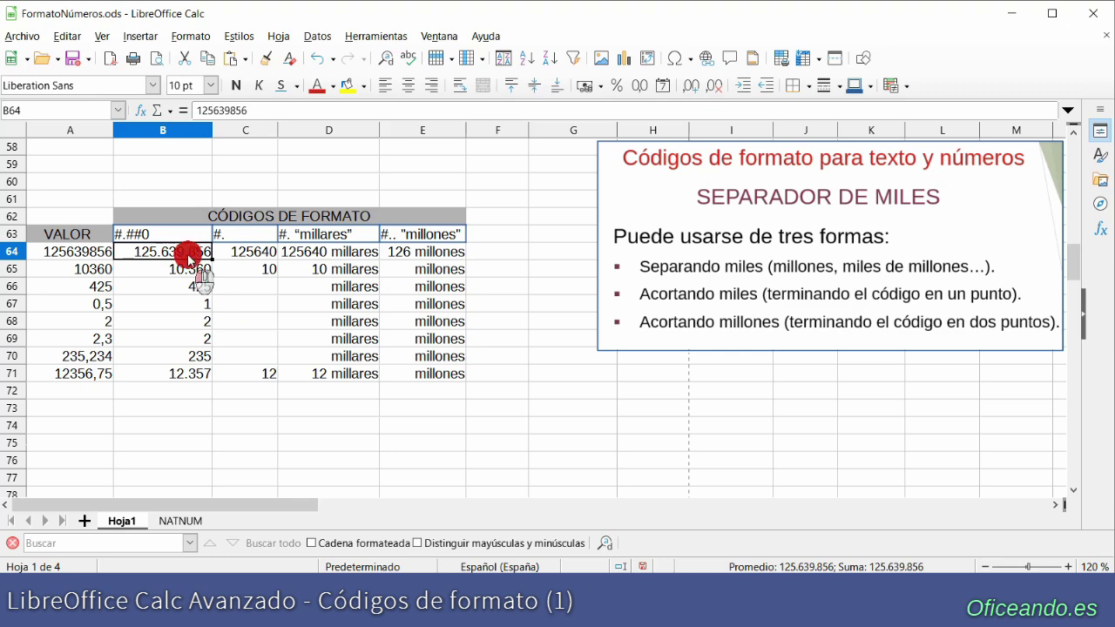
pyautogui.moveTo(189, 257); pyautogui.dragTo(183, 370)
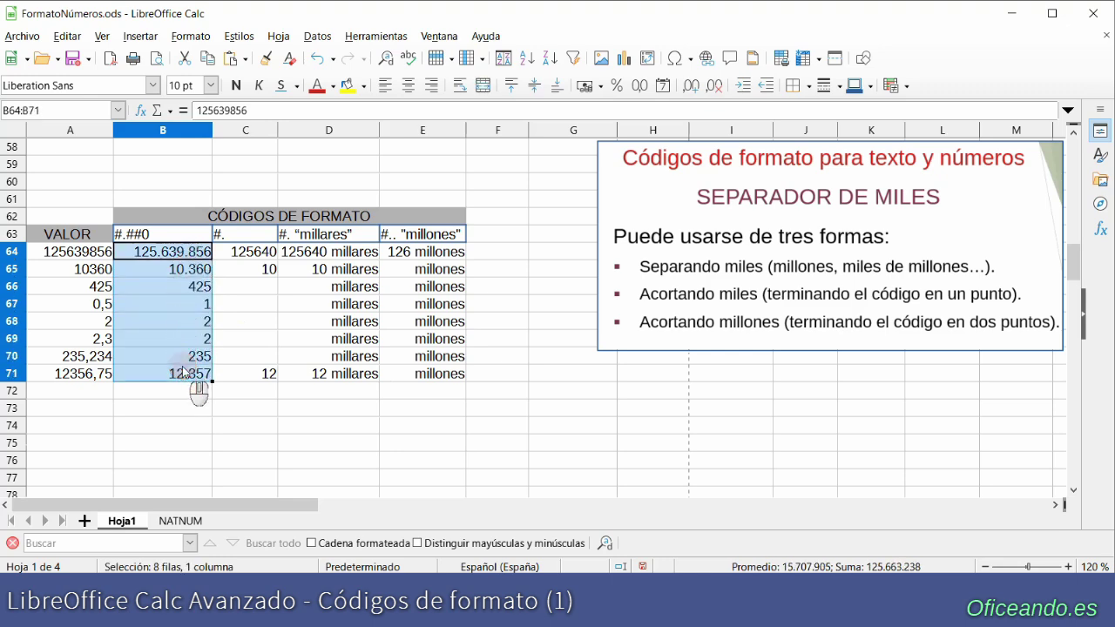
pyautogui.rightClick(122, 261)
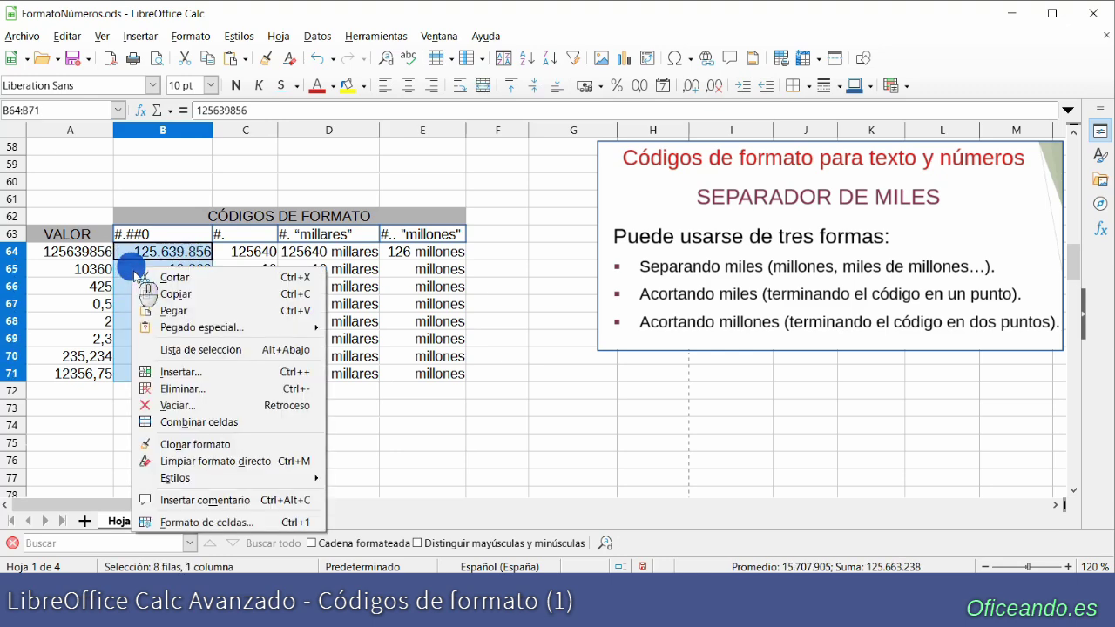
pyautogui.click(251, 522)
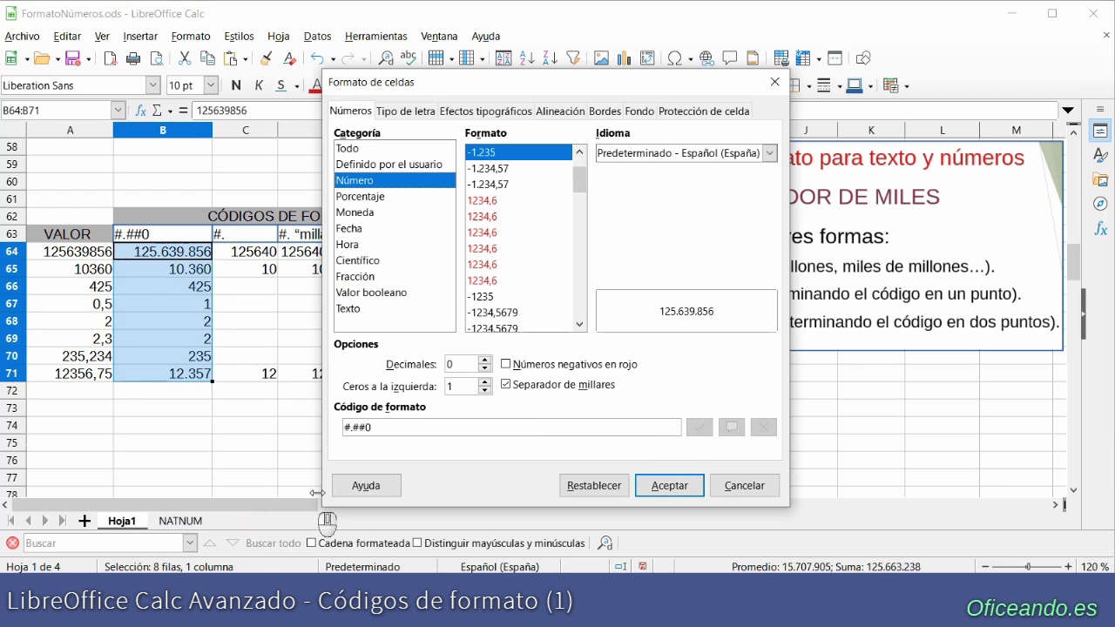
pyautogui.click(379, 428)
pyautogui.moveTo(379, 428); pyautogui.dragTo(316, 424)
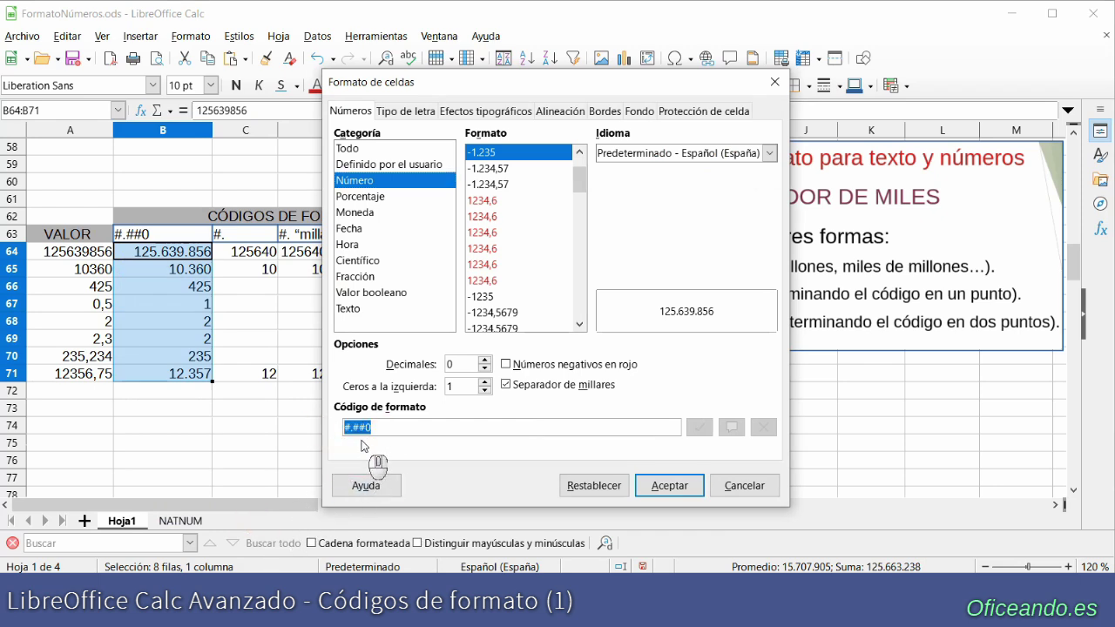
pyautogui.click(745, 485)
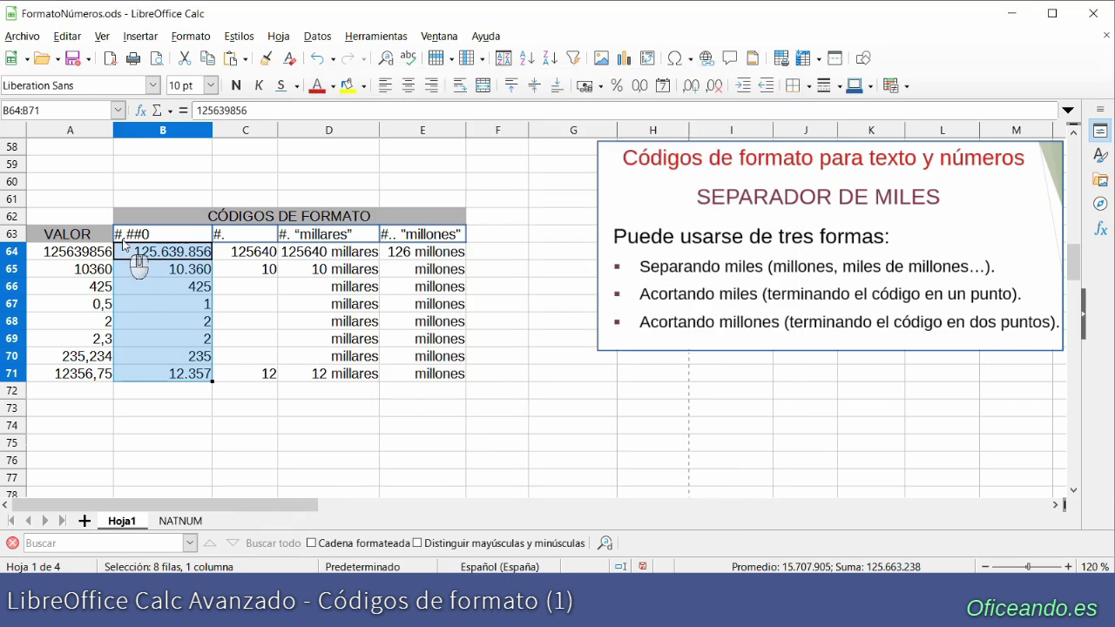
# - Examine the values shortened to thousands by the #. format code in C64:C71, checking the content of cell C66
pyautogui.moveTo(226, 250); pyautogui.dragTo(237, 374)
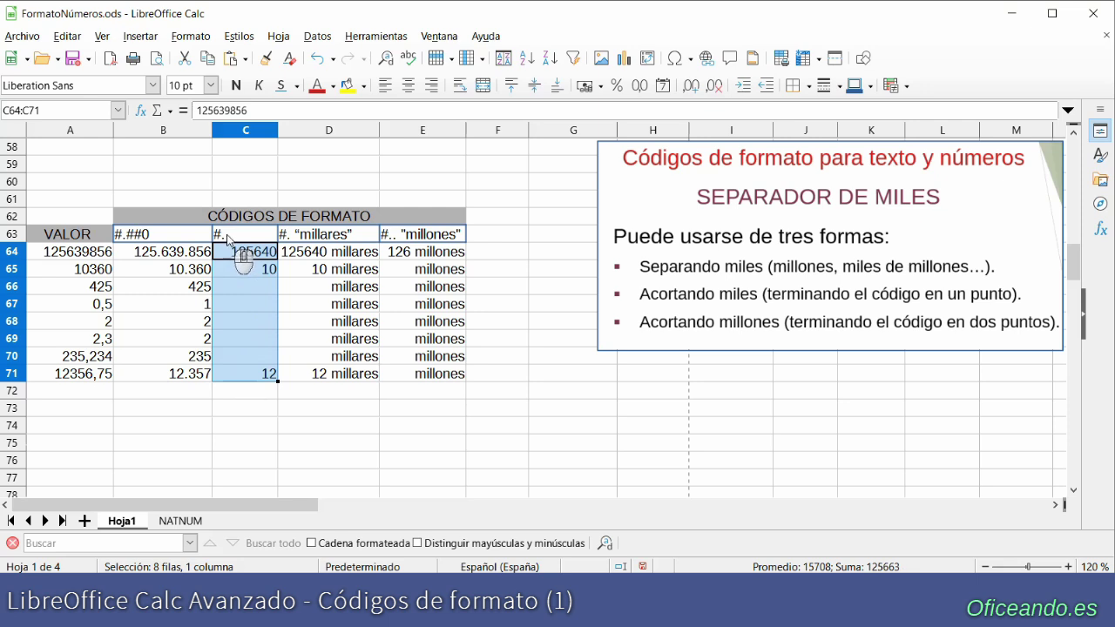
pyautogui.click(237, 285)
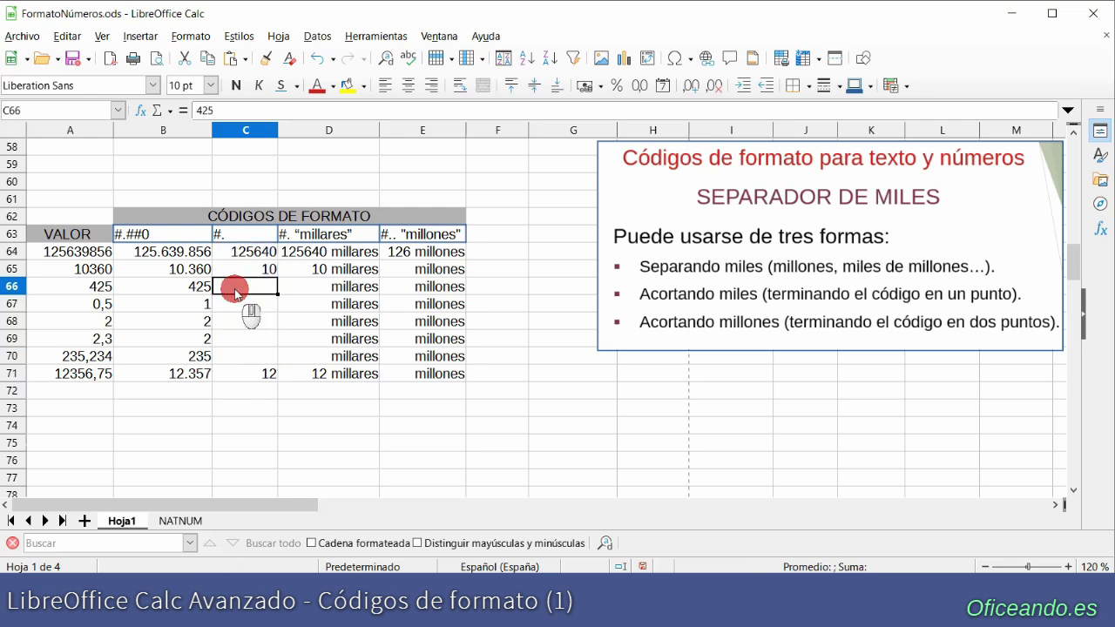
pyautogui.doubleClick(216, 111)
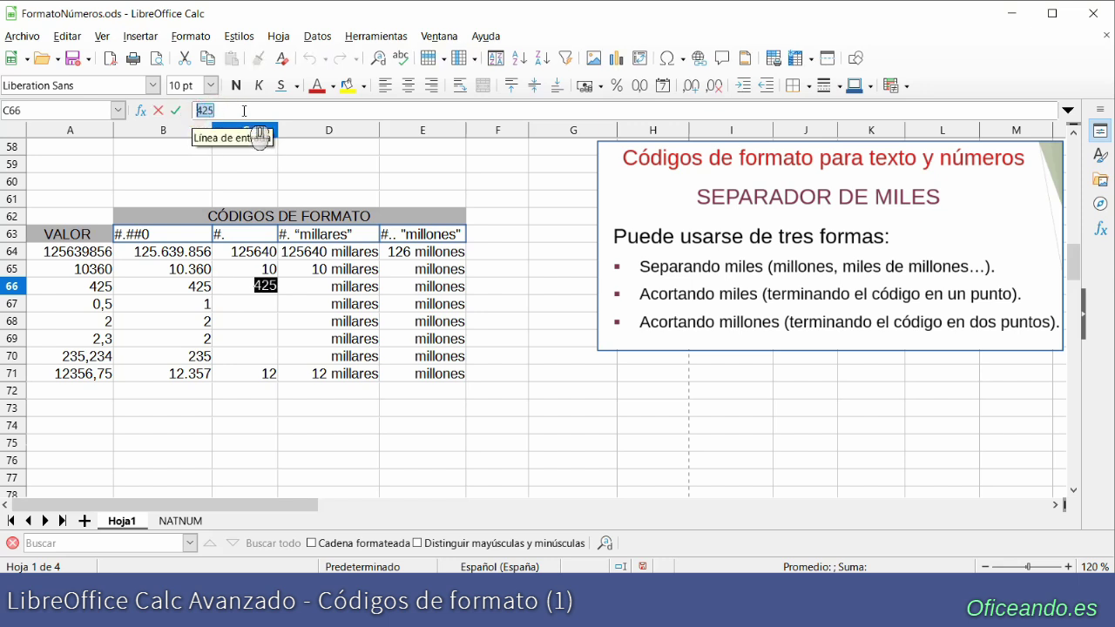
pyautogui.press('Escape')
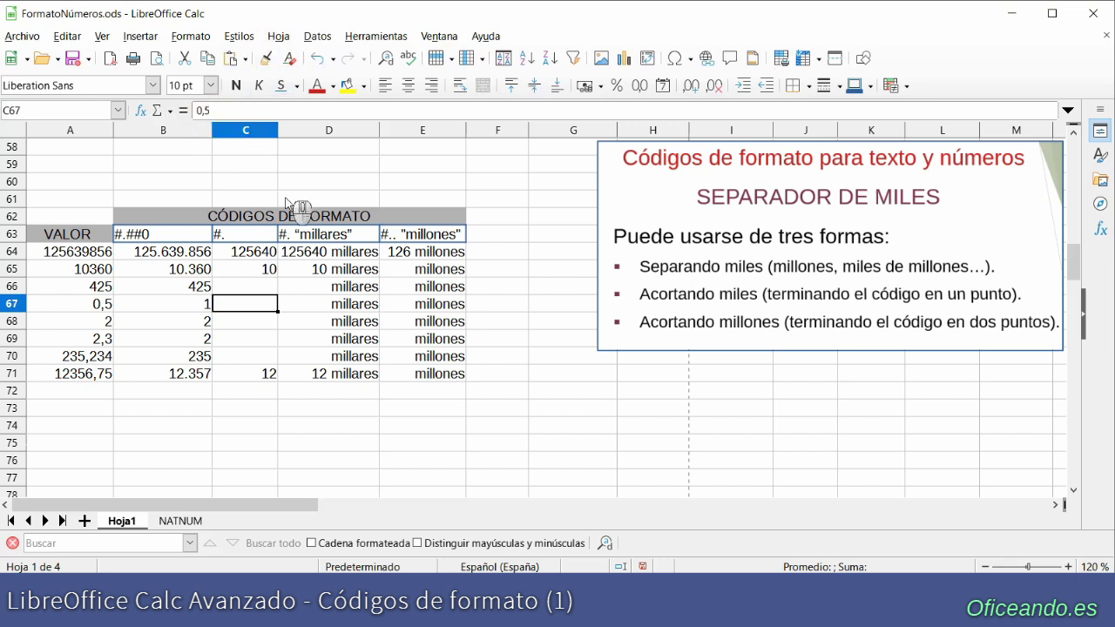
# - Change the format code of cells D64:D71 to 0." millares"
pyautogui.moveTo(316, 251); pyautogui.dragTo(306, 369)
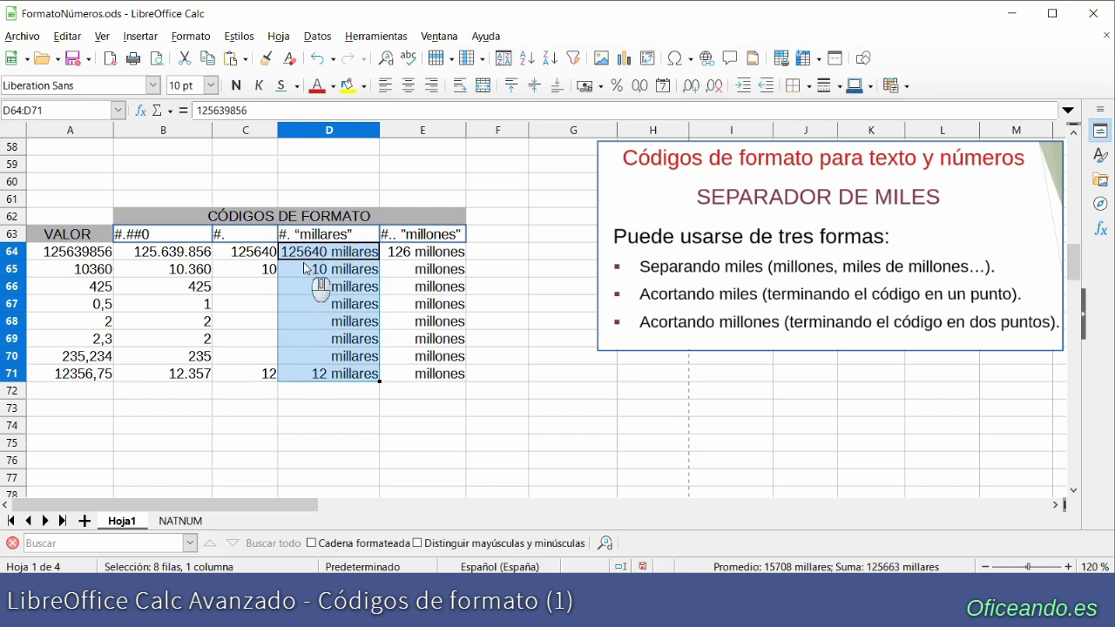
pyautogui.rightClick(323, 372)
pyautogui.click(361, 357)
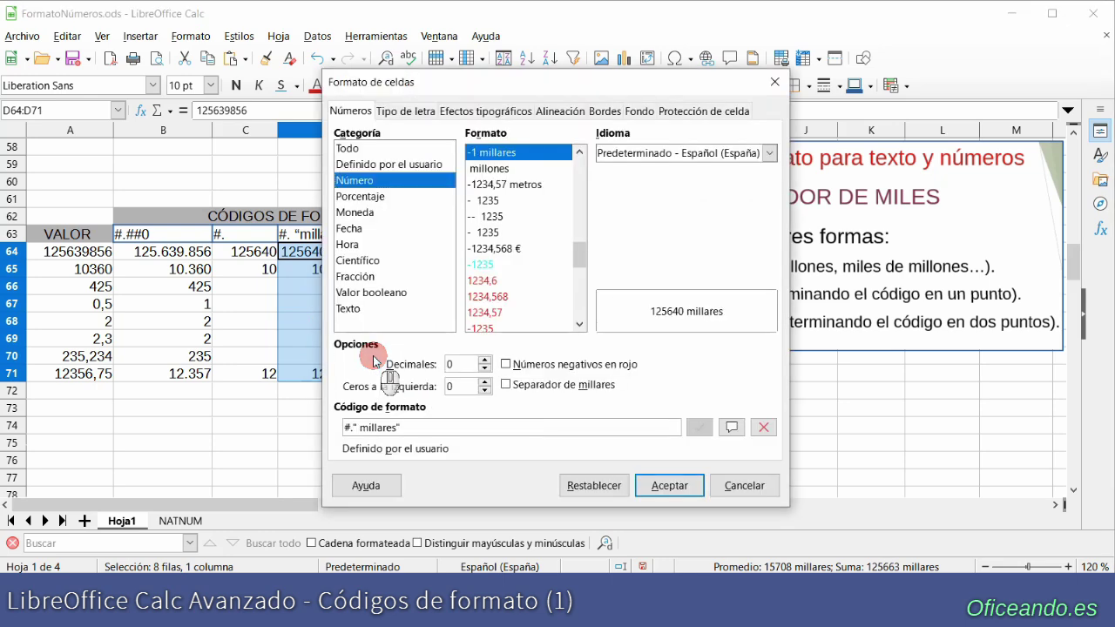
pyautogui.click(349, 426)
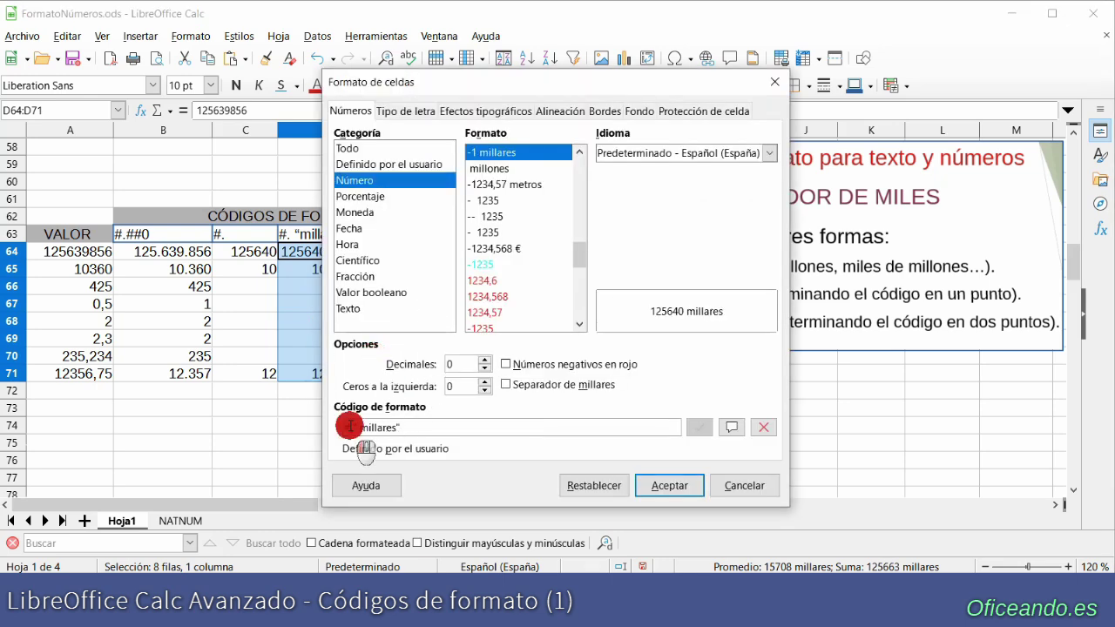
pyautogui.press('BackSpace')
pyautogui.write('0')
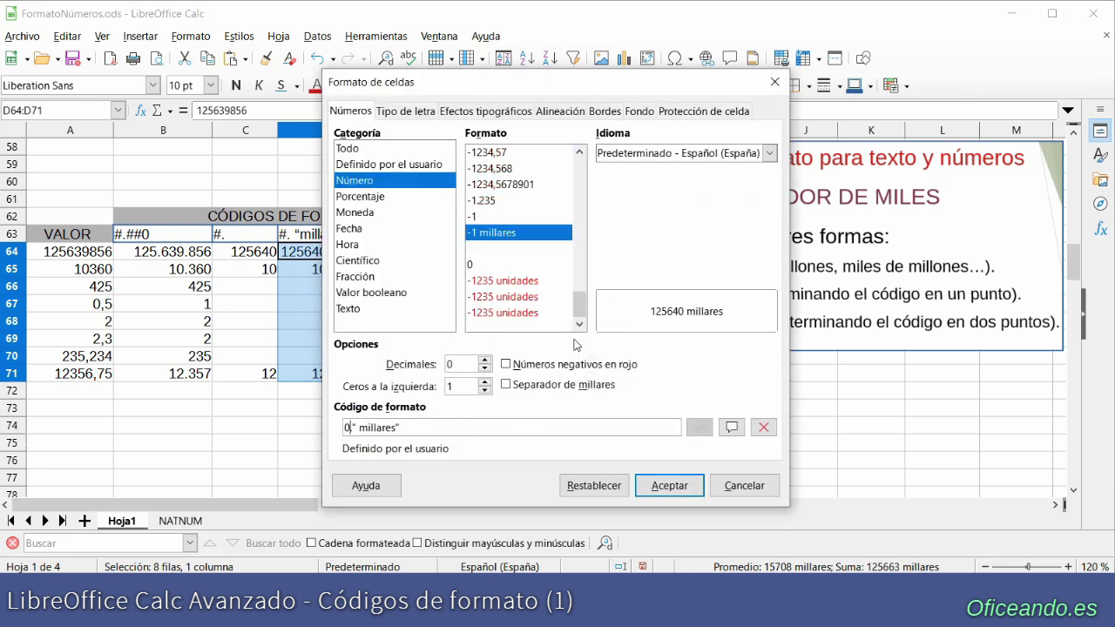
pyautogui.click(648, 480)
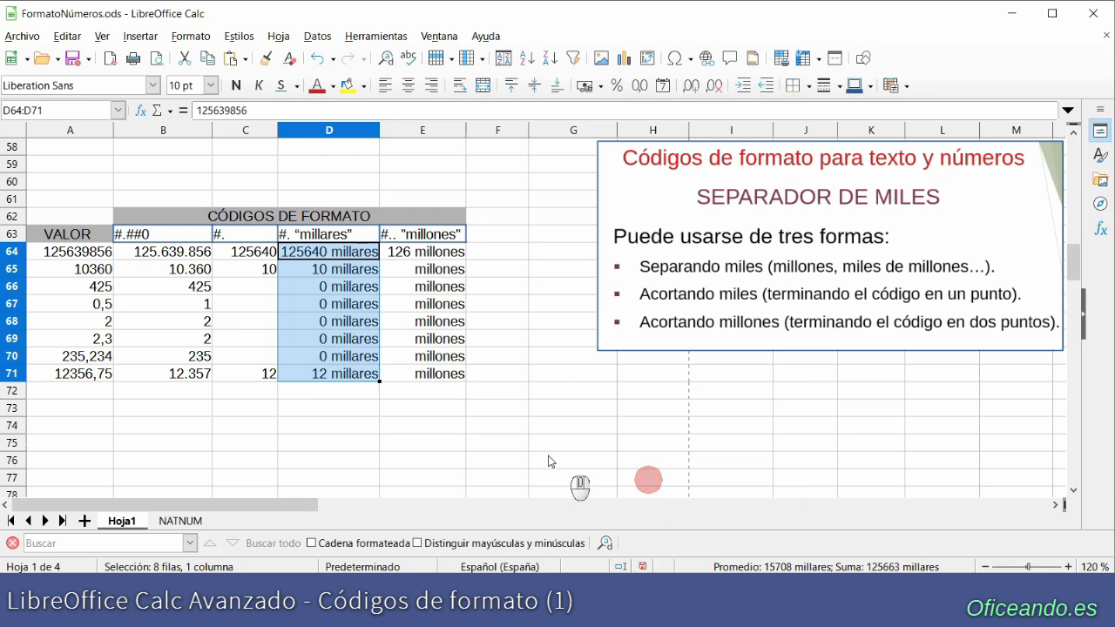
# - Update the header in cell D63 to read 0. “millares”
pyautogui.click(288, 235)
pyautogui.click(201, 111)
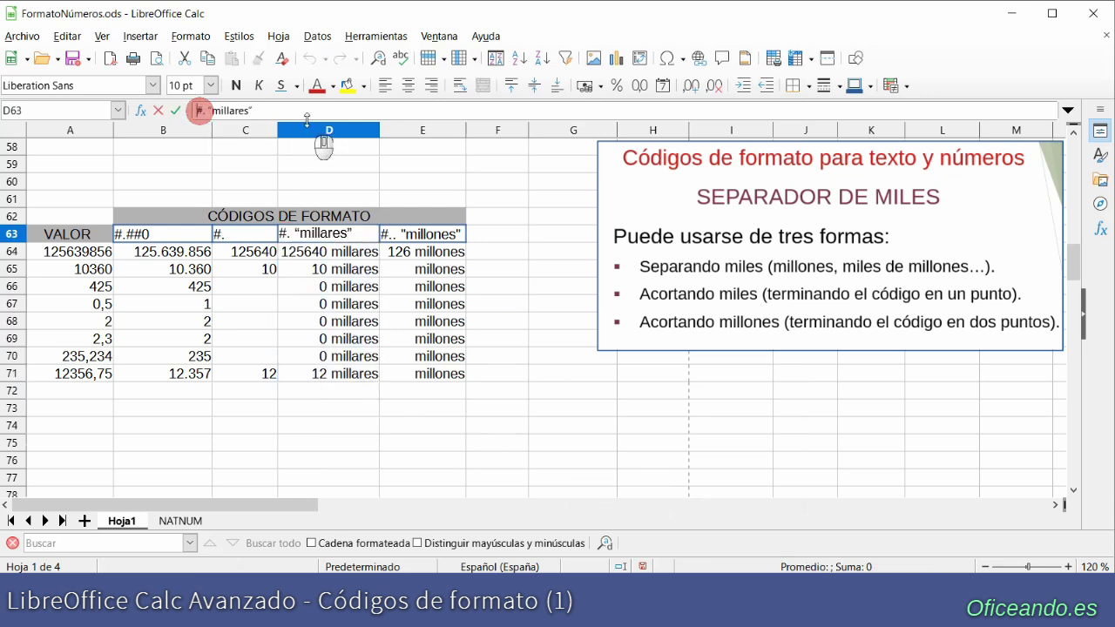
pyautogui.press('BackSpace')
pyautogui.write('0')
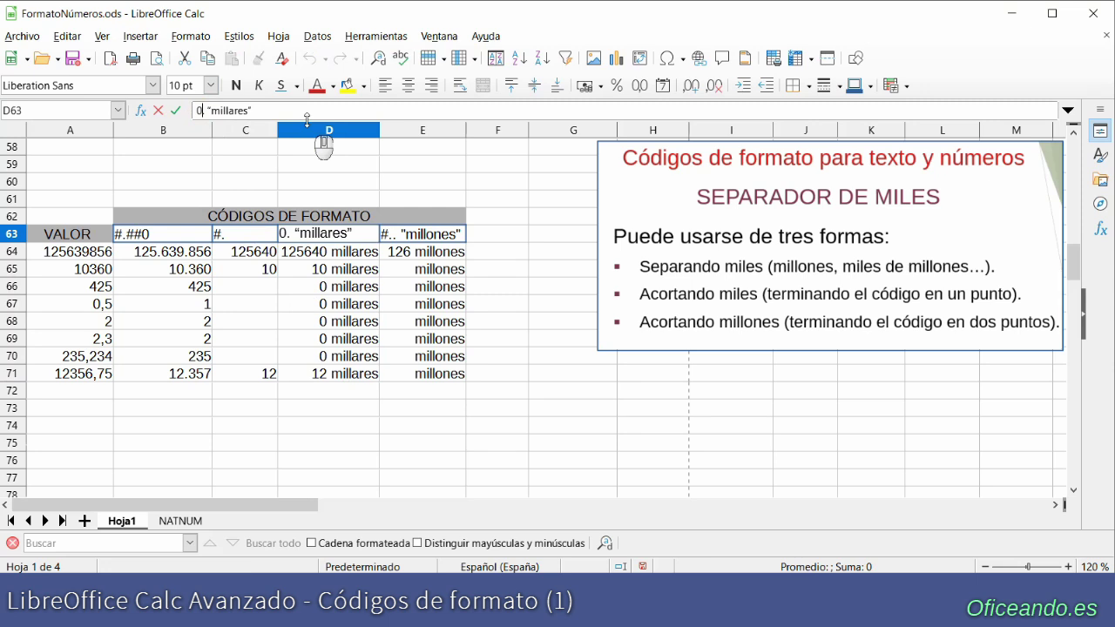
pyautogui.click(338, 256)
# - Inspect the #.." millones" format code applied to cells E64:E71
pyautogui.moveTo(416, 252); pyautogui.dragTo(427, 372)
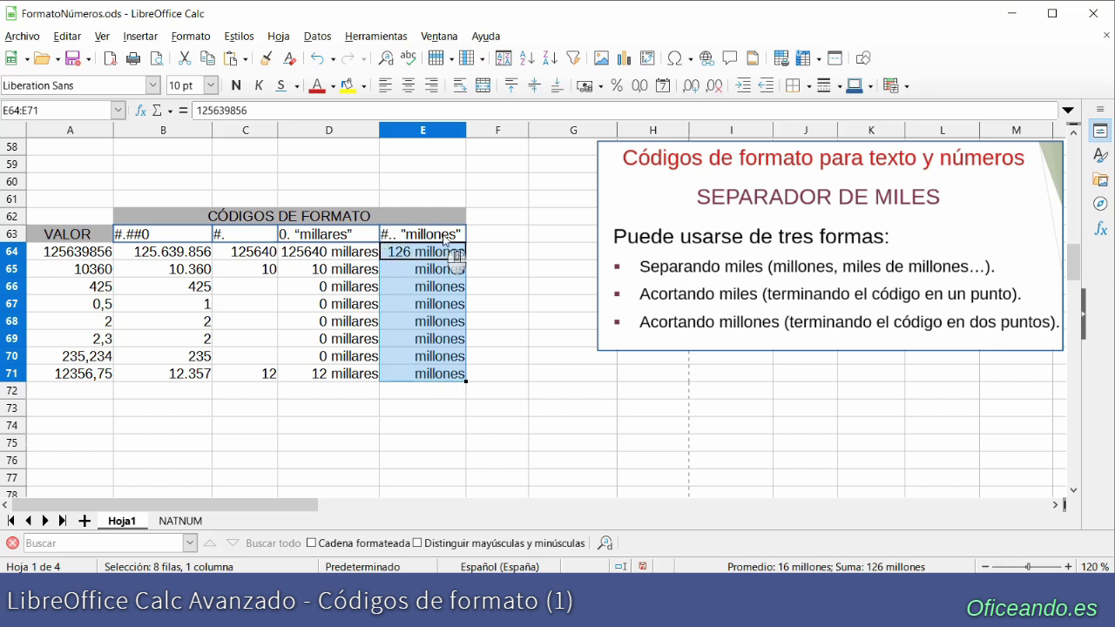
pyautogui.rightClick(420, 298)
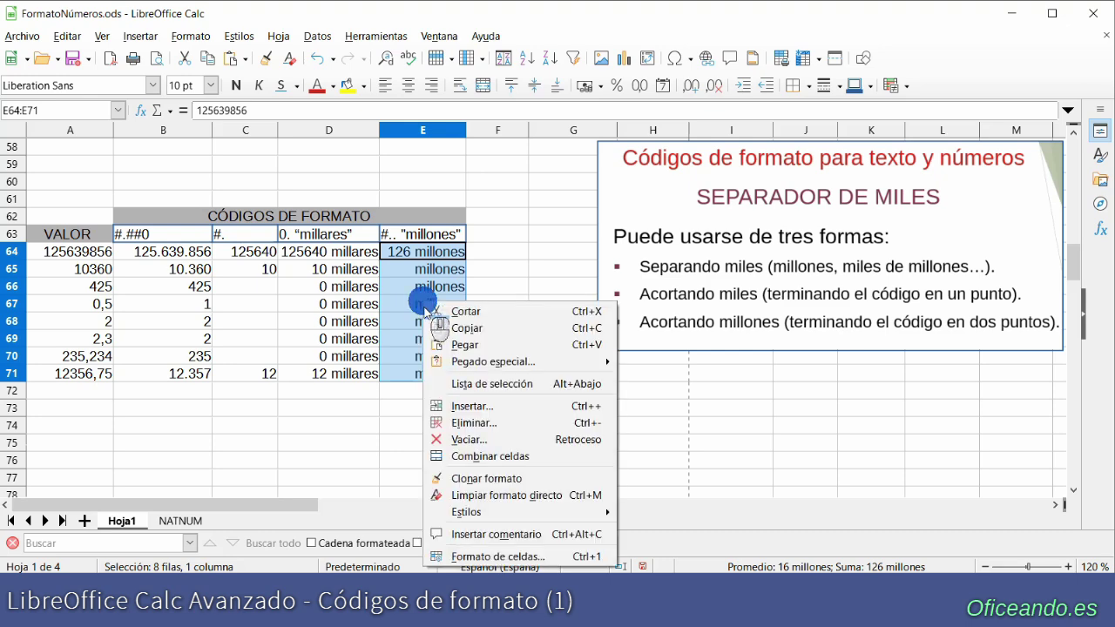
pyautogui.click(464, 553)
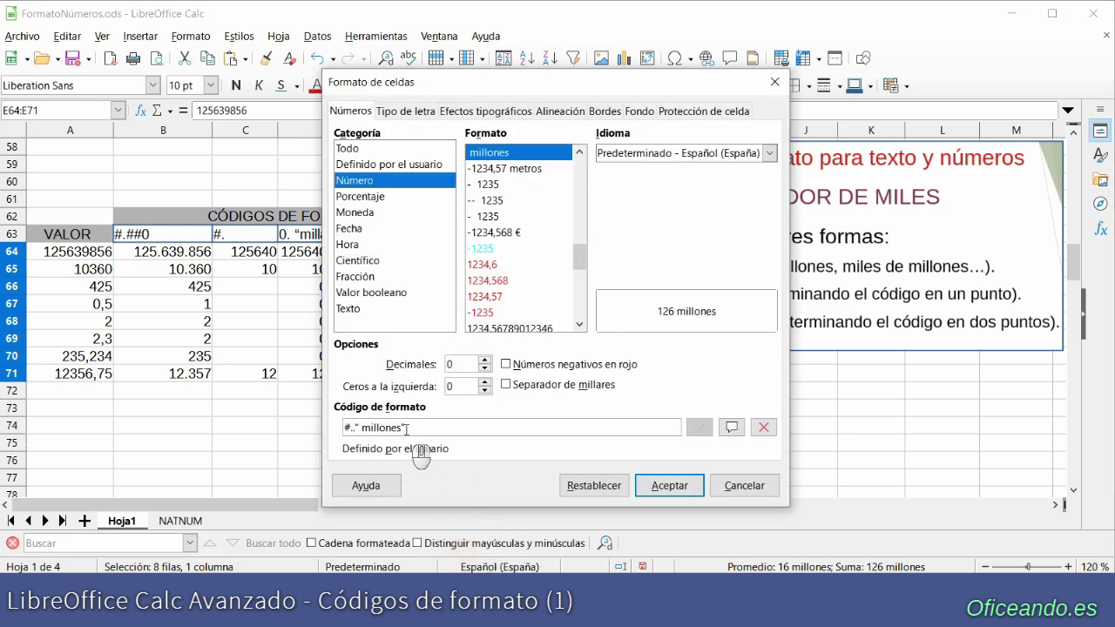
pyautogui.click(669, 486)
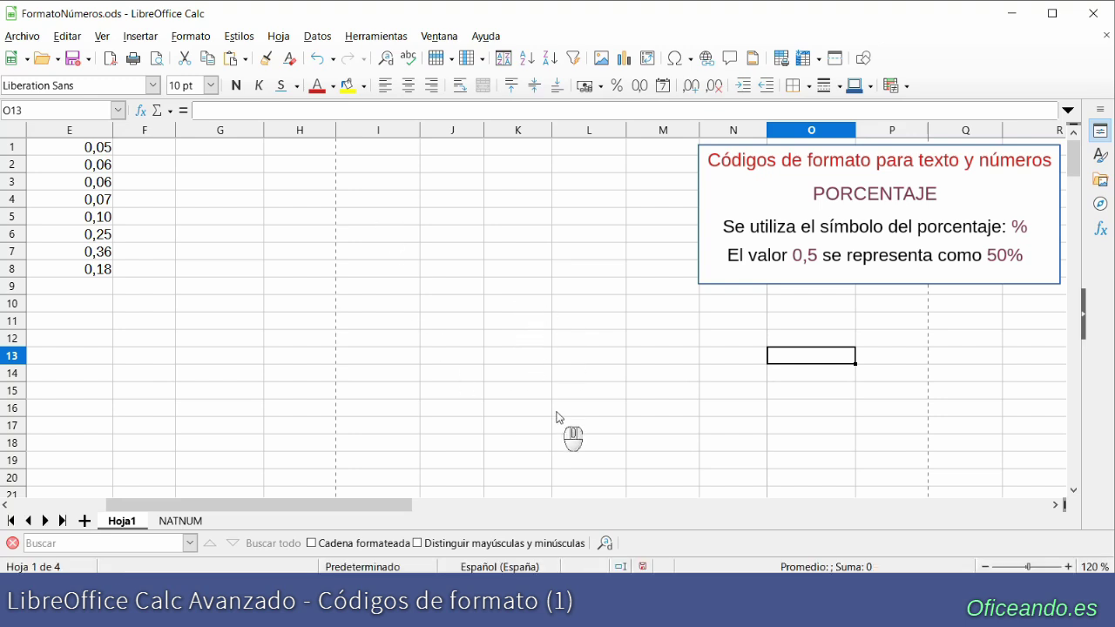
# - Check the exact value stored in cell E2 and display the values in E1:E8 with three decimals
pyautogui.click(94, 165)
pyautogui.click(96, 199)
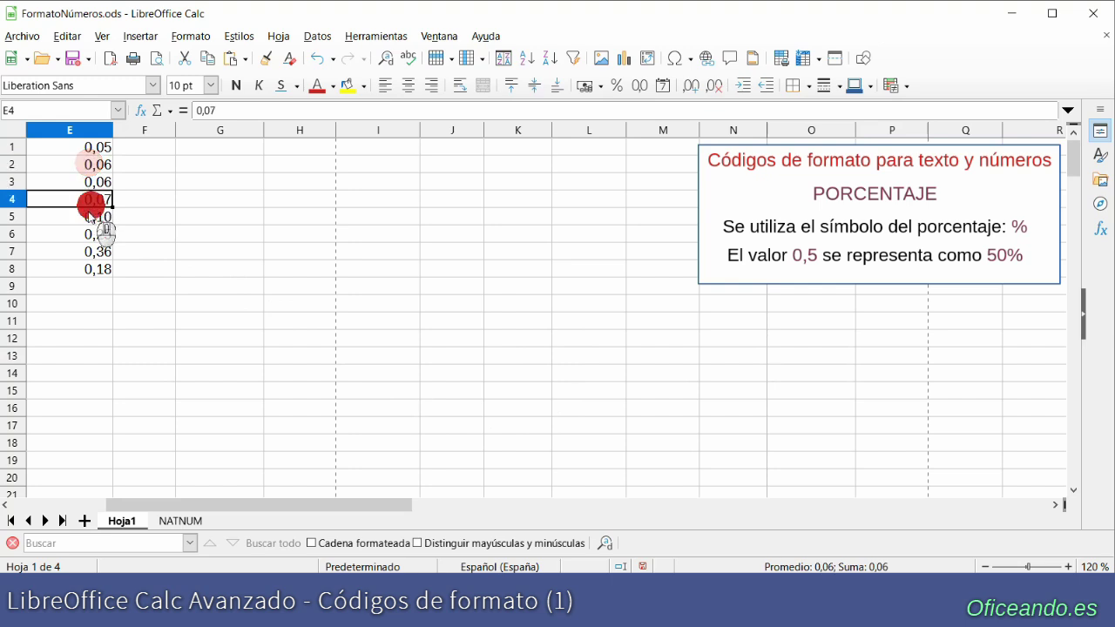
pyautogui.click(95, 164)
pyautogui.click(225, 110)
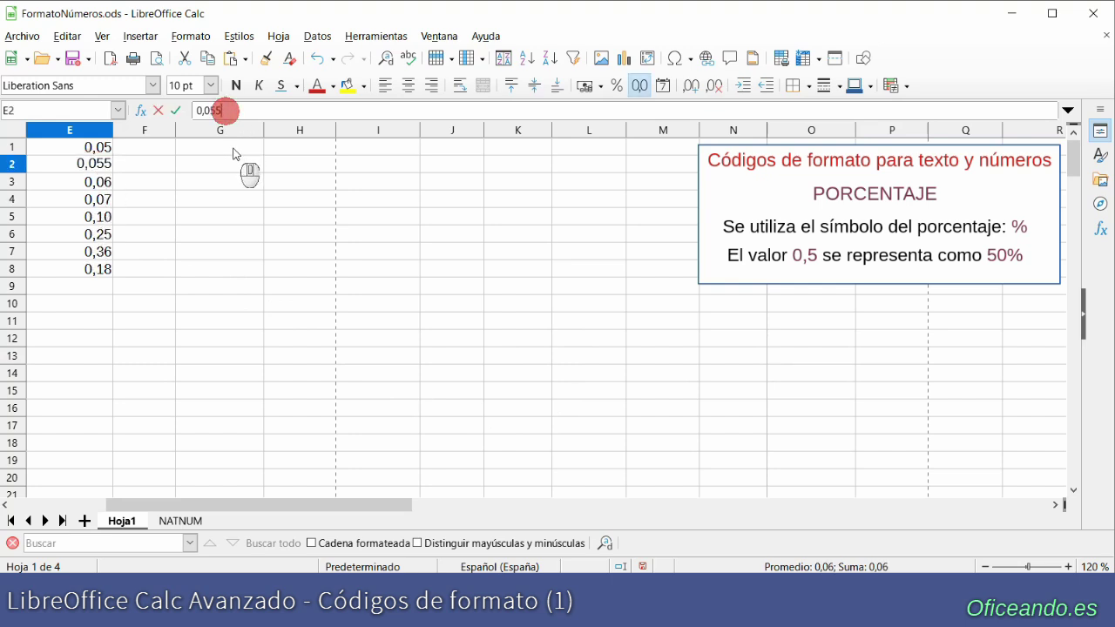
pyautogui.click(108, 183)
pyautogui.moveTo(96, 147); pyautogui.dragTo(98, 271)
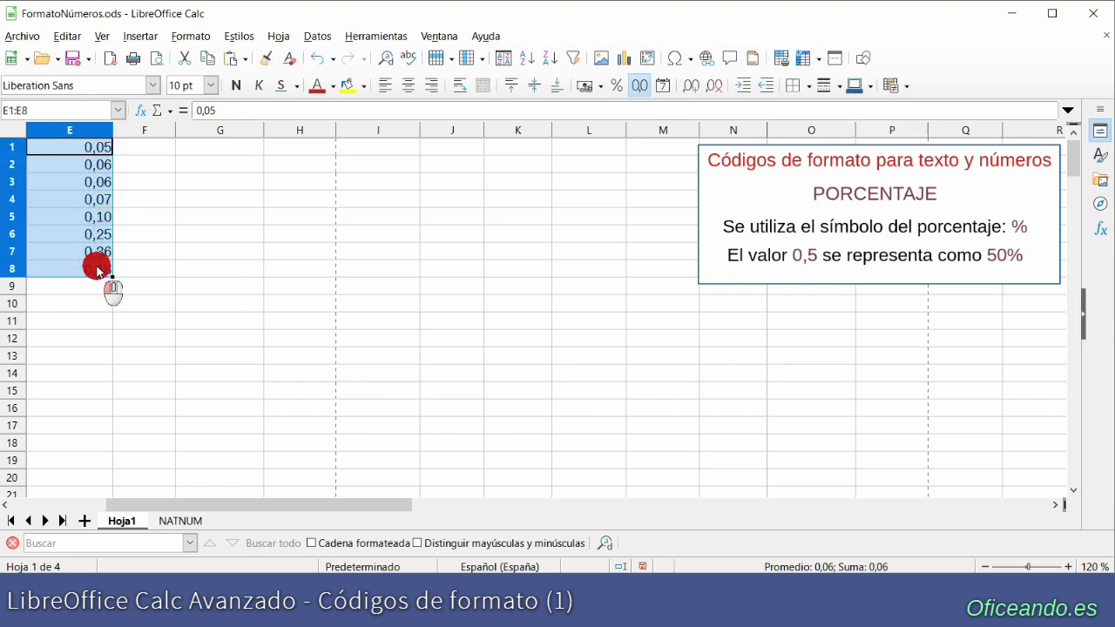
pyautogui.click(692, 87)
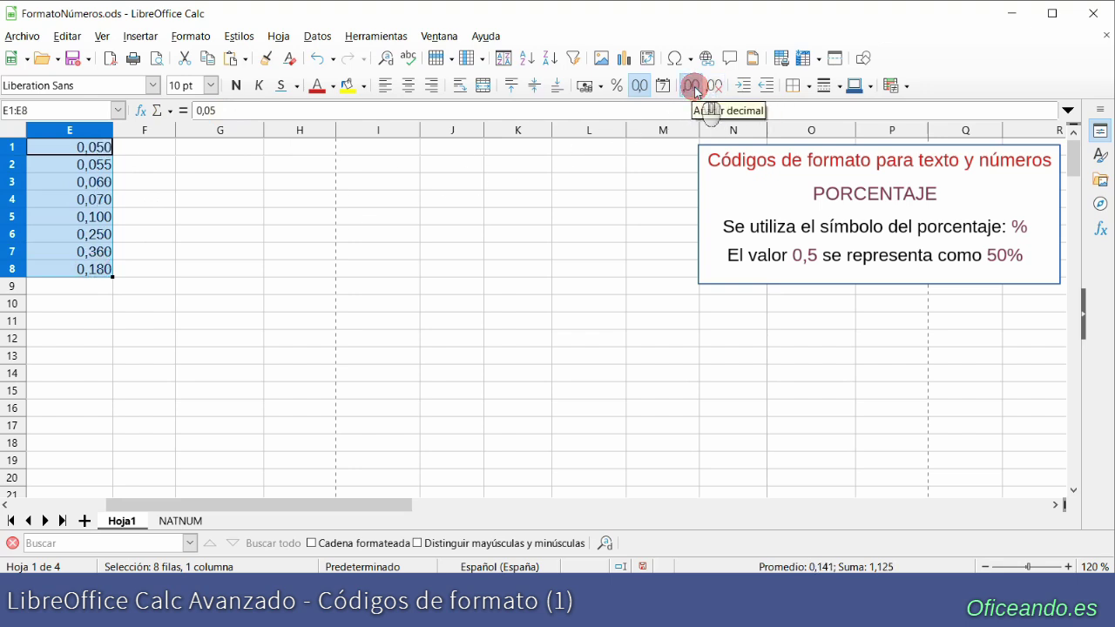
# - Apply the custom percentage format code 0,0#% to cells E1:E8
pyautogui.rightClick(90, 194)
pyautogui.click(206, 448)
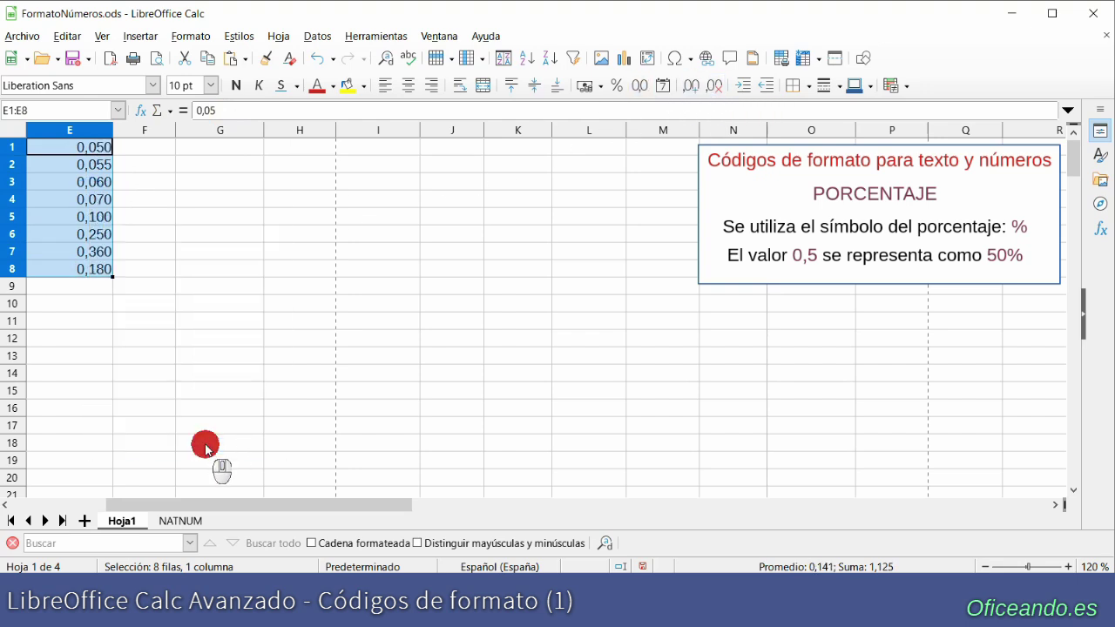
pyautogui.click(261, 146)
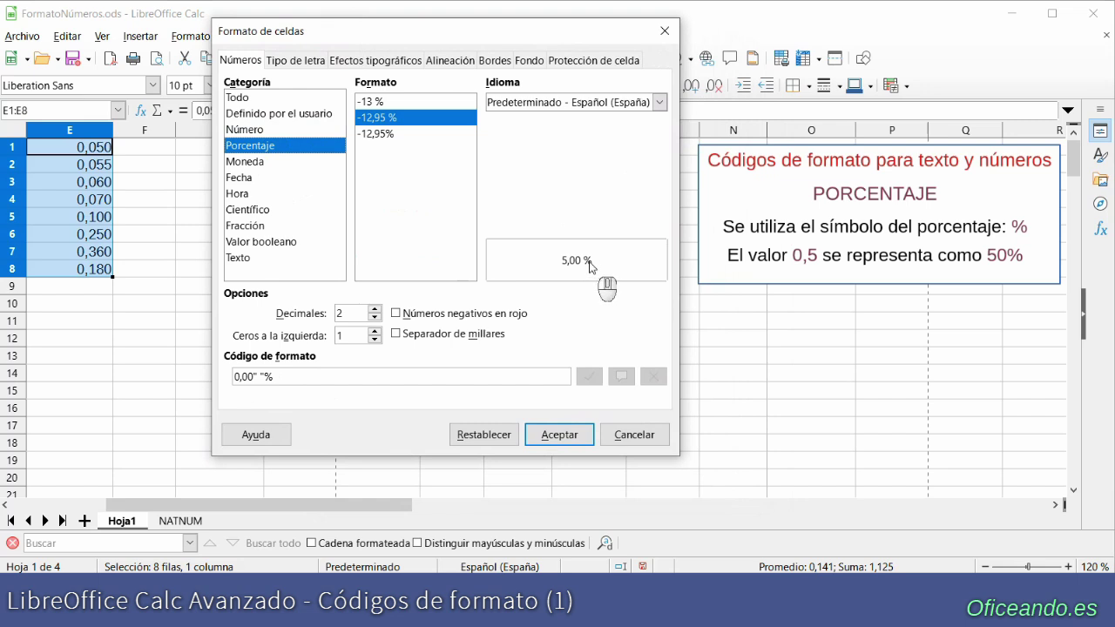
pyautogui.click(371, 104)
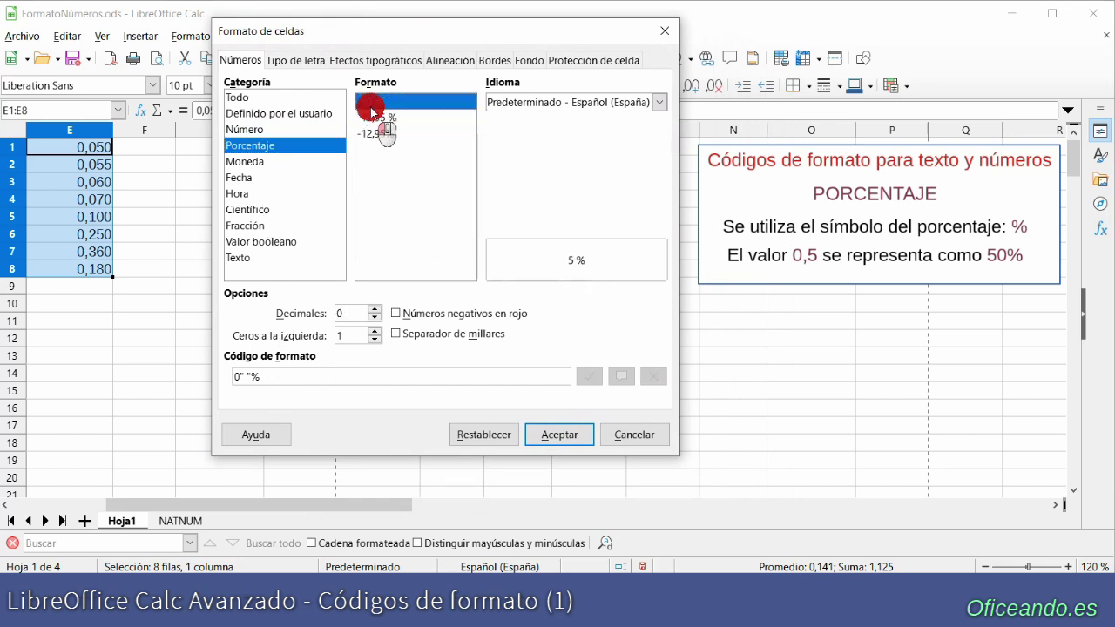
pyautogui.tripleClick(236, 376)
pyautogui.write('0,0')
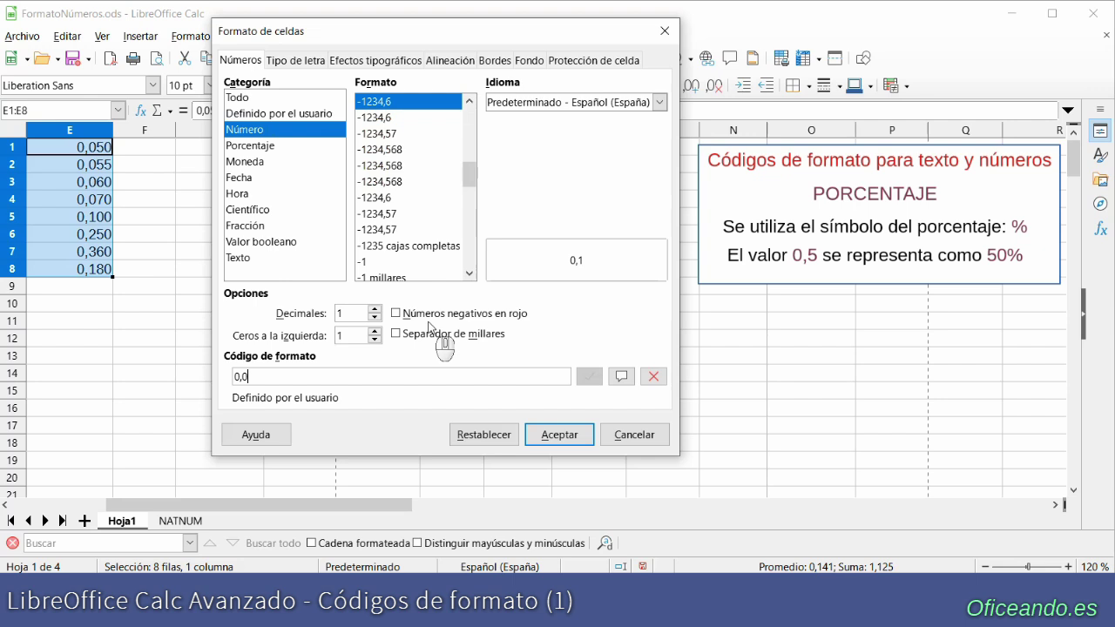
pyautogui.write('#')
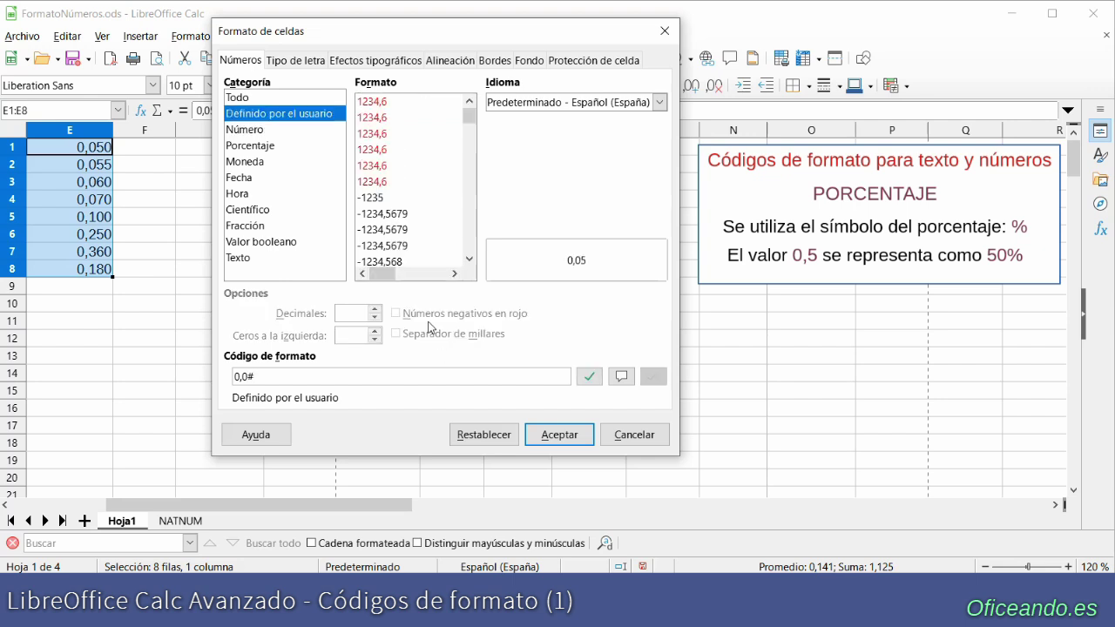
pyautogui.write('%')
pyautogui.click(558, 435)
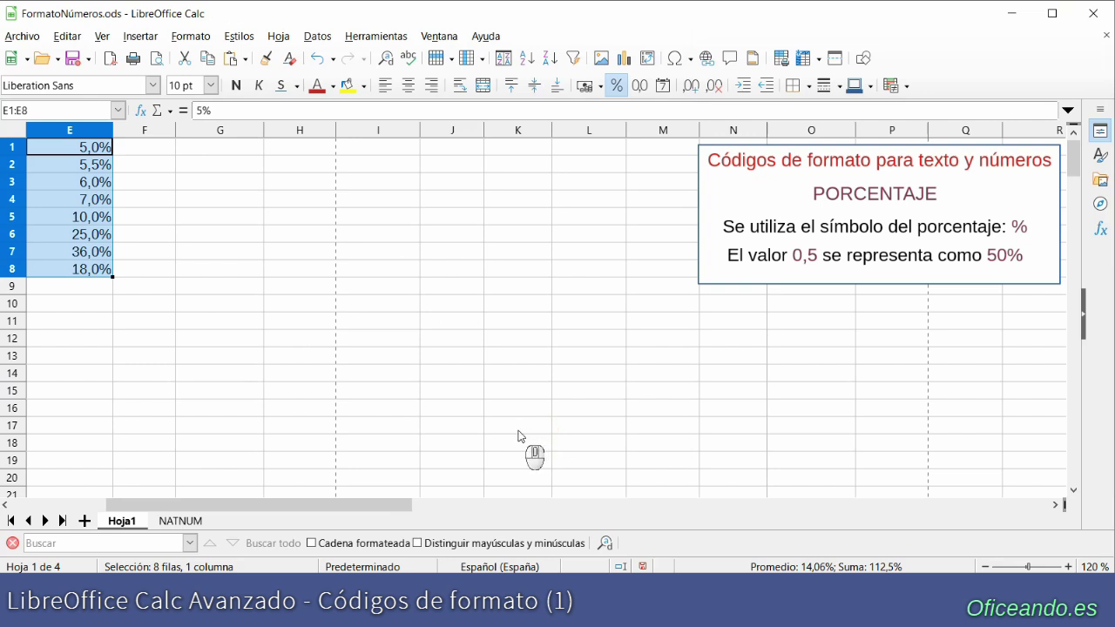
# - Enter the formula =4*E1 in cell F1 to multiply 4 by the first percentage
pyautogui.click(130, 148)
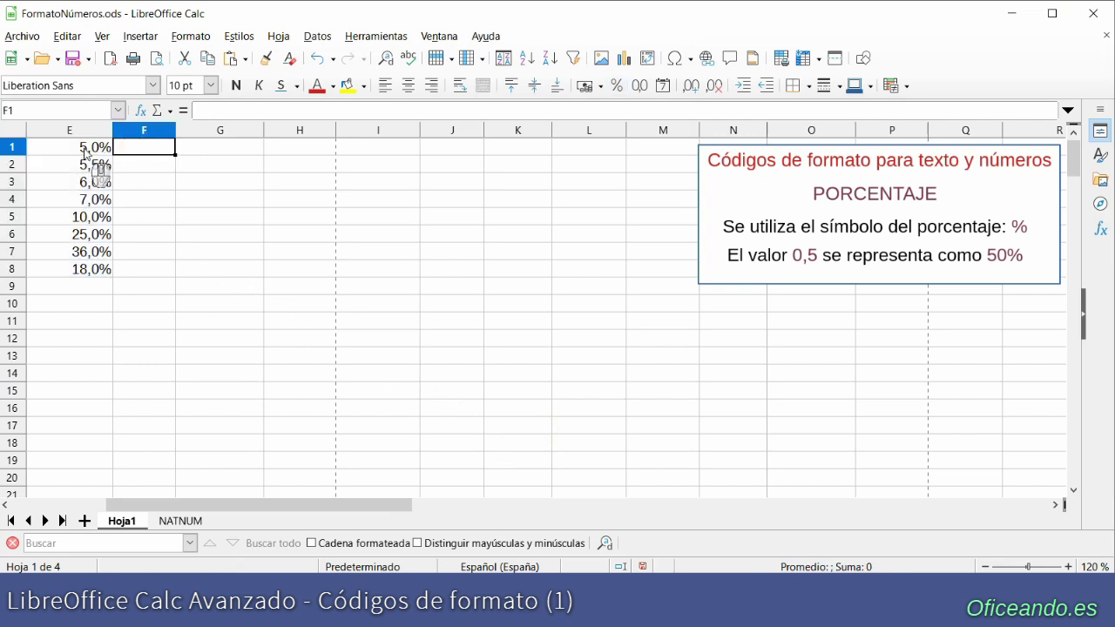
pyautogui.write('=4*')
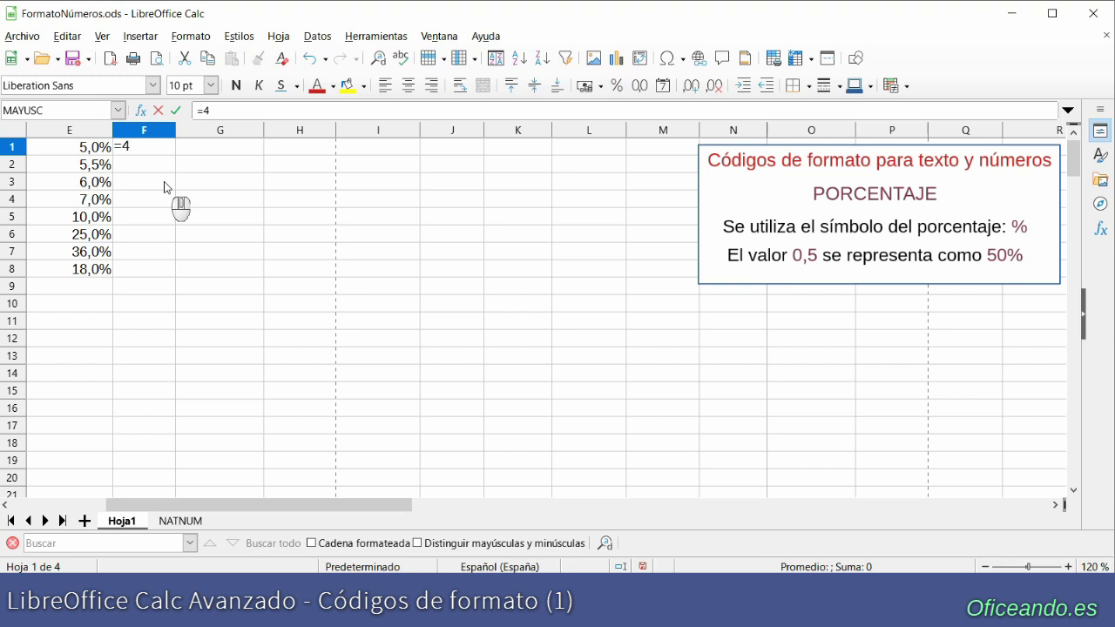
pyautogui.click(95, 147)
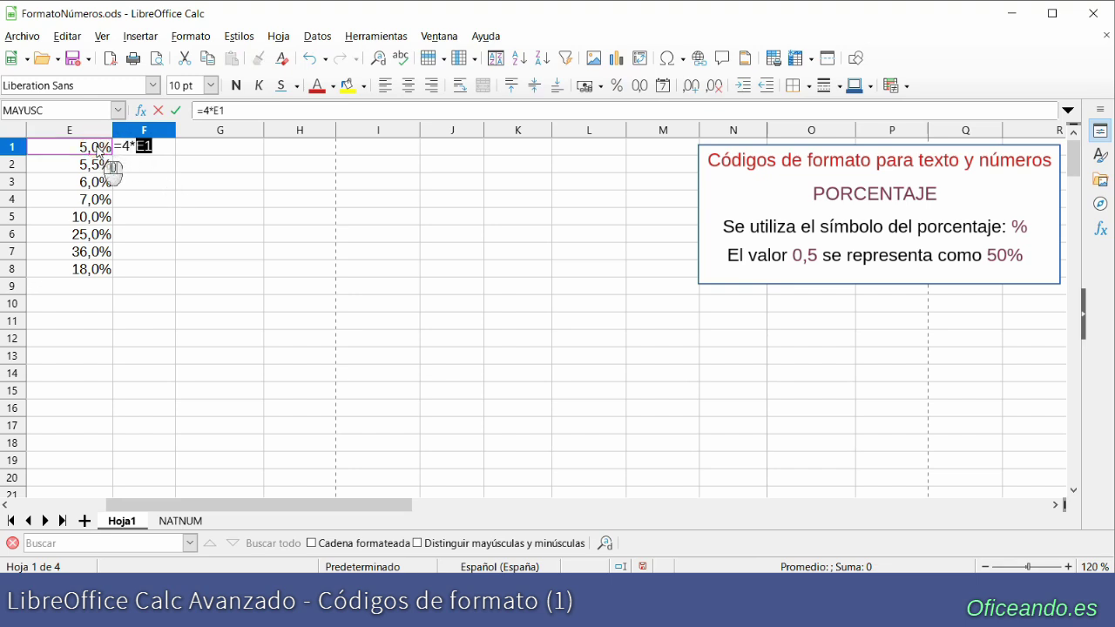
pyautogui.press('Return')
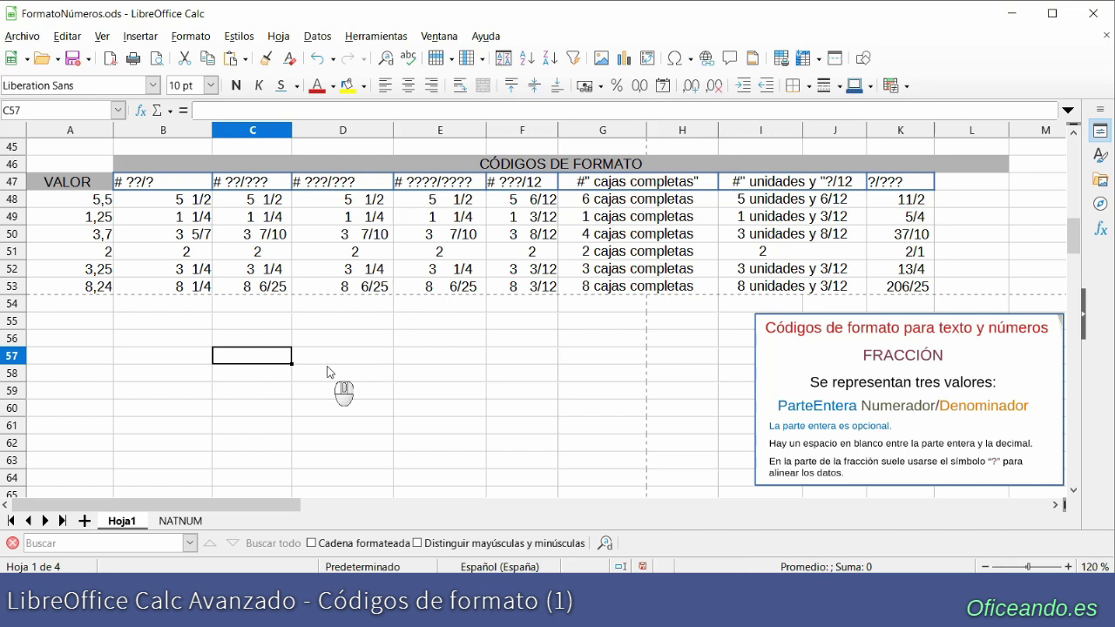
# - Compare the fraction codes # ??/?, # ??/???, # ???/??? and # ????/???? on the sample values in B48:E53
pyautogui.click(186, 202)
pyautogui.moveTo(187, 202); pyautogui.dragTo(186, 287)
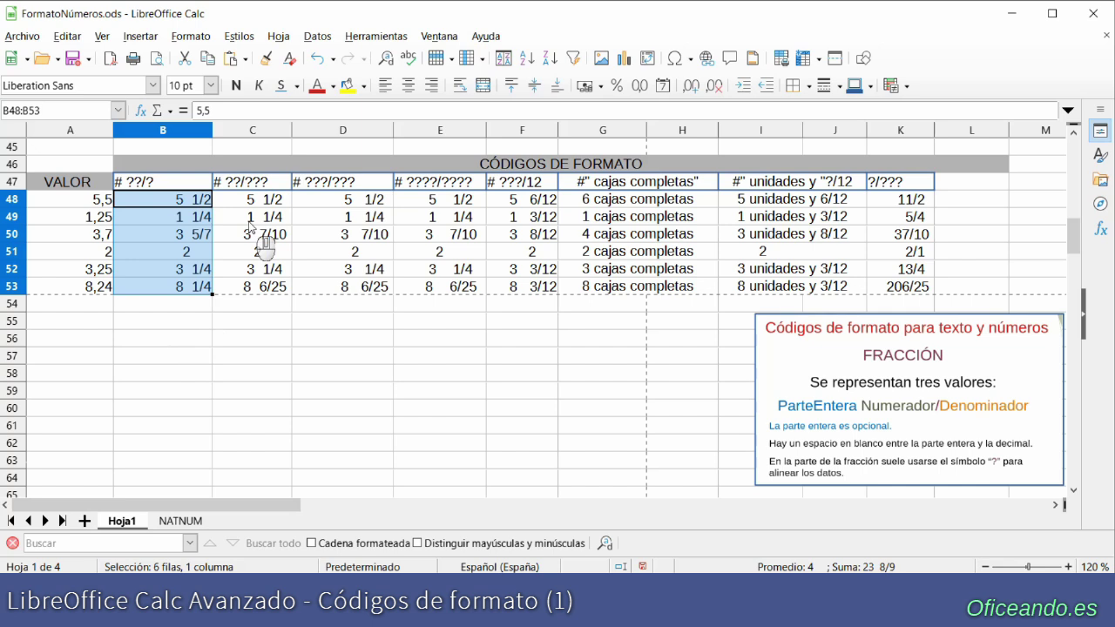
pyautogui.moveTo(248, 199); pyautogui.dragTo(247, 280)
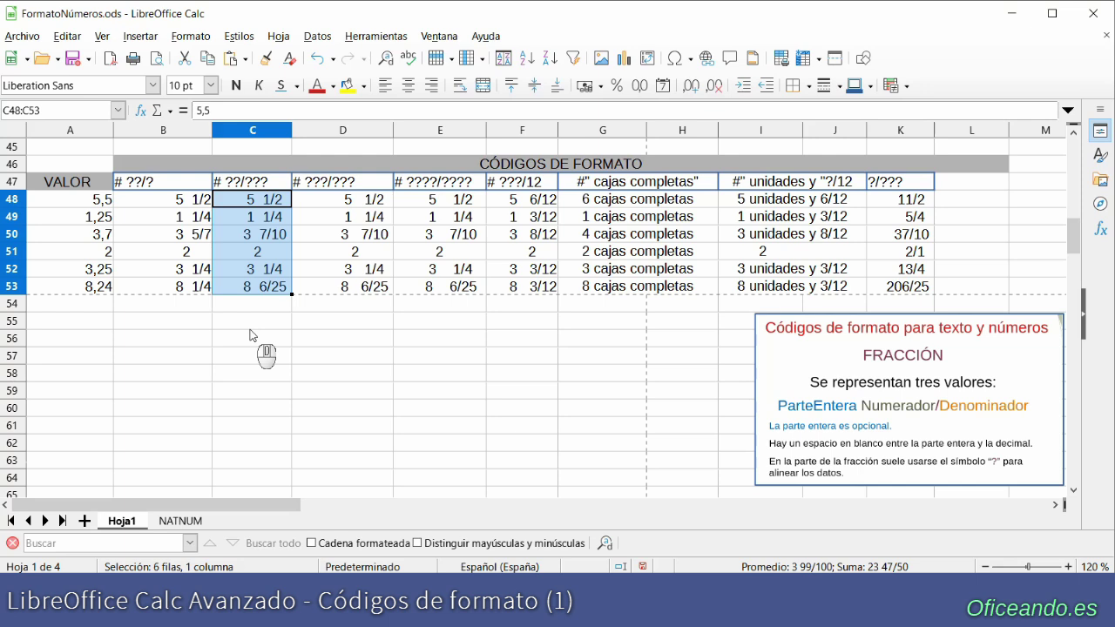
pyautogui.moveTo(344, 199); pyautogui.dragTo(346, 293)
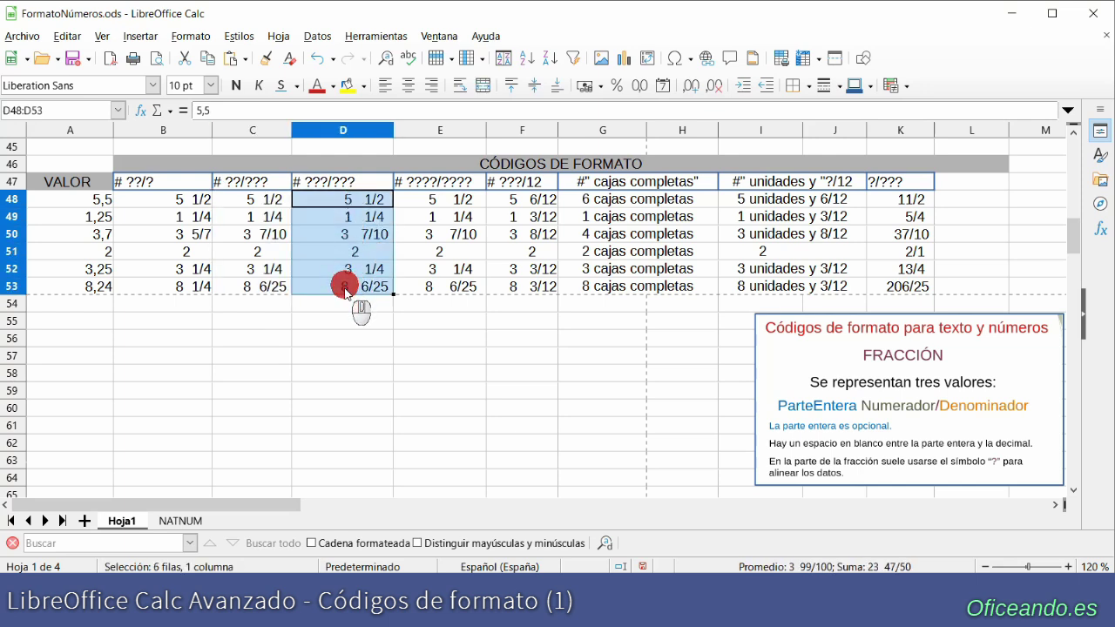
pyautogui.moveTo(438, 199); pyautogui.dragTo(443, 293)
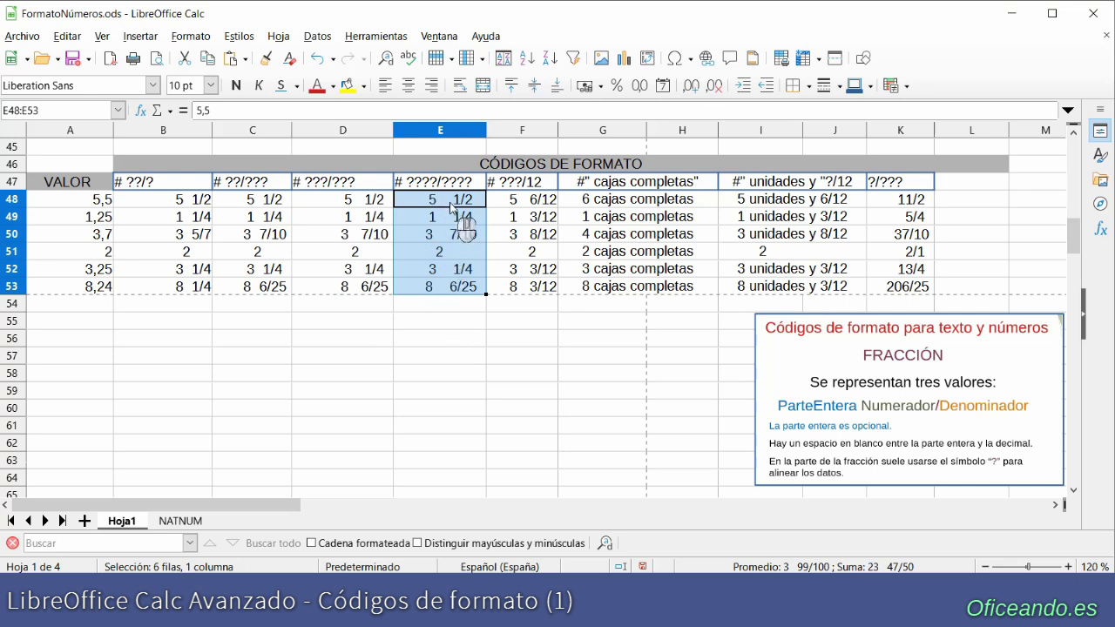
# - Compare the fixed-denominator code # ???/12 in F48:F53 with the #" cajas completas" code in G48:H53
pyautogui.moveTo(525, 202); pyautogui.dragTo(527, 278)
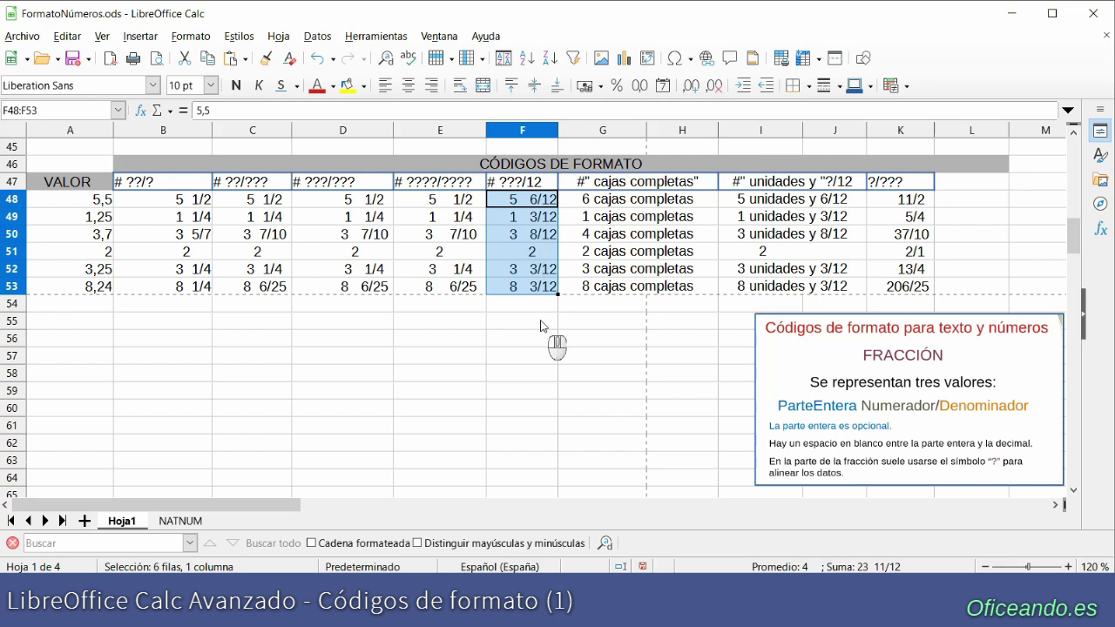
pyautogui.moveTo(609, 202); pyautogui.dragTo(607, 286)
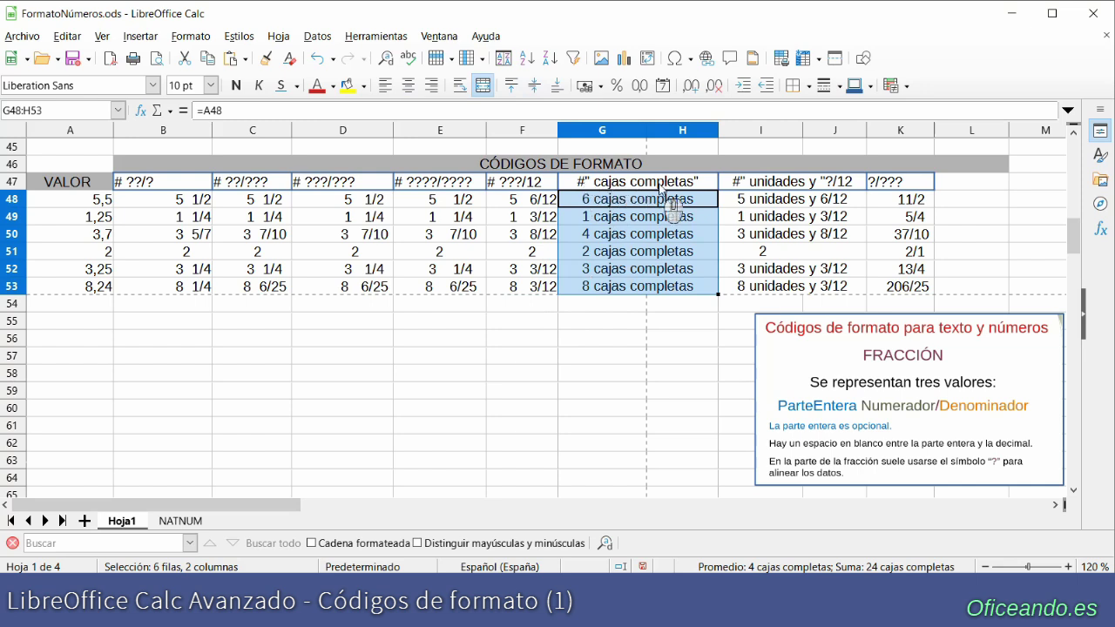
pyautogui.click(522, 200)
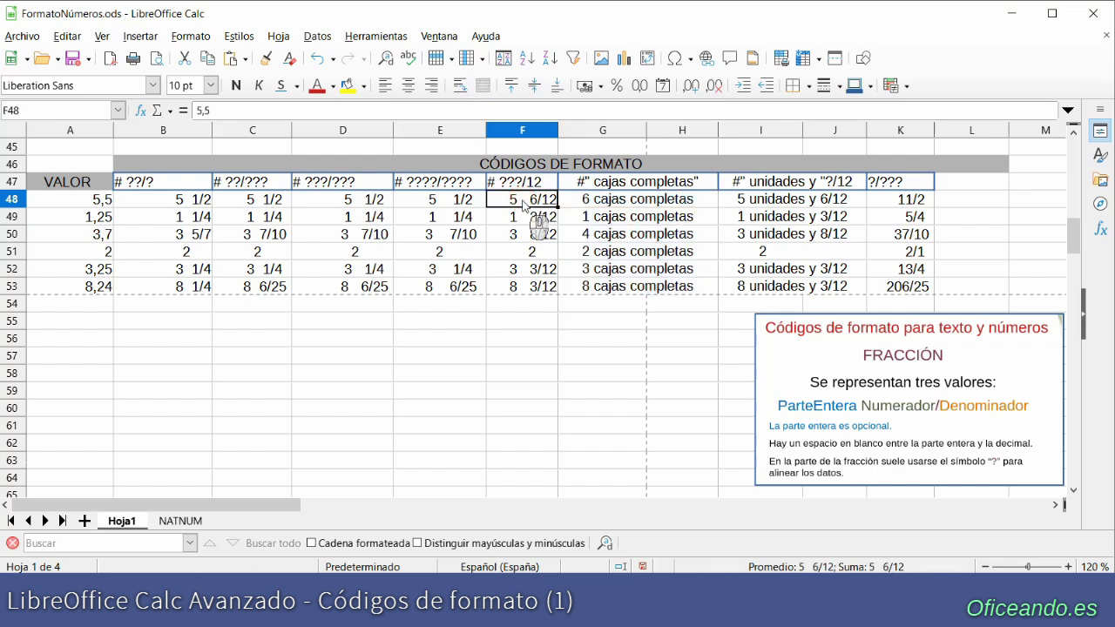
pyautogui.click(588, 202)
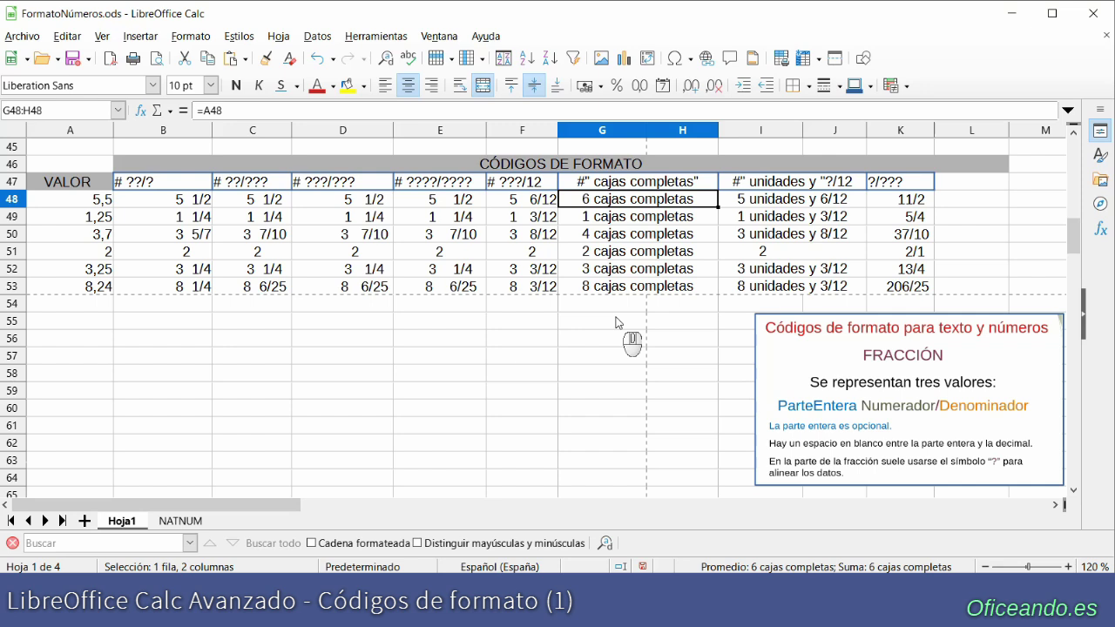
# - Change the format code of cells I48:J53 to #" cajas y "?/12" unidades"
pyautogui.click(765, 202)
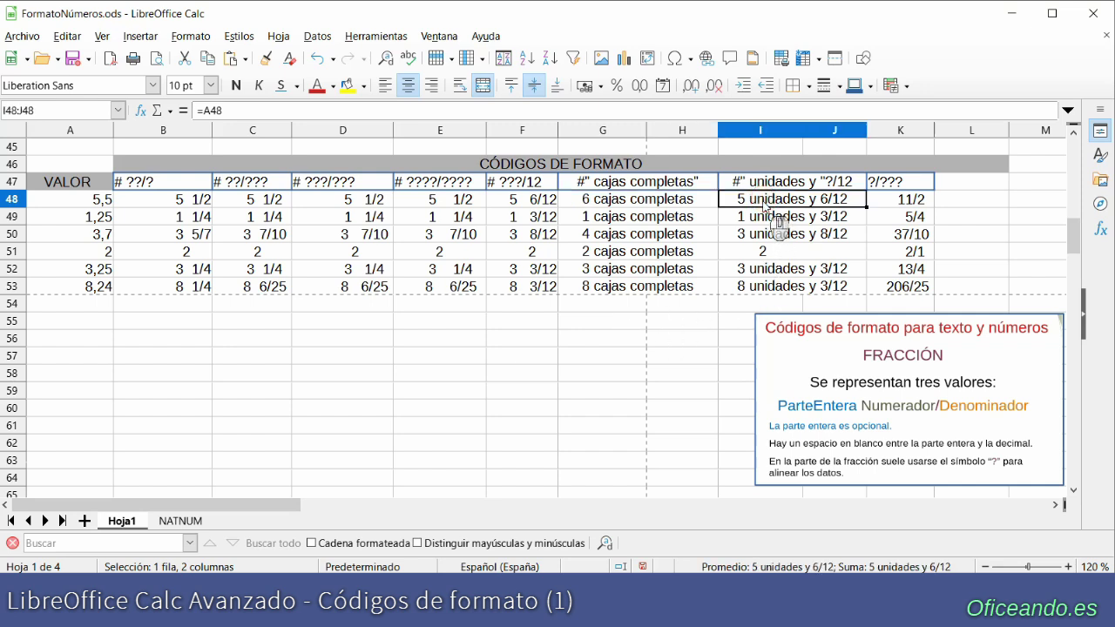
pyautogui.moveTo(765, 205); pyautogui.dragTo(765, 287)
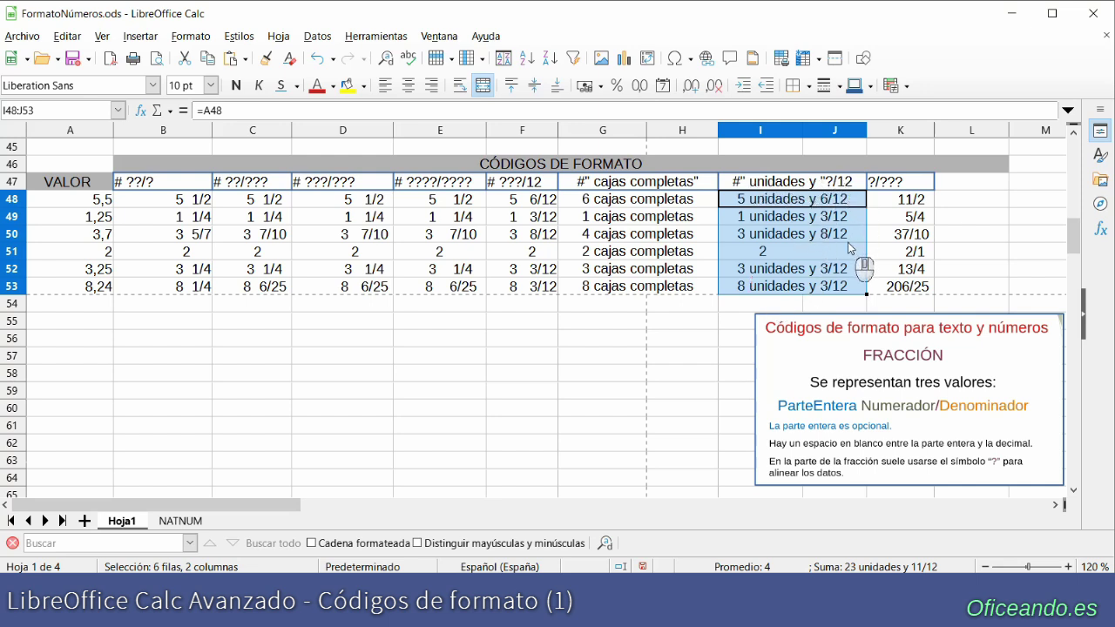
pyautogui.rightClick(773, 217)
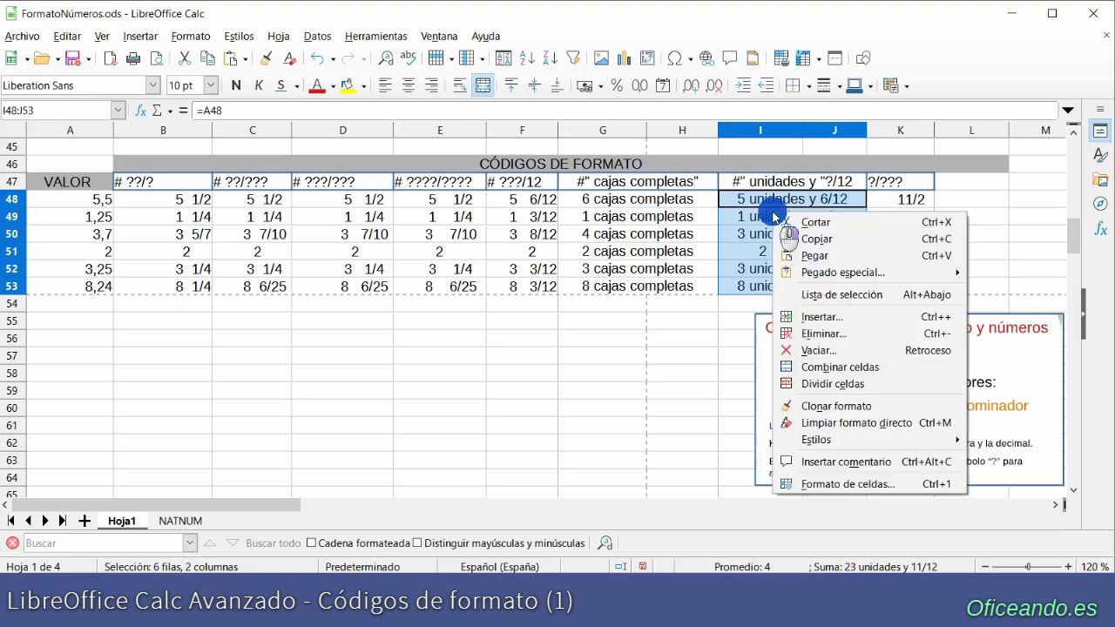
pyautogui.click(827, 486)
pyautogui.click(264, 397)
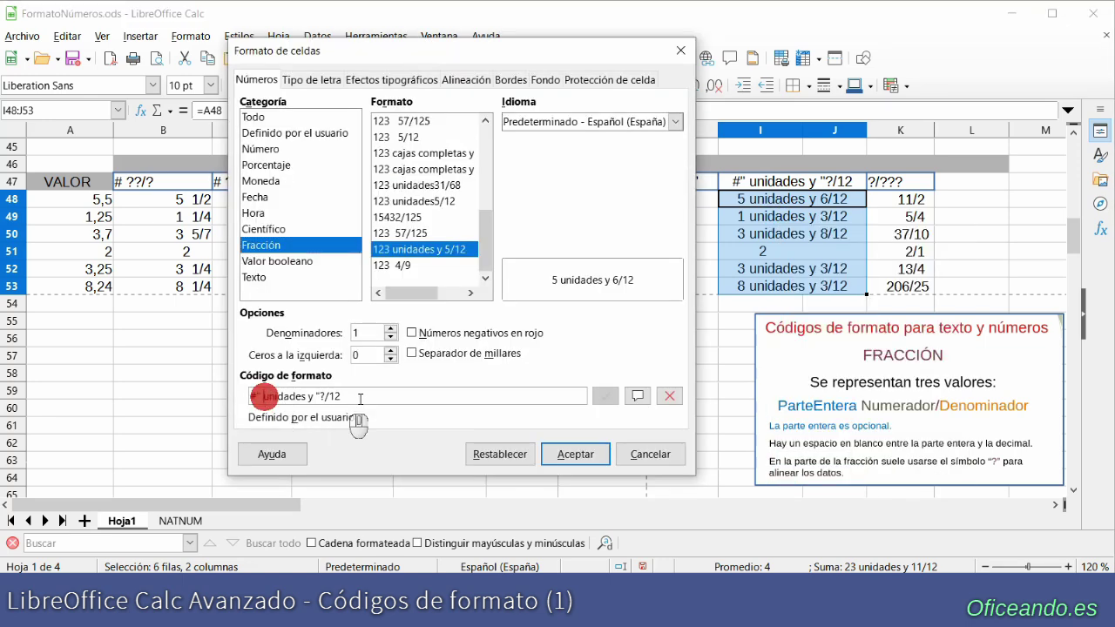
pyautogui.write('cajas')
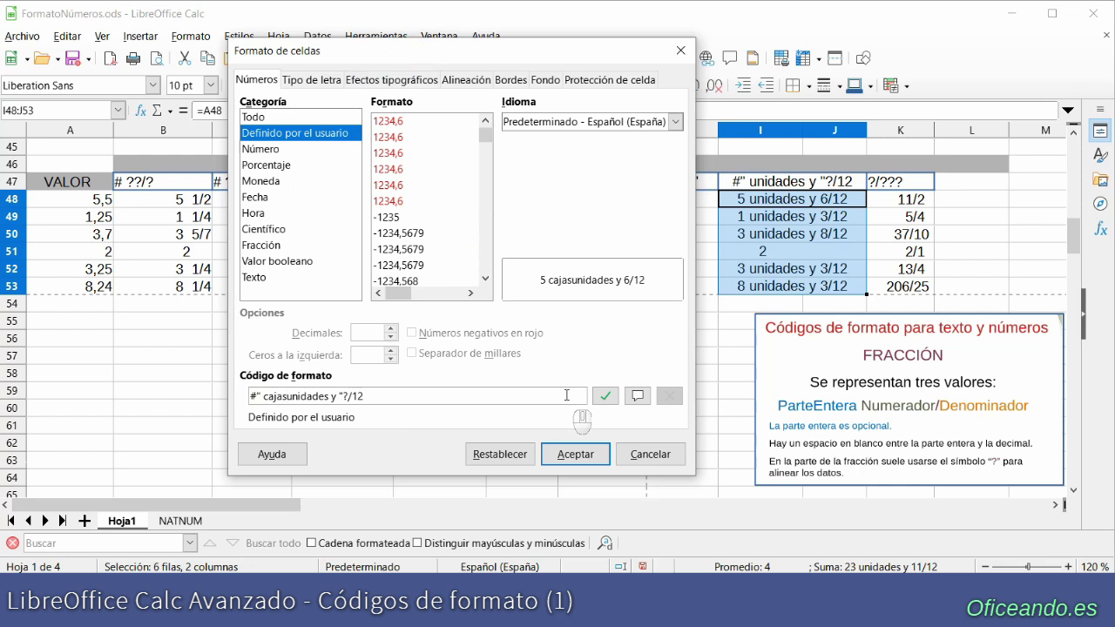
pyautogui.press('Delete')
pyautogui.press('Delete')
pyautogui.press('Delete')
pyautogui.press('Delete')
pyautogui.press('Delete')
pyautogui.press('Delete')
pyautogui.press('Delete')
pyautogui.press('Delete')
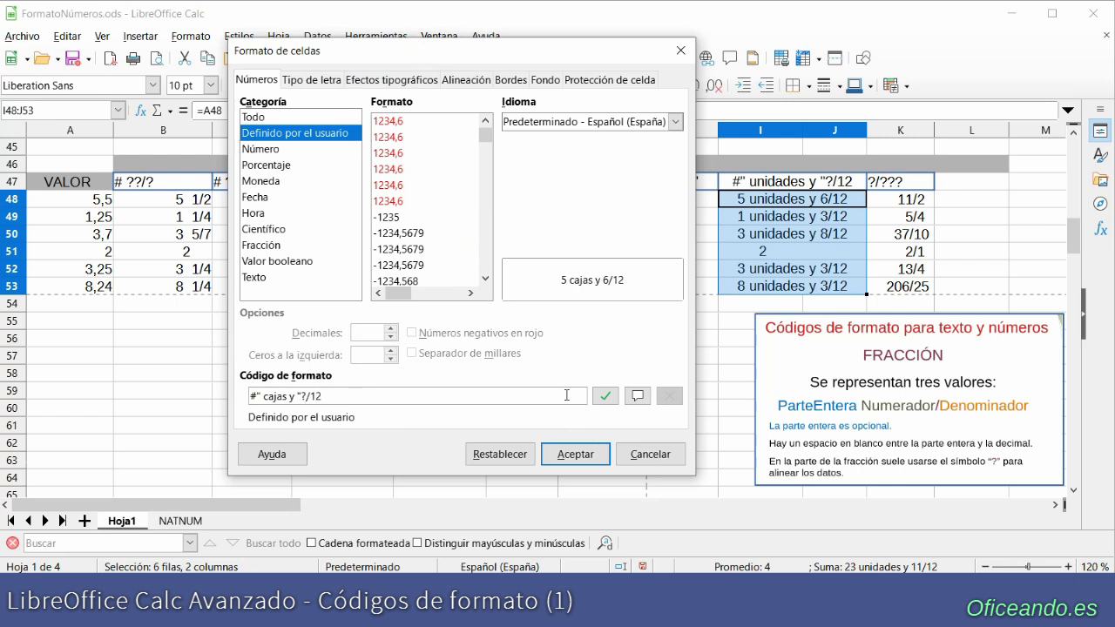
pyautogui.click(566, 396)
pyautogui.write('" unidades"')
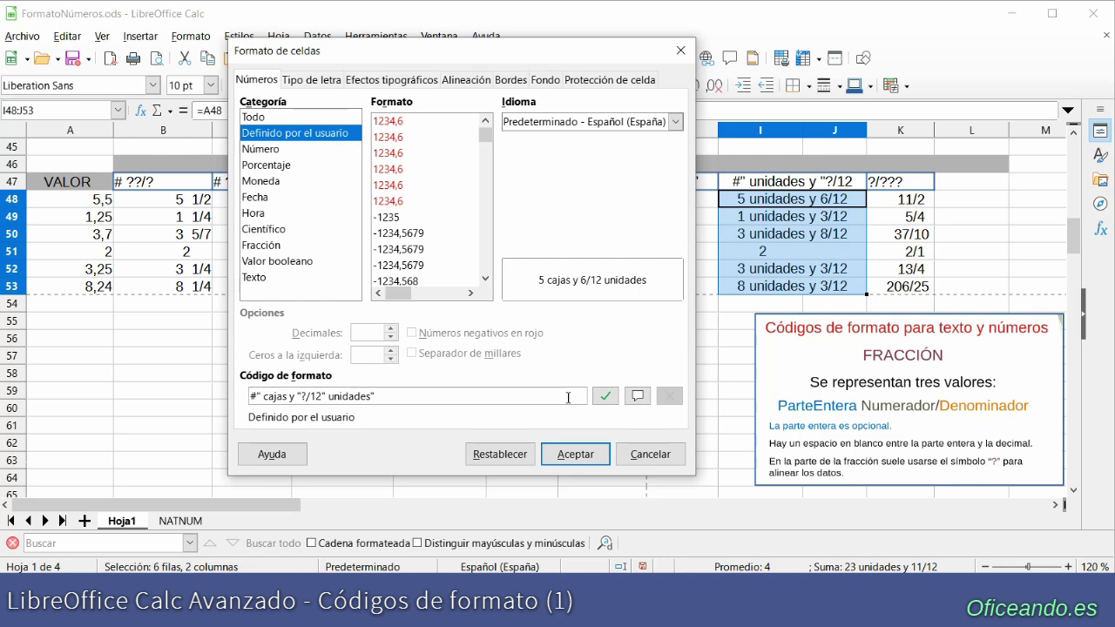
pyautogui.click(572, 460)
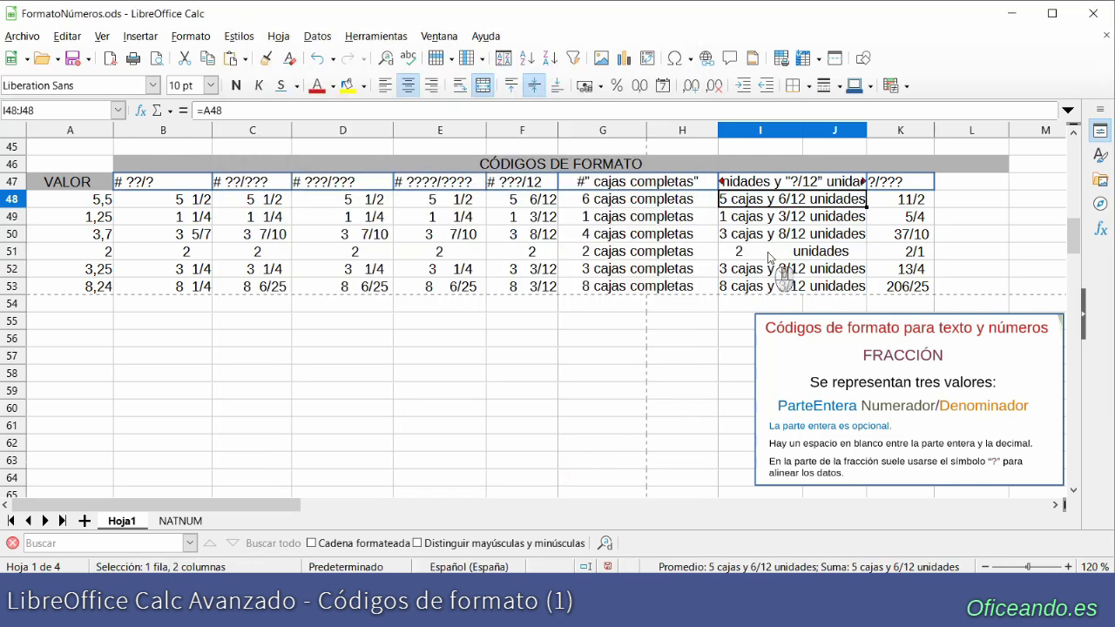
# - Set the format code of merged cell I51:J51 to #" cajas y "0/12" unidades" so a zero numerator is displayed
pyautogui.click(768, 254)
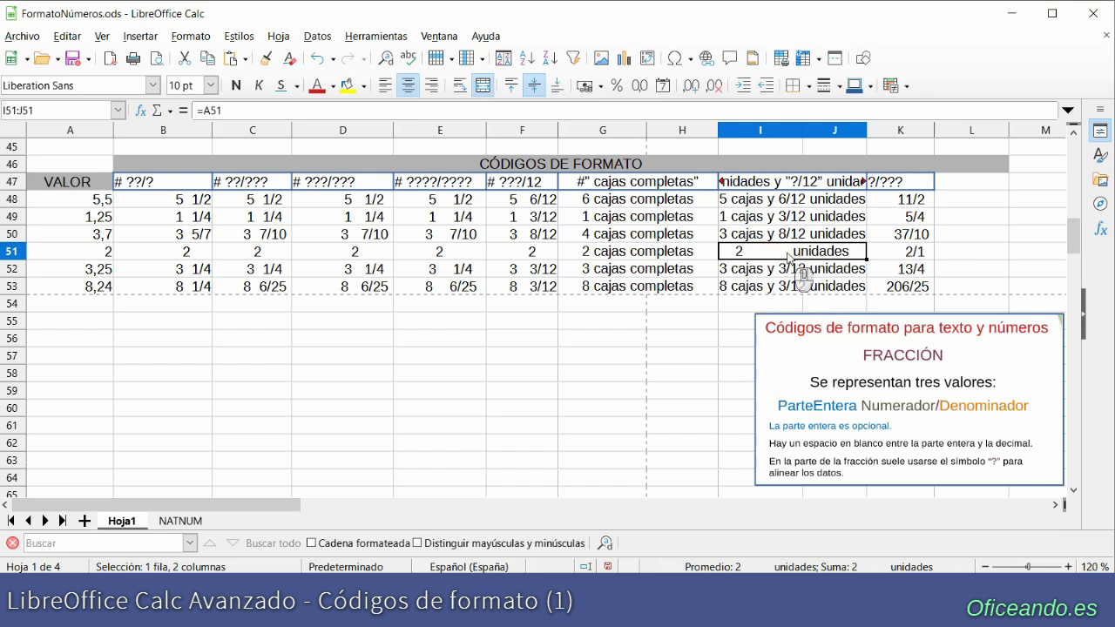
pyautogui.rightClick(787, 256)
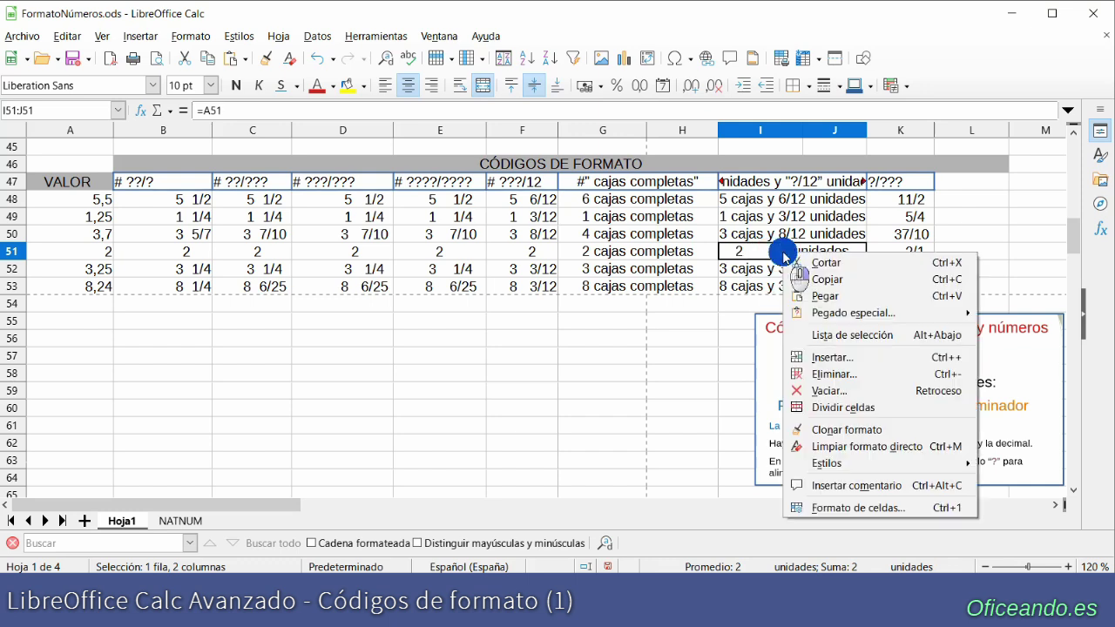
pyautogui.click(857, 508)
pyautogui.press('BackSpace')
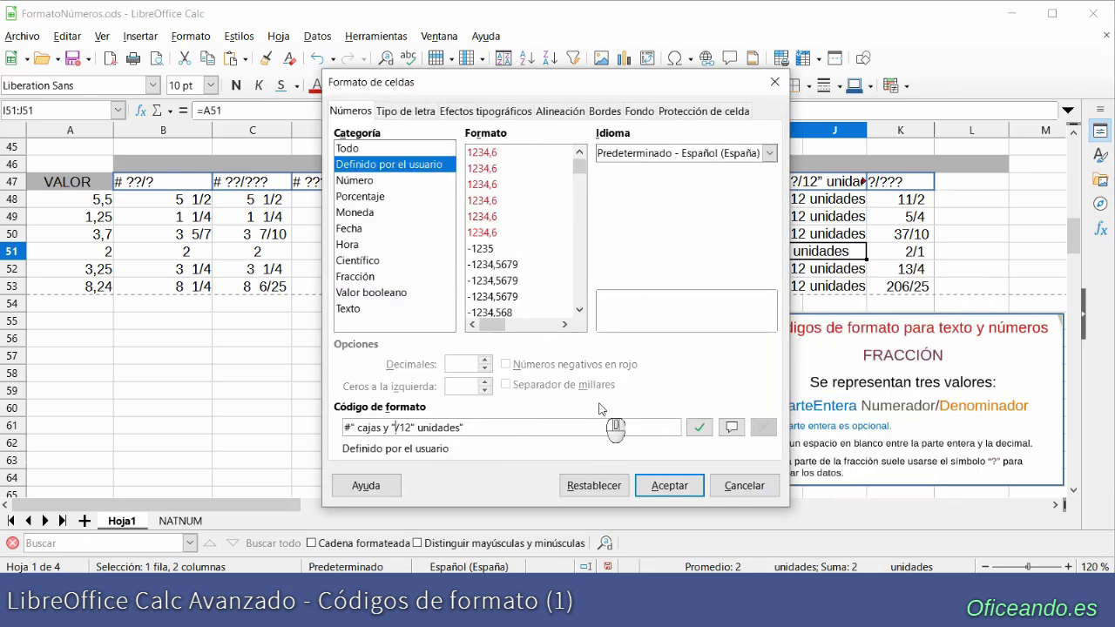
pyautogui.write('0')
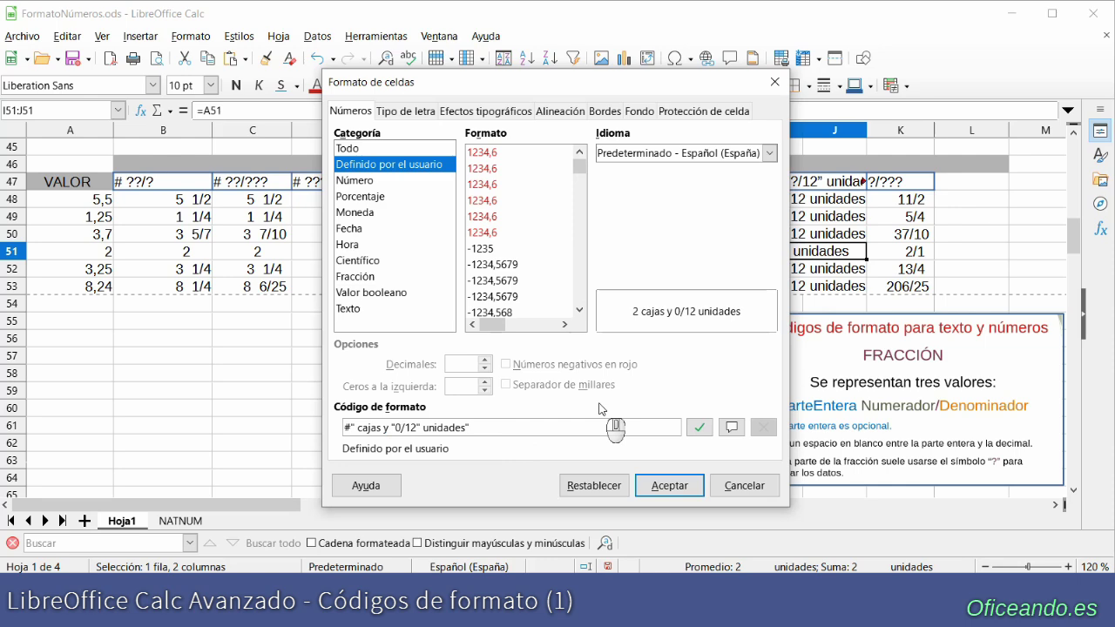
pyautogui.click(662, 485)
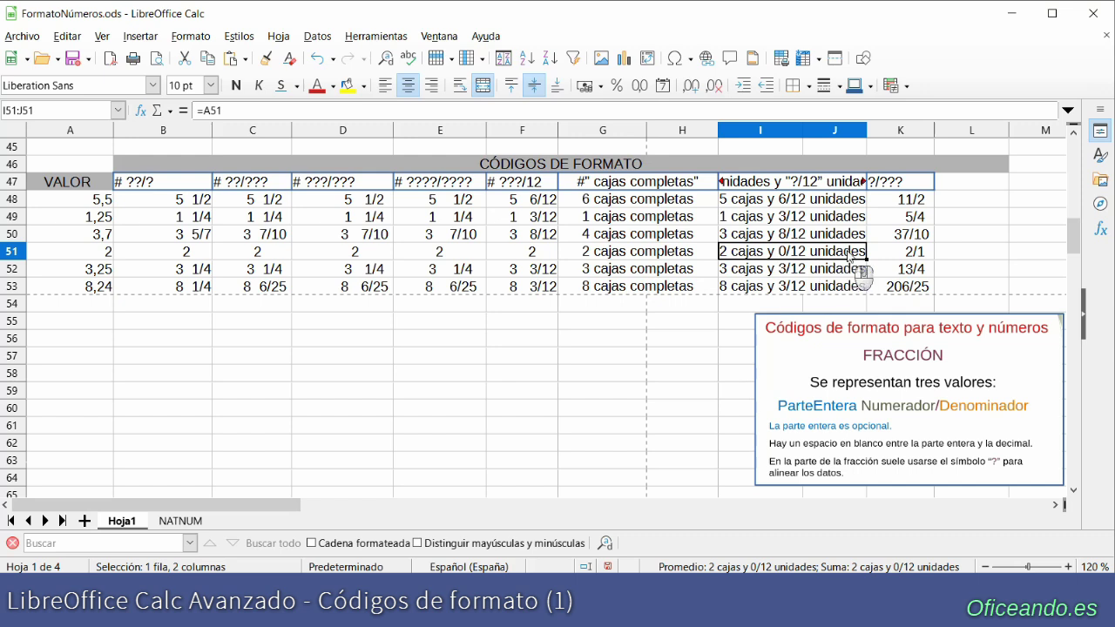
# - Examine the ?/??? fraction code without an integer part on cells K48:K53
pyautogui.click(888, 205)
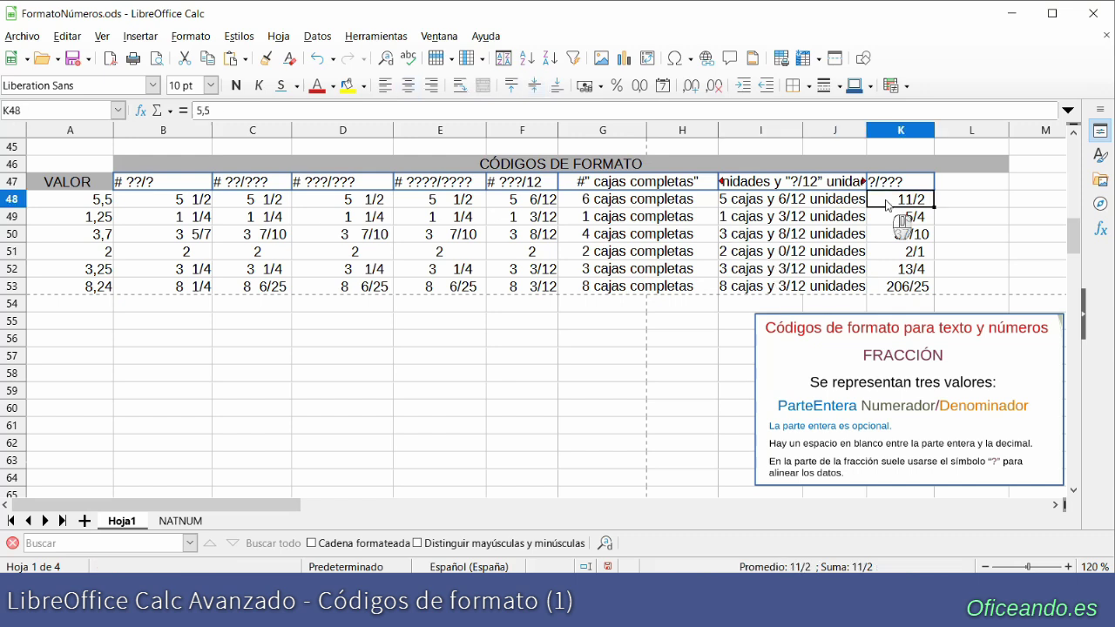
pyautogui.moveTo(888, 204); pyautogui.dragTo(888, 289)
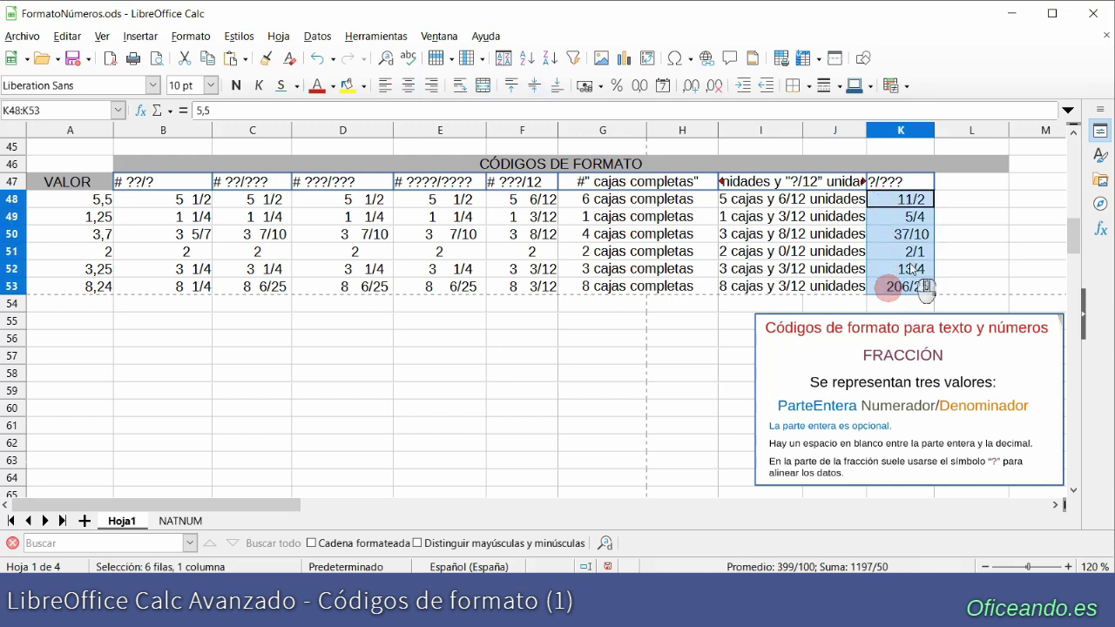